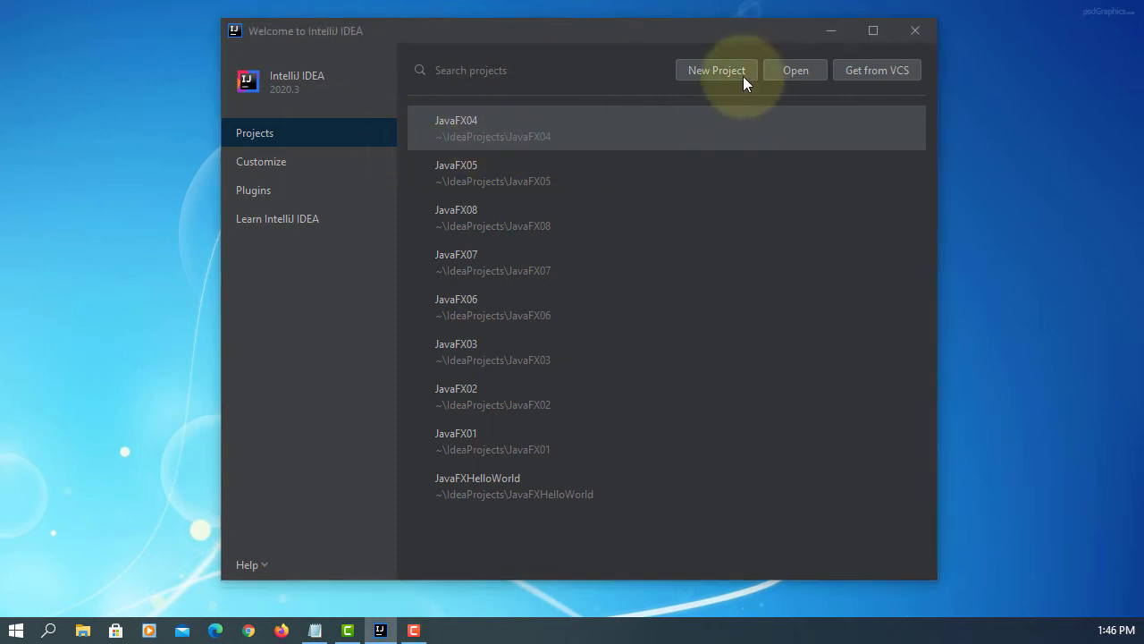
Step: Create a new JavaFX Application project named JavaFX09
left_click(742, 76)
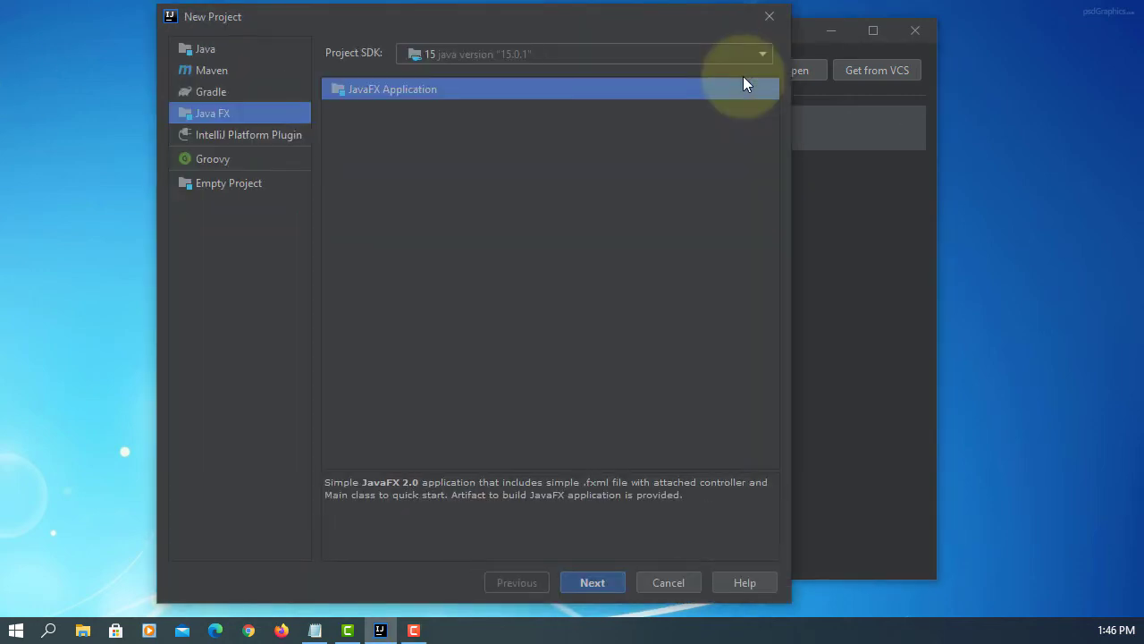
left_click(610, 573)
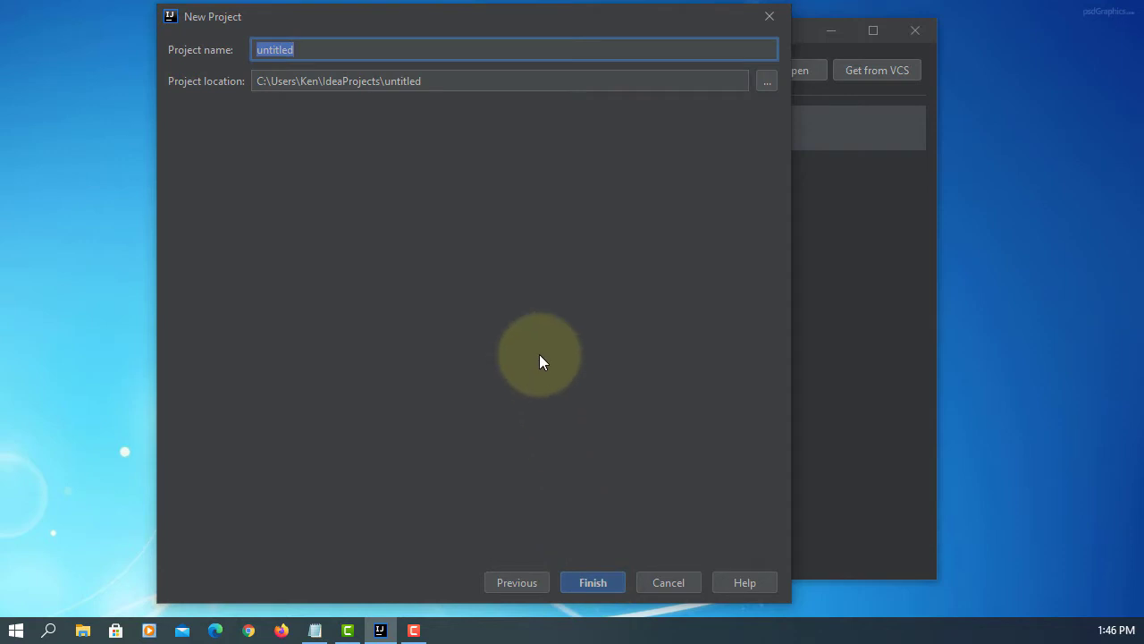
type("JavaFX09")
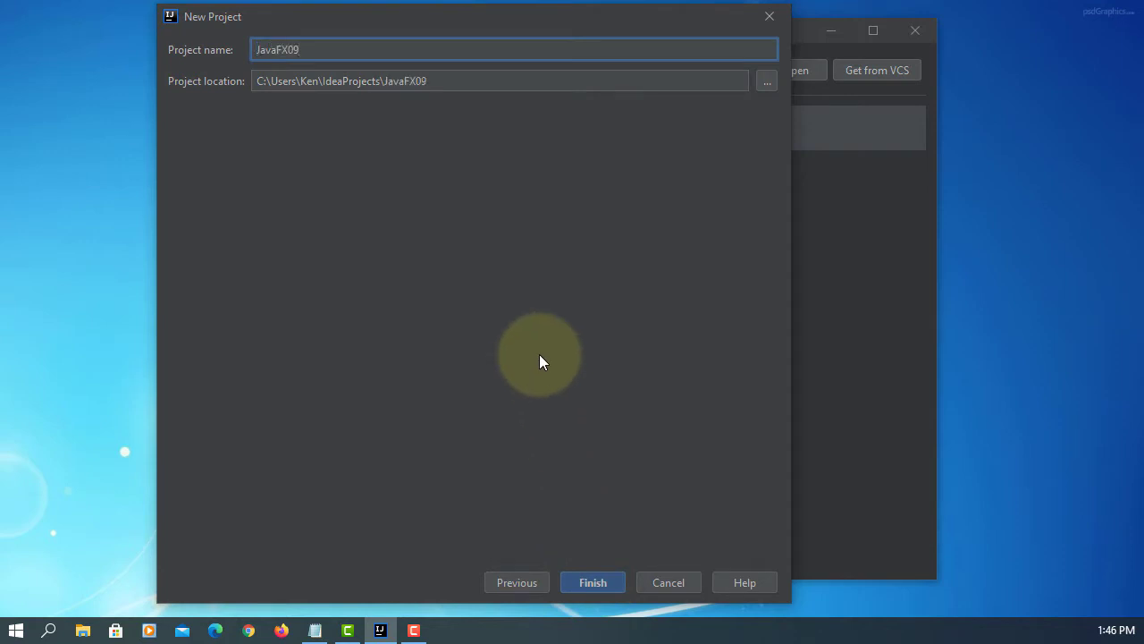
left_click(593, 582)
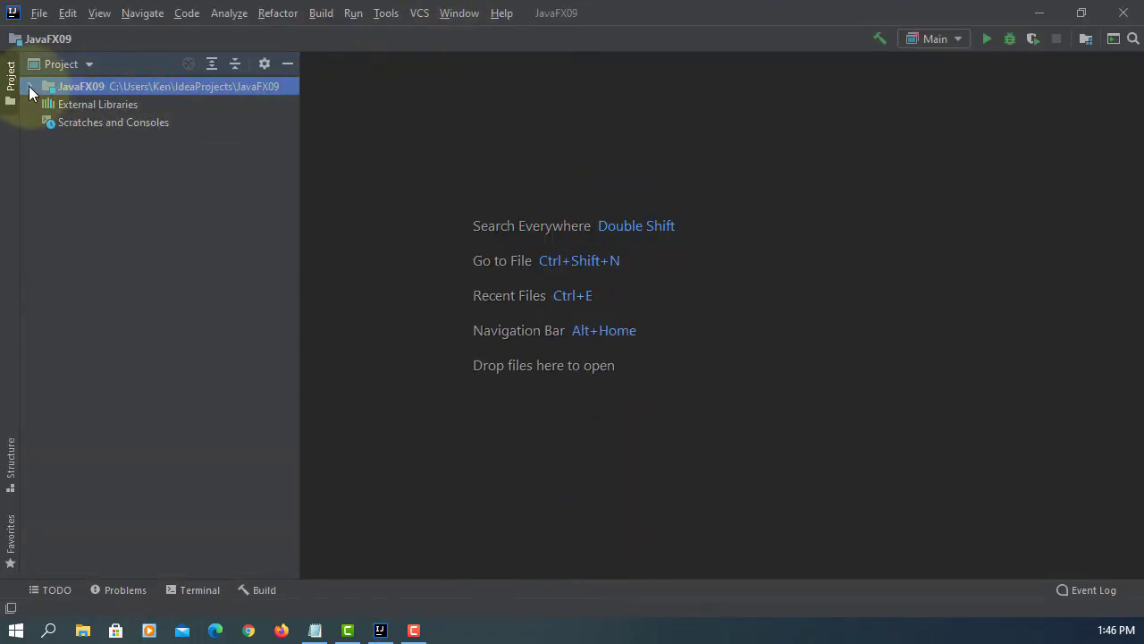
Step: Open Controller and sample.fxml from src > sample, then bring up File > Project Structure
left_click(29, 86)
left_click(44, 122)
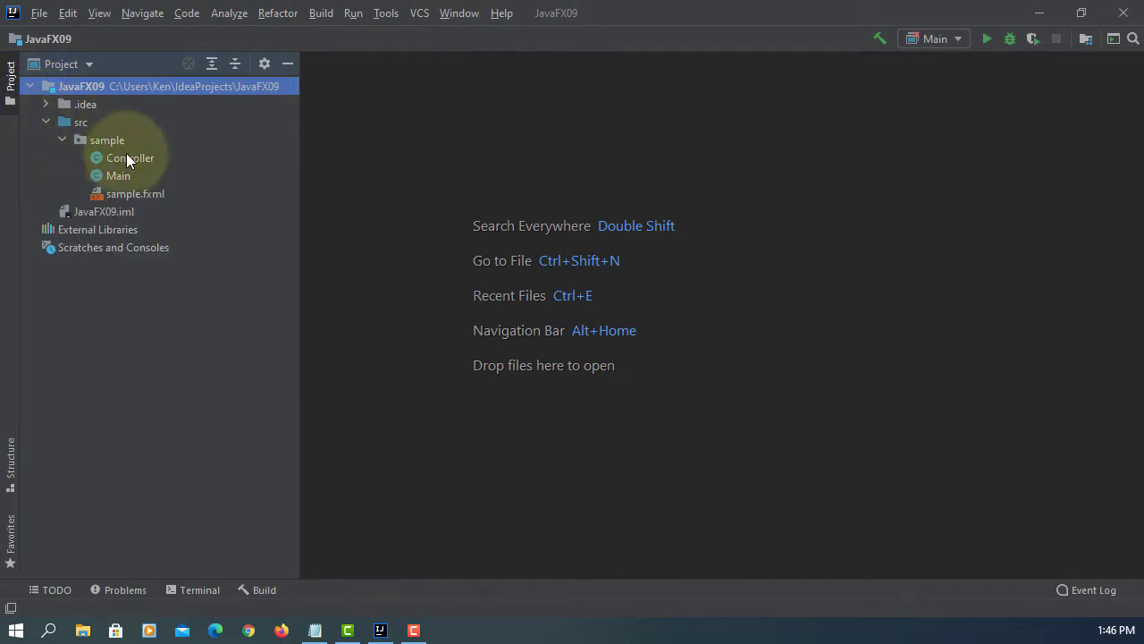
double_click(126, 158)
left_click(146, 194)
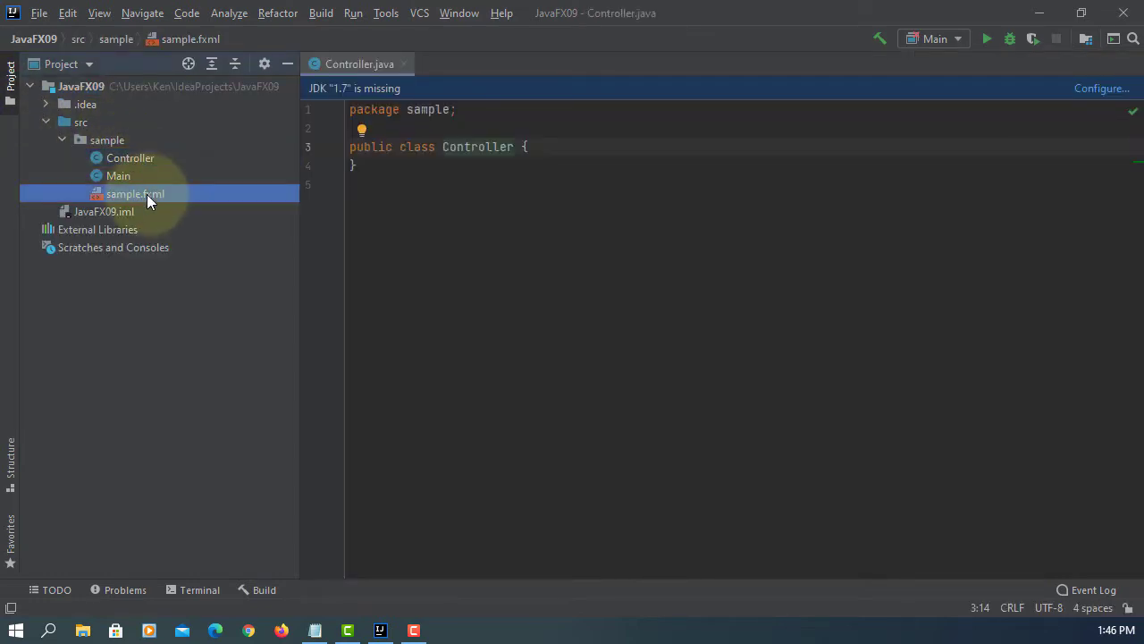
double_click(146, 194)
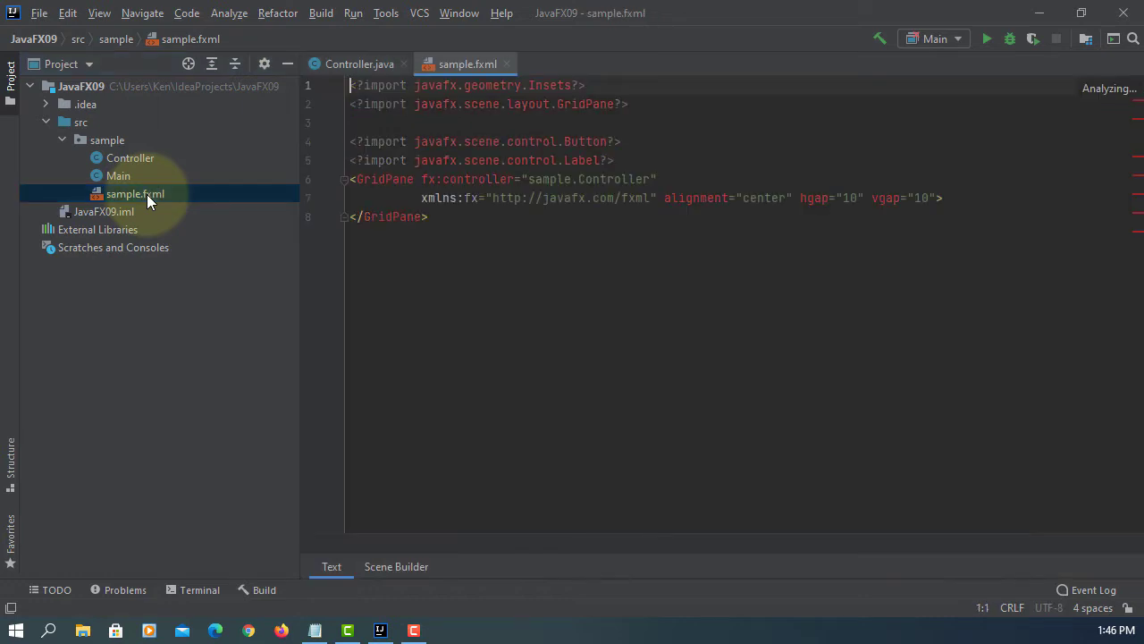
left_click(39, 12)
left_click(91, 132)
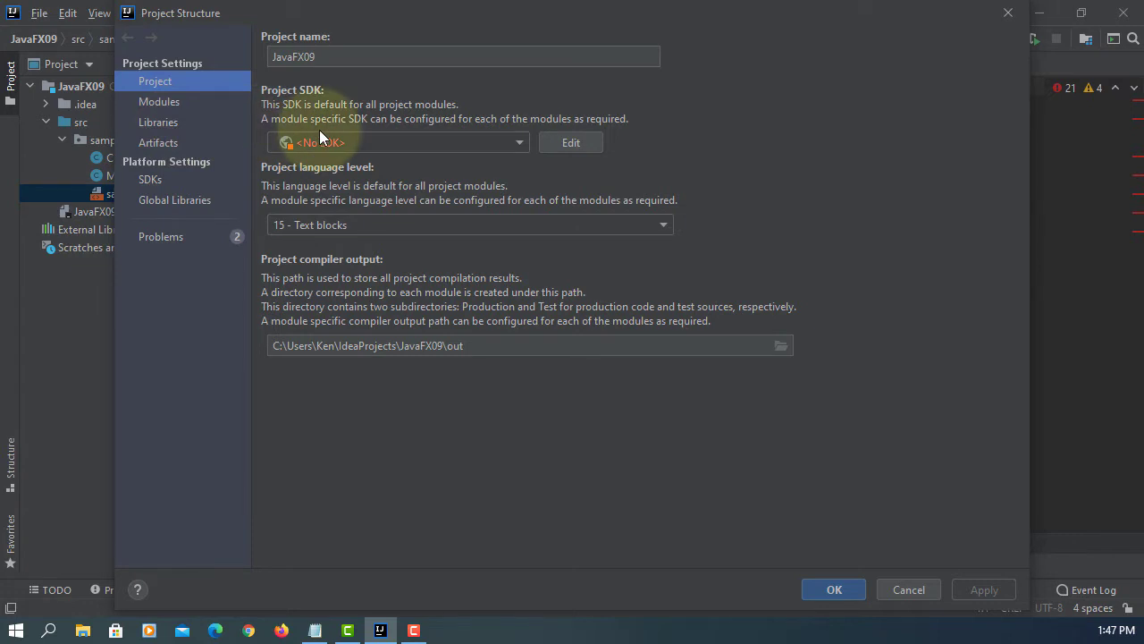
Step: Add a Java library pointing at C:\Program Files\Java\javafx-sdk-15.0.1\lib
left_click(184, 125)
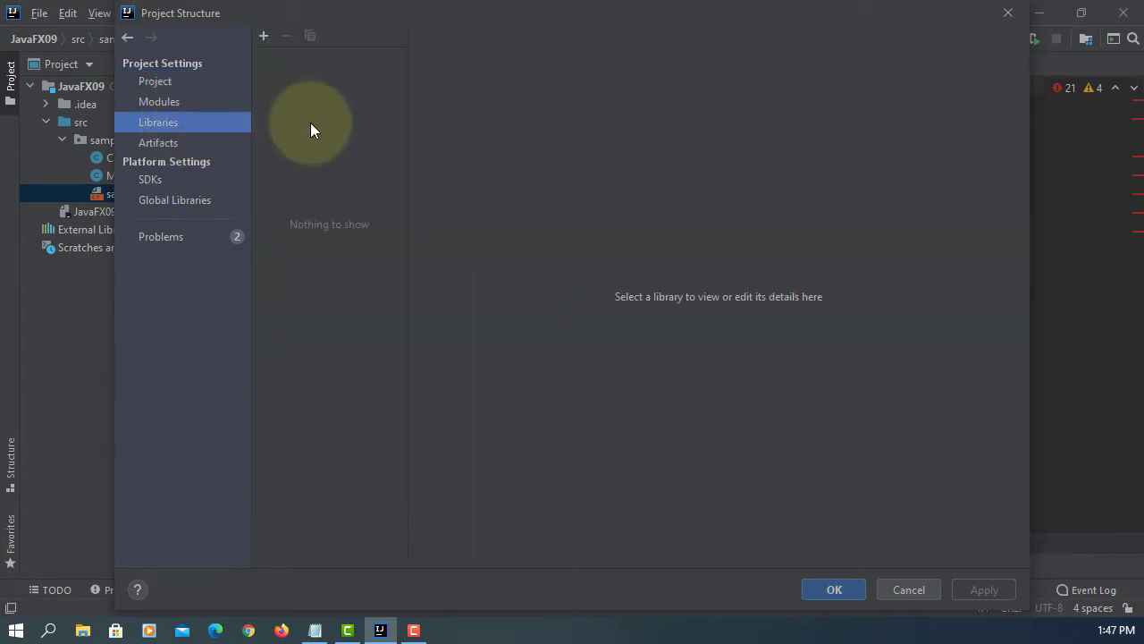
left_click(264, 36)
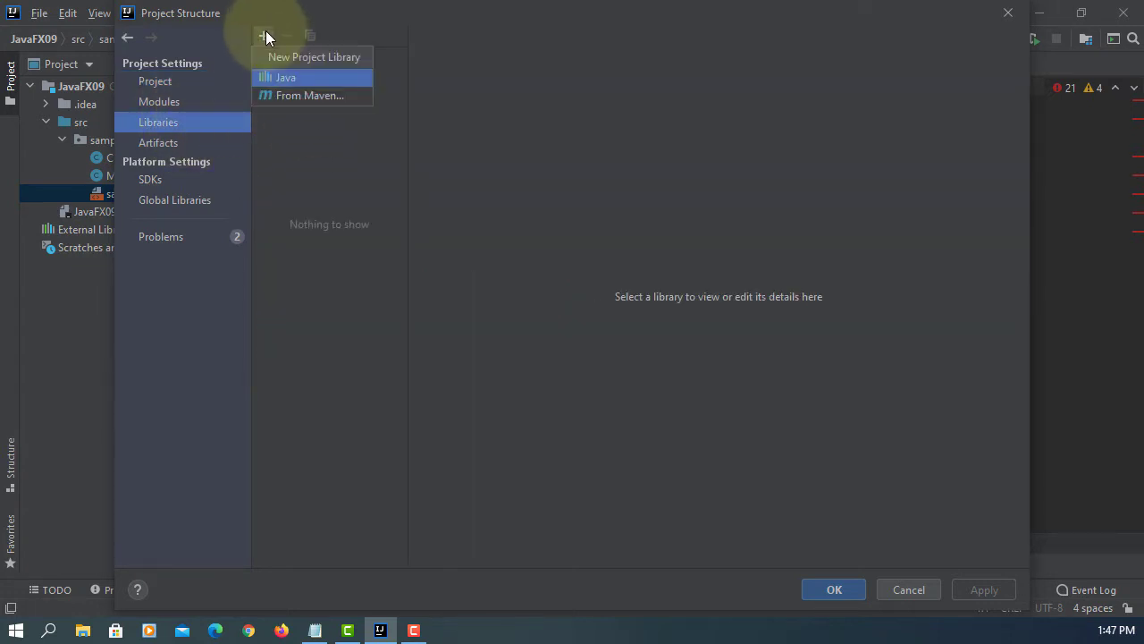
left_click(284, 77)
scroll(535, 202, "up", 5)
scroll(427, 232, "up", 3)
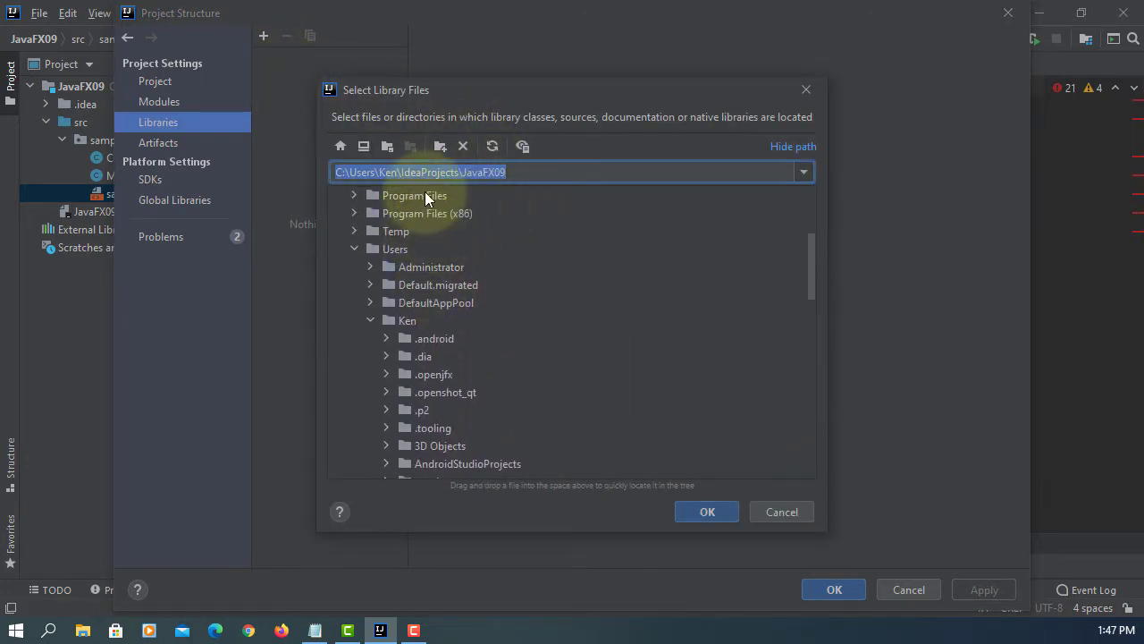
double_click(425, 195)
scroll(446, 242, "down", 3)
scroll(452, 257, "down", 3)
double_click(413, 354)
scroll(474, 358, "down", 1)
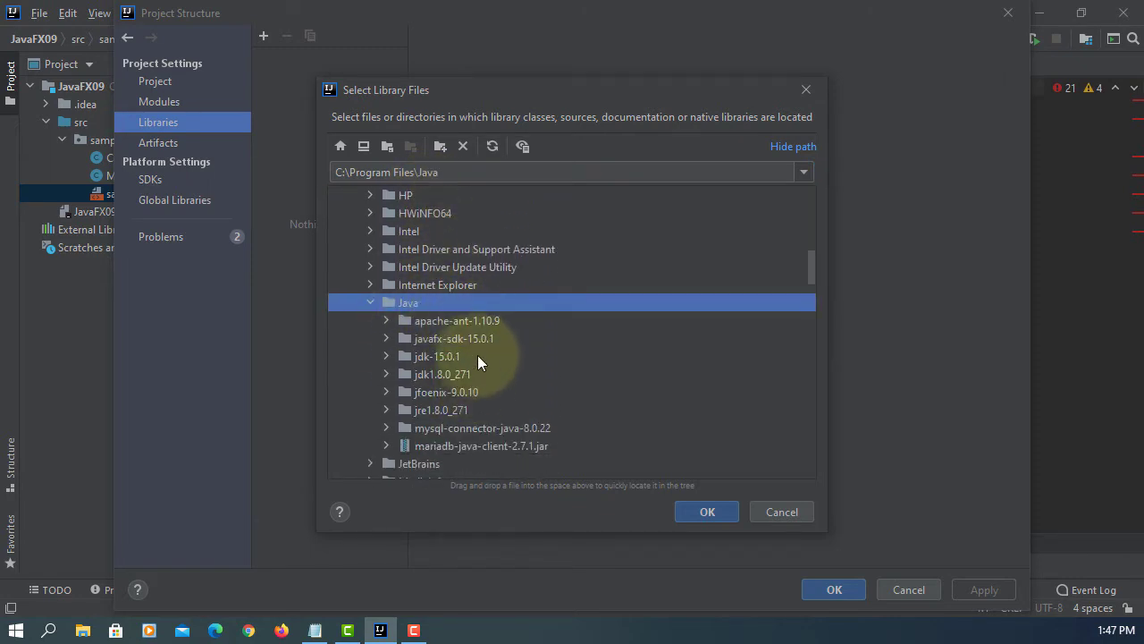
double_click(477, 338)
left_click(428, 391)
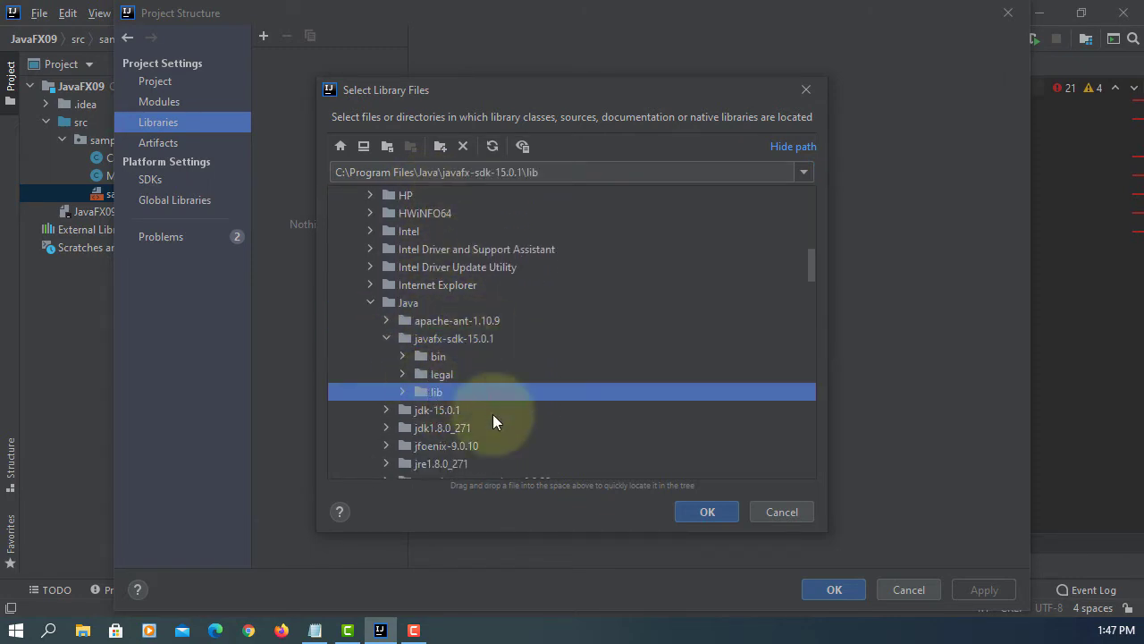
left_click(707, 511)
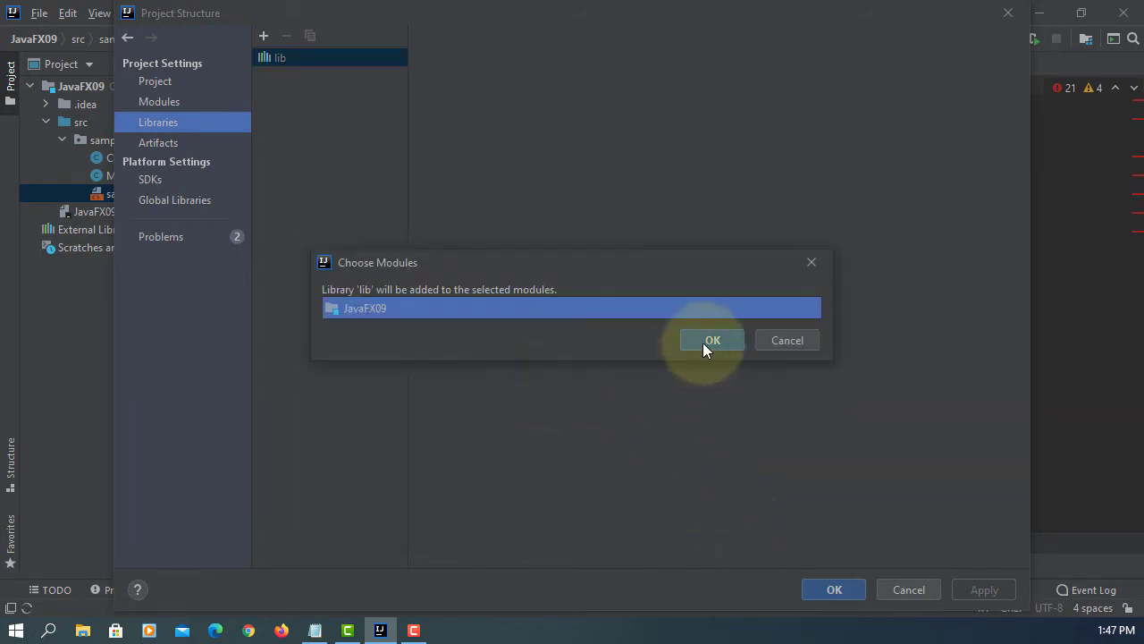
Step: Attach the lib library to the JavaFX09 module and apply the project structure settings
left_click(713, 339)
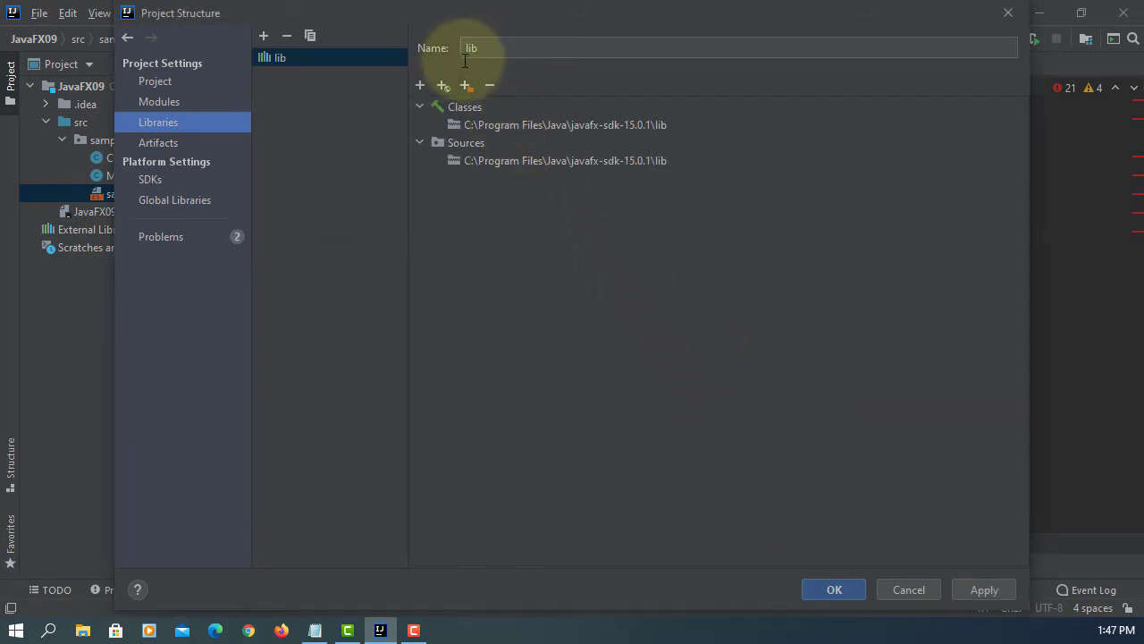
left_click(967, 583)
left_click(821, 584)
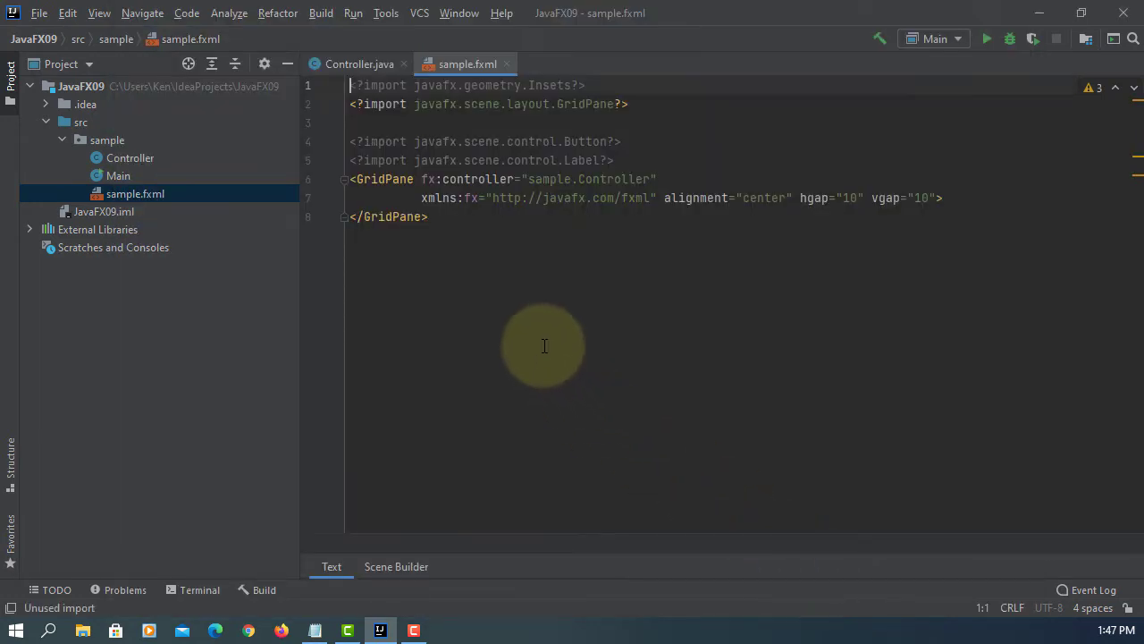
Step: Open sample.fxml in Scene Builder from the Project tree context menu
left_click(360, 63)
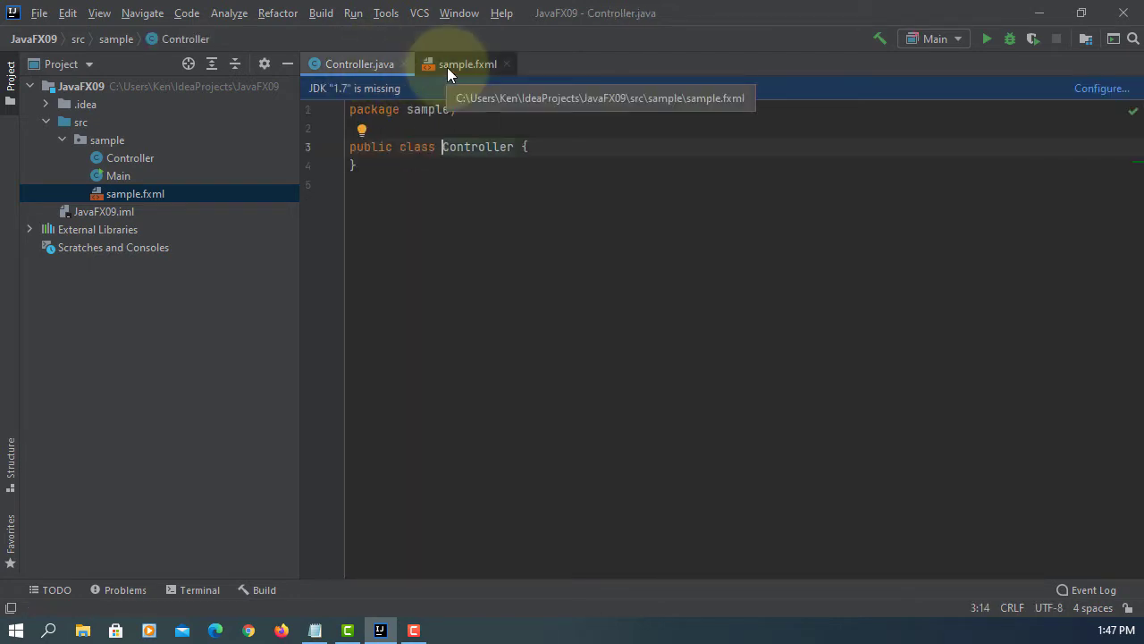
right_click(148, 189)
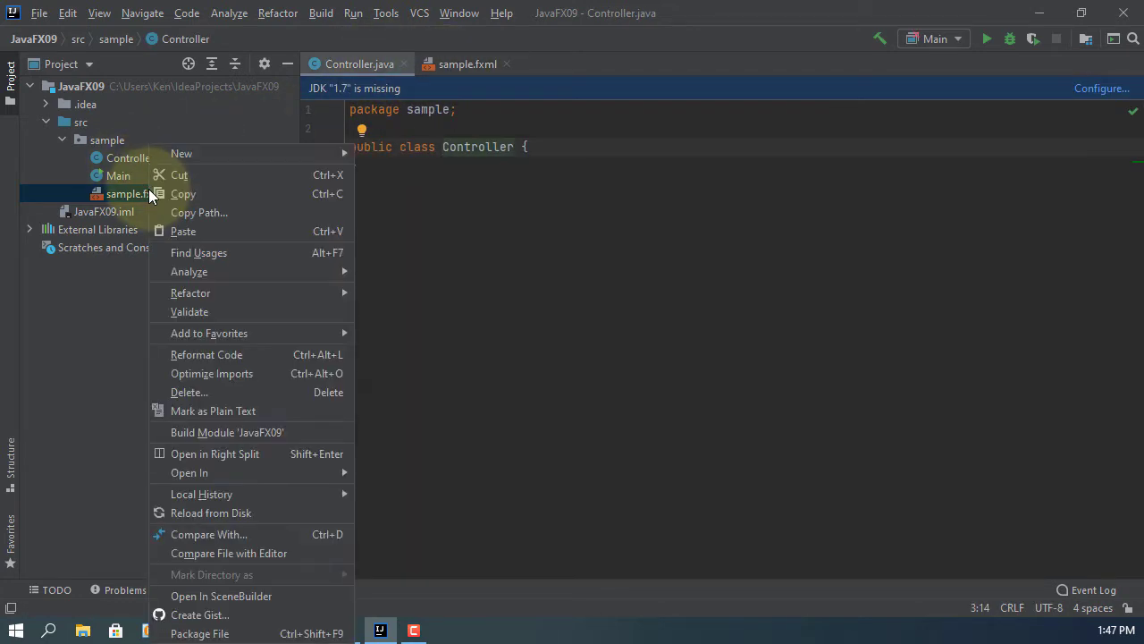
left_click(315, 596)
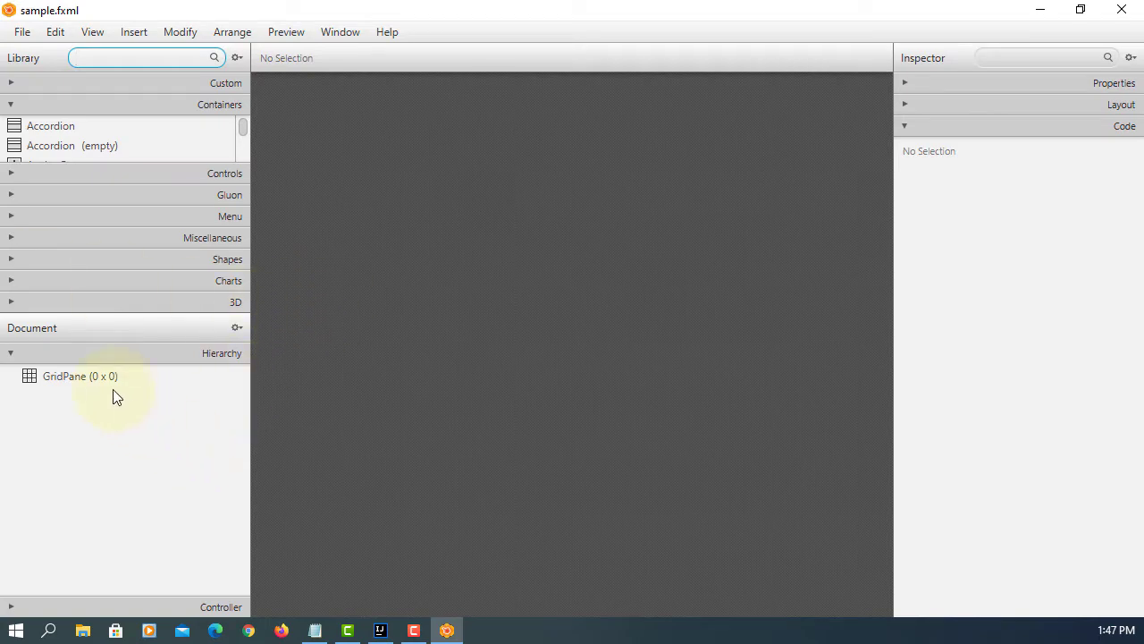
Step: Copy the existing controller class name and delete the GridPane root from the hierarchy
left_click(125, 607)
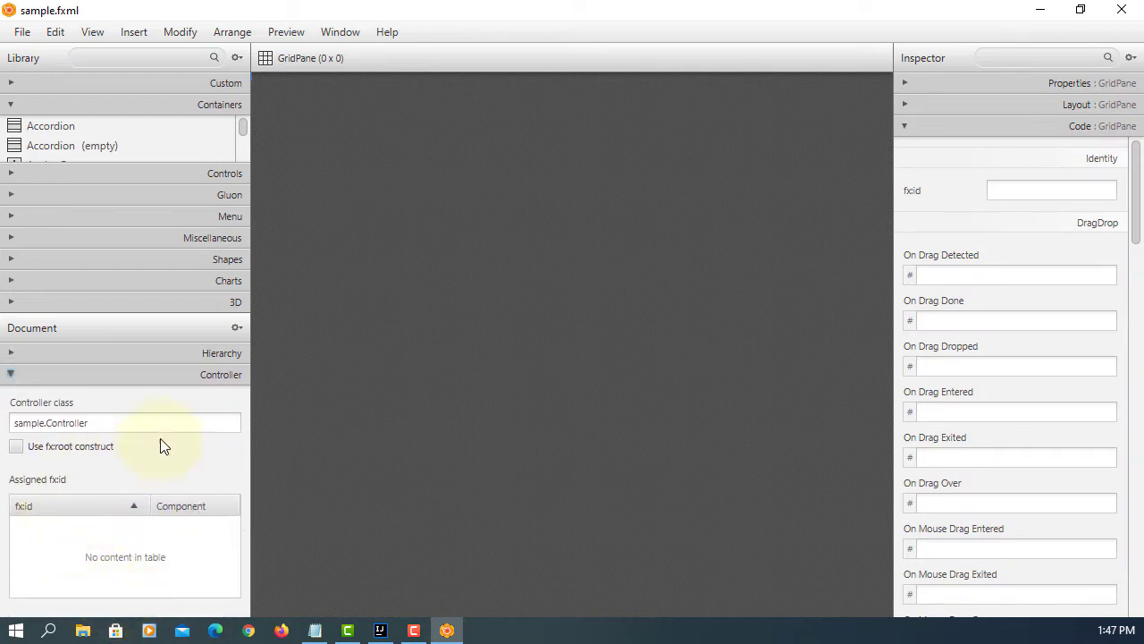
left_click(139, 422)
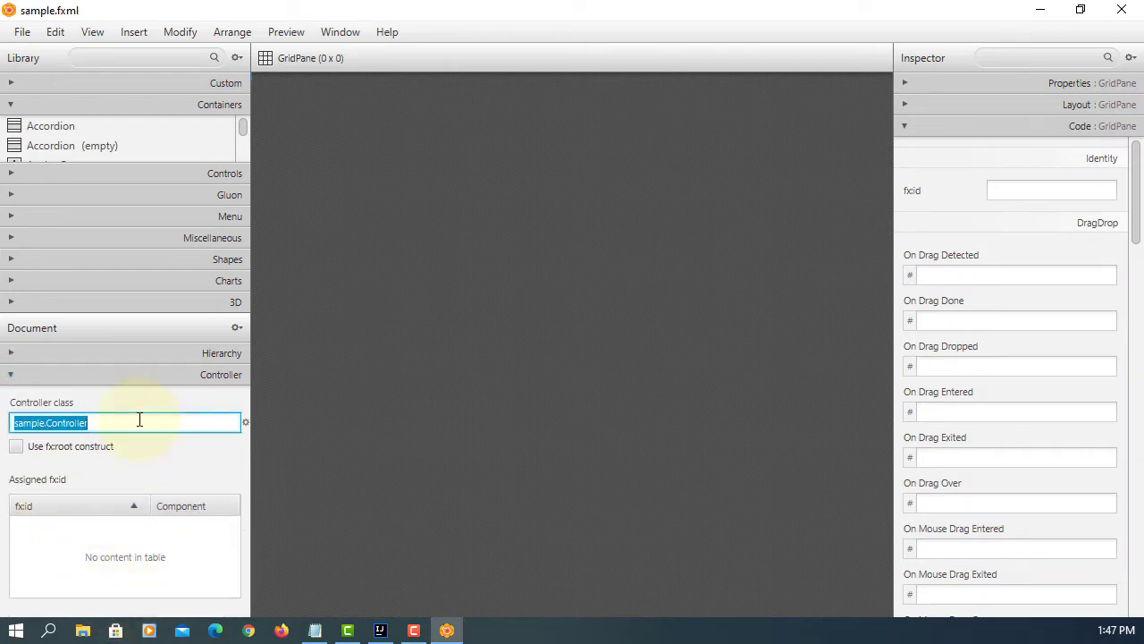
left_click(143, 354)
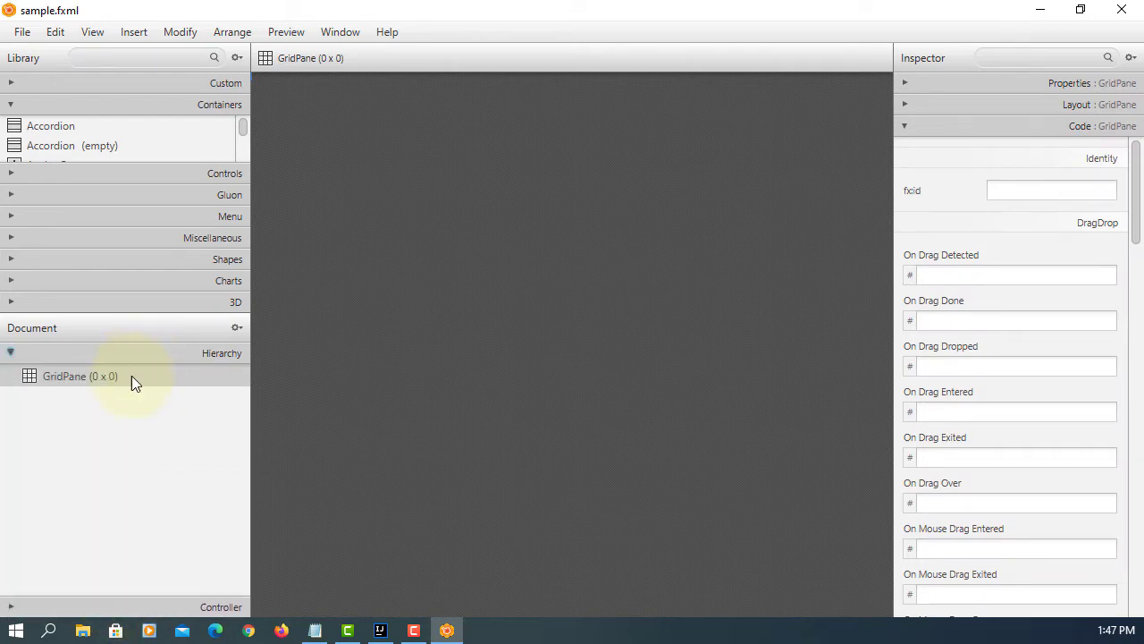
left_click(131, 375)
key("Delete")
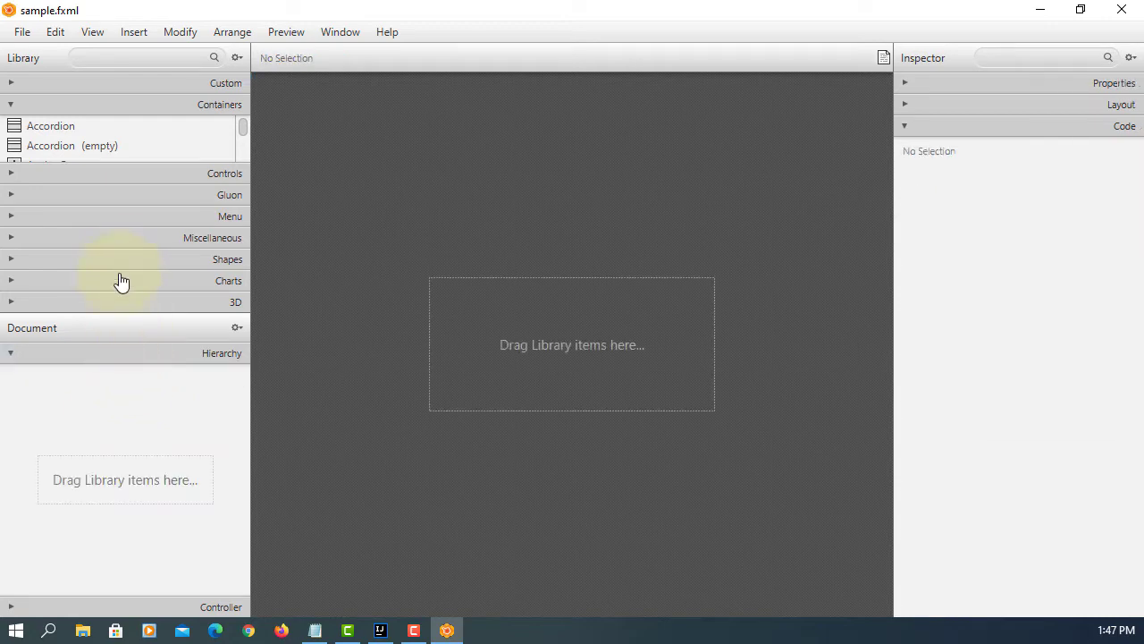
Step: Add an AnchorPane as the root and set its controller class to sample.Controller
left_click_drag(118, 311, 118, 409)
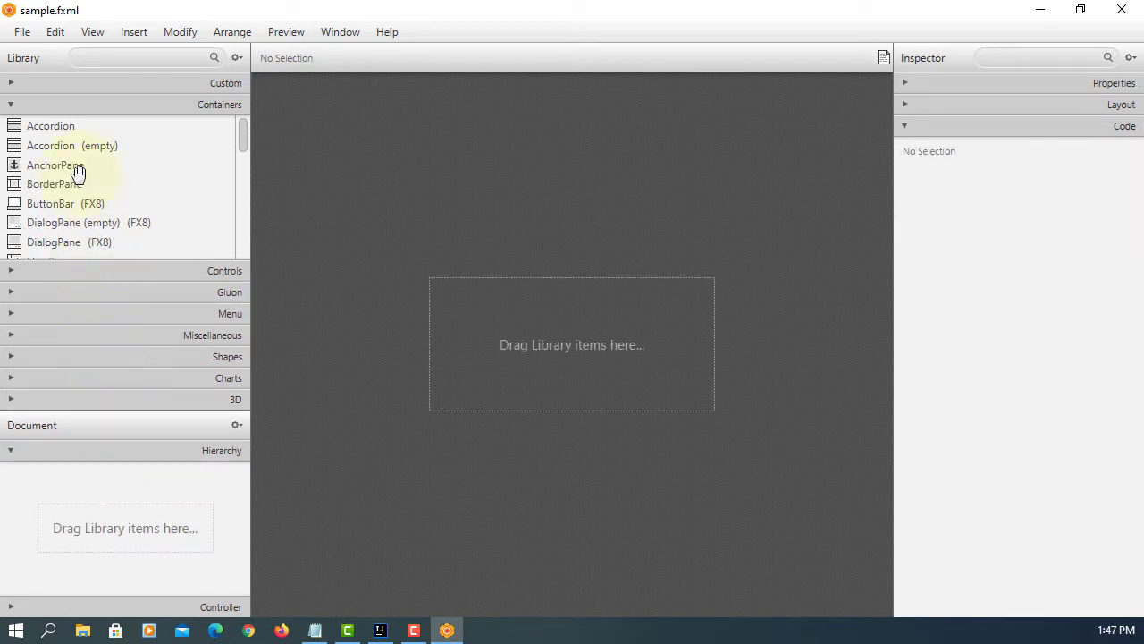
left_click_drag(56, 165, 558, 347)
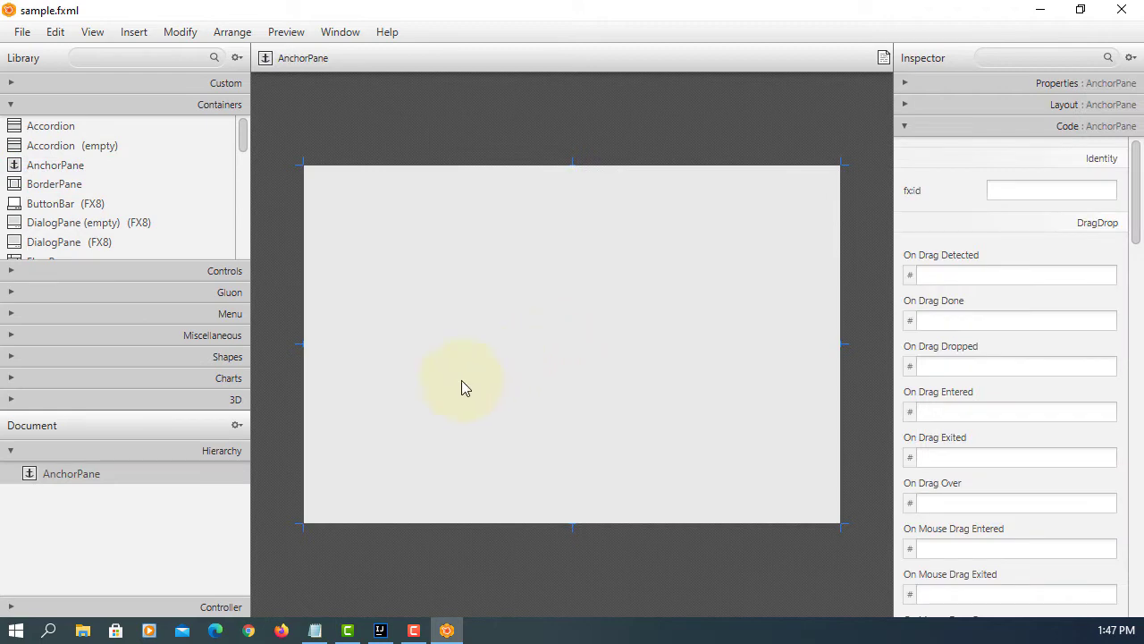
left_click(169, 605)
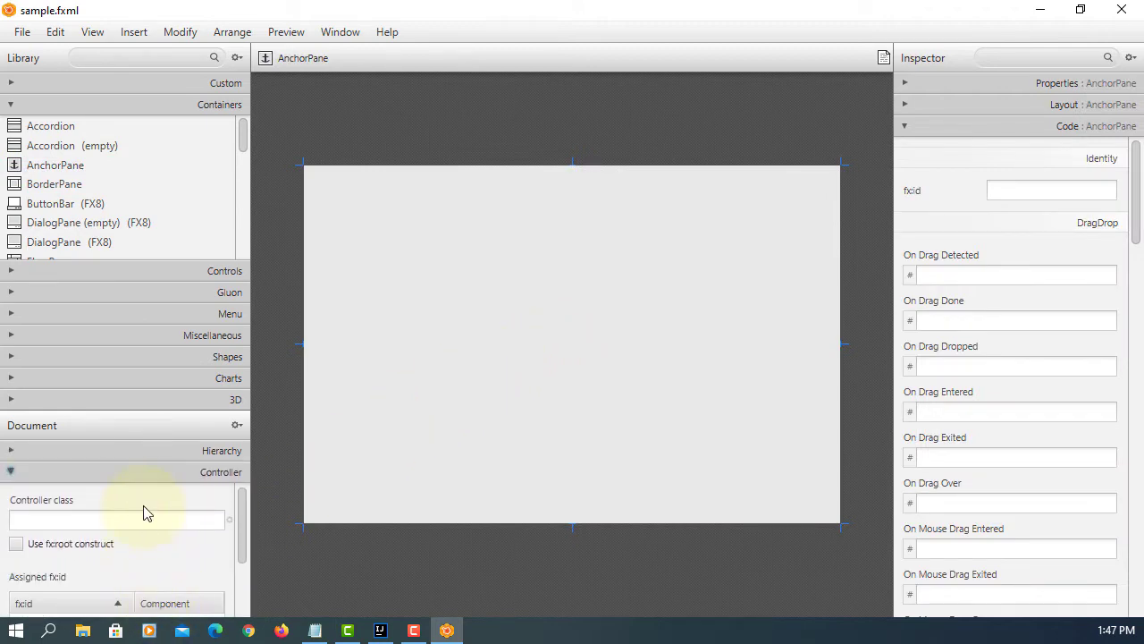
left_click(145, 519)
type("sample.Controller")
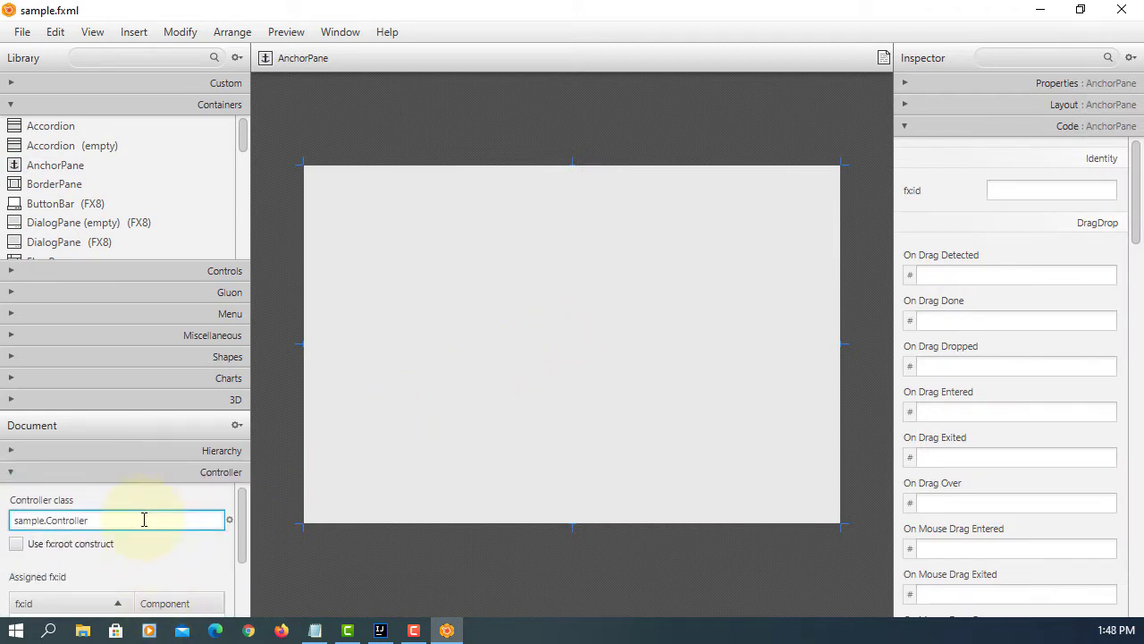
key("ctrl+a")
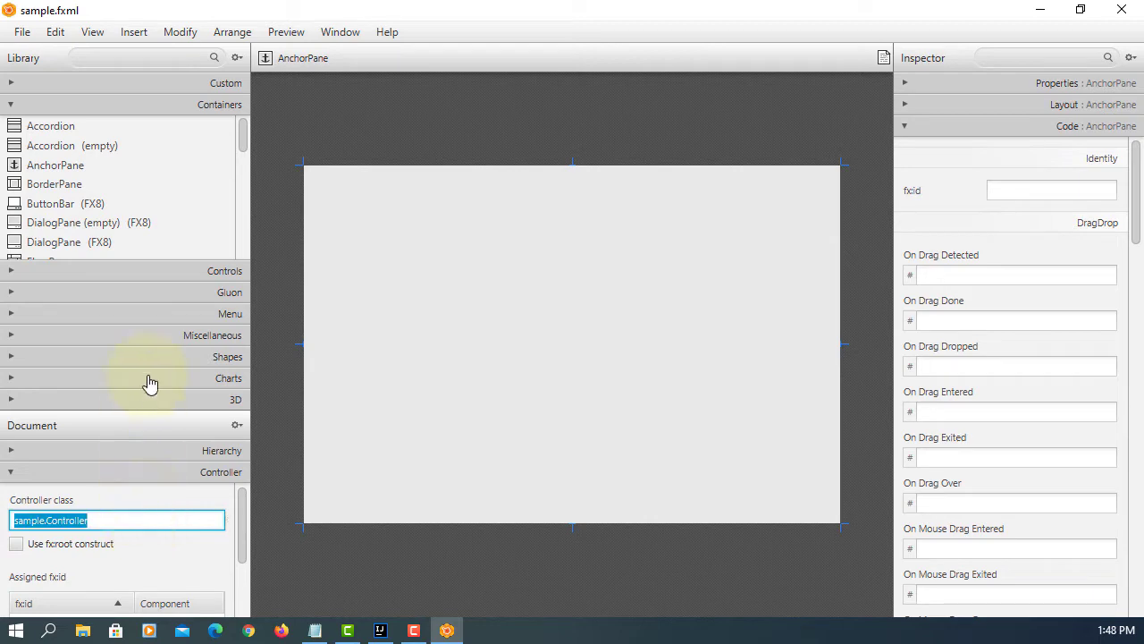
left_click(167, 271)
Step: Place a Button, a ListView above it and a TextArea to its right on the AnchorPane
mouse_move(42, 146)
left_mouse_down()
mouse_move(404, 382)
mouse_move(376, 365)
left_mouse_up()
scroll(218, 223, "down", 5)
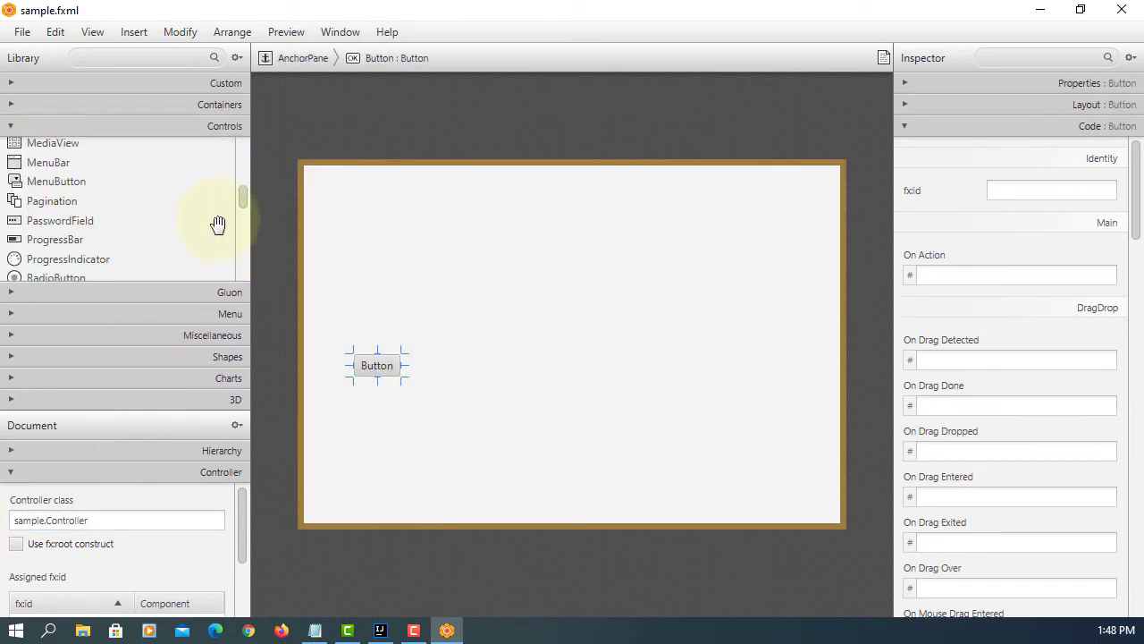
scroll(219, 227, "down", 3)
scroll(218, 227, "up", 5)
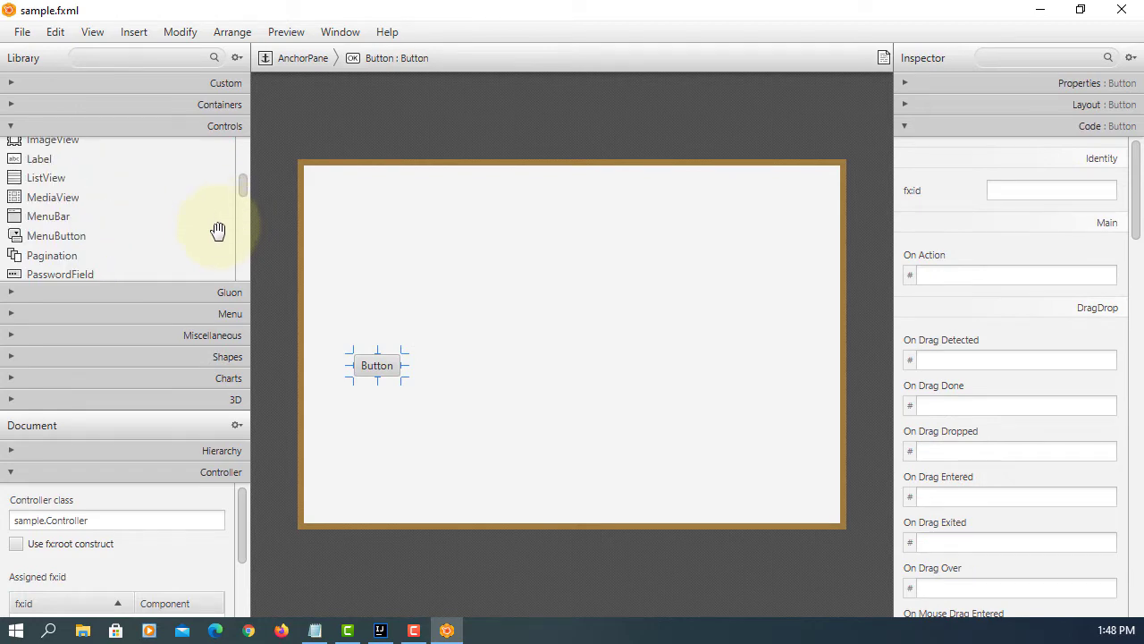
left_click(57, 179)
left_click_drag(57, 180, 447, 277)
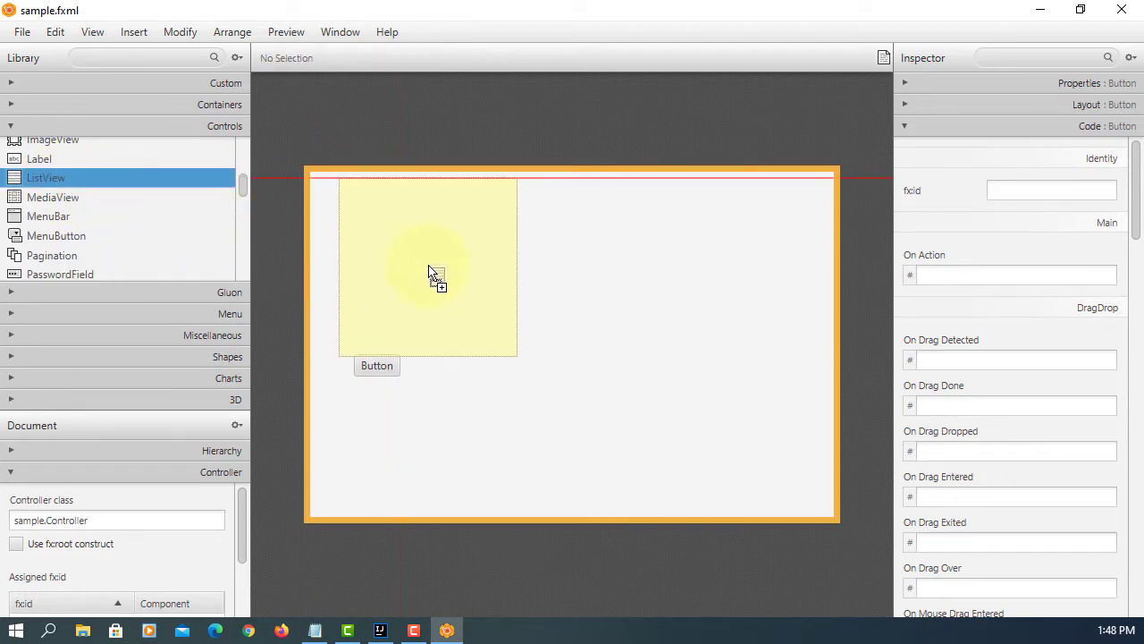
left_click_drag(438, 269, 438, 269)
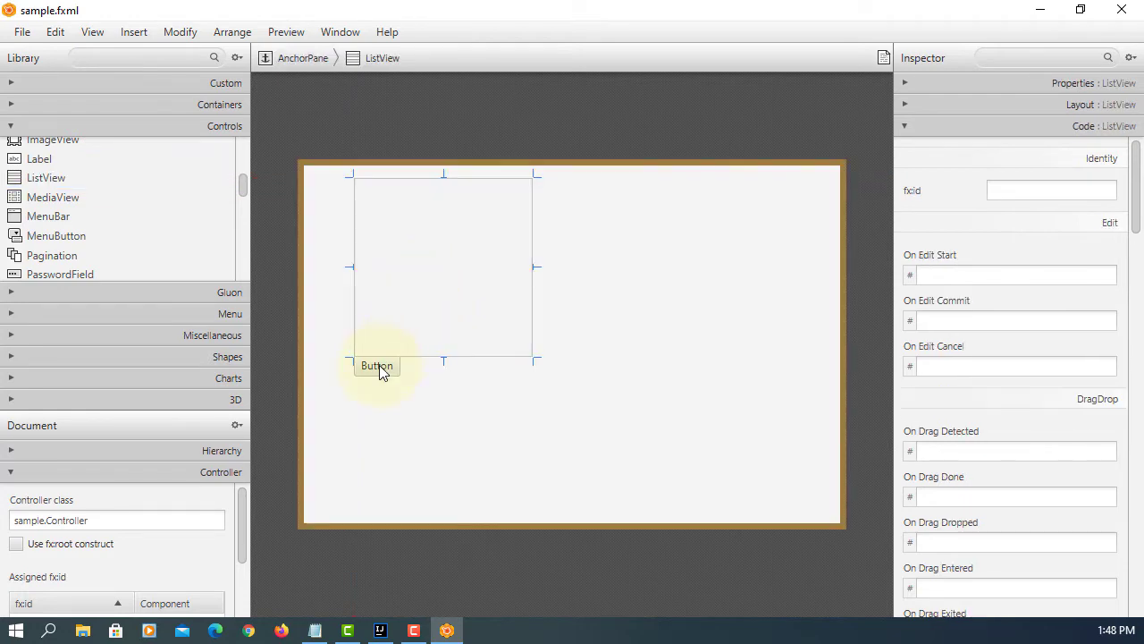
left_click_drag(379, 365, 379, 375)
scroll(176, 255, "down", 3)
scroll(176, 255, "down", 3)
scroll(176, 254, "down", 2)
scroll(104, 260, "down", 2)
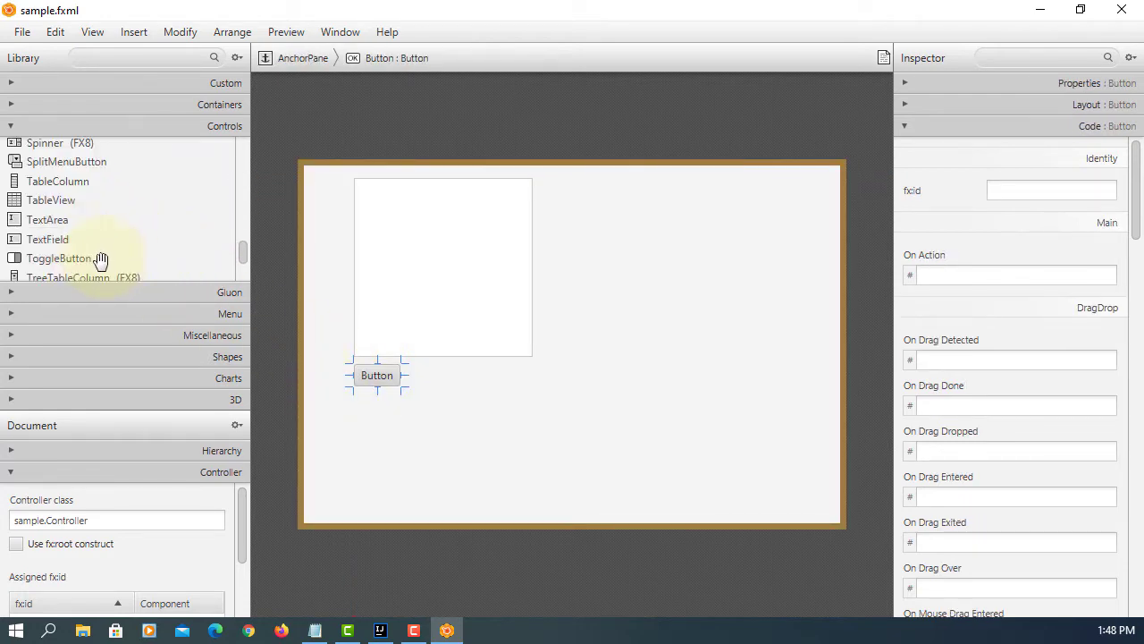
left_click_drag(62, 221, 651, 277)
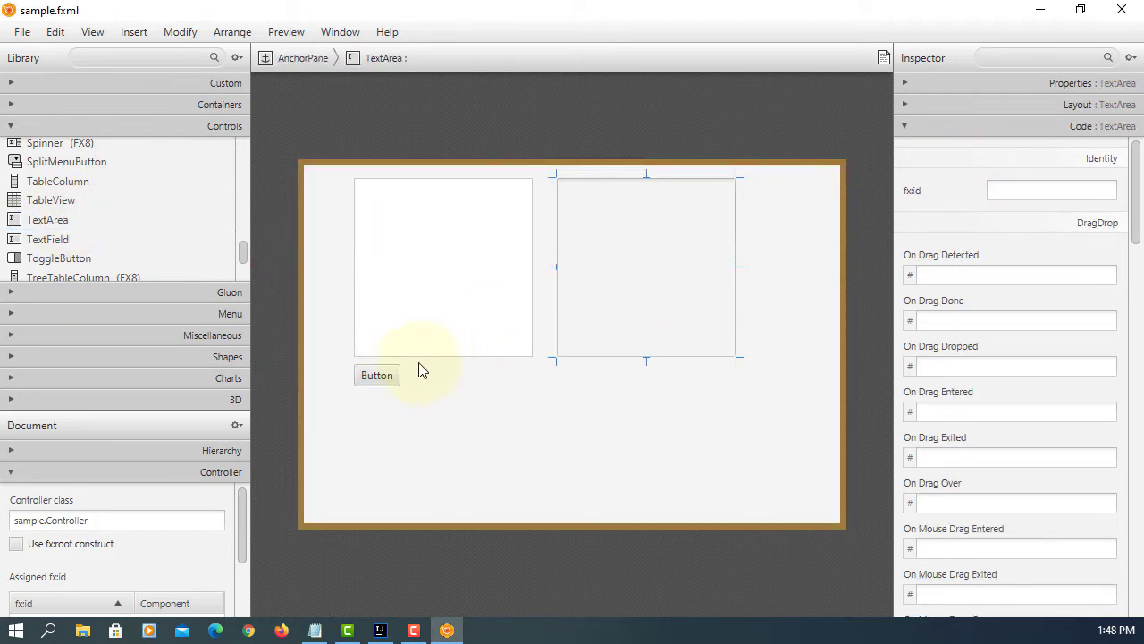
Step: Give the list view the fx:id lvItems
left_click(405, 336)
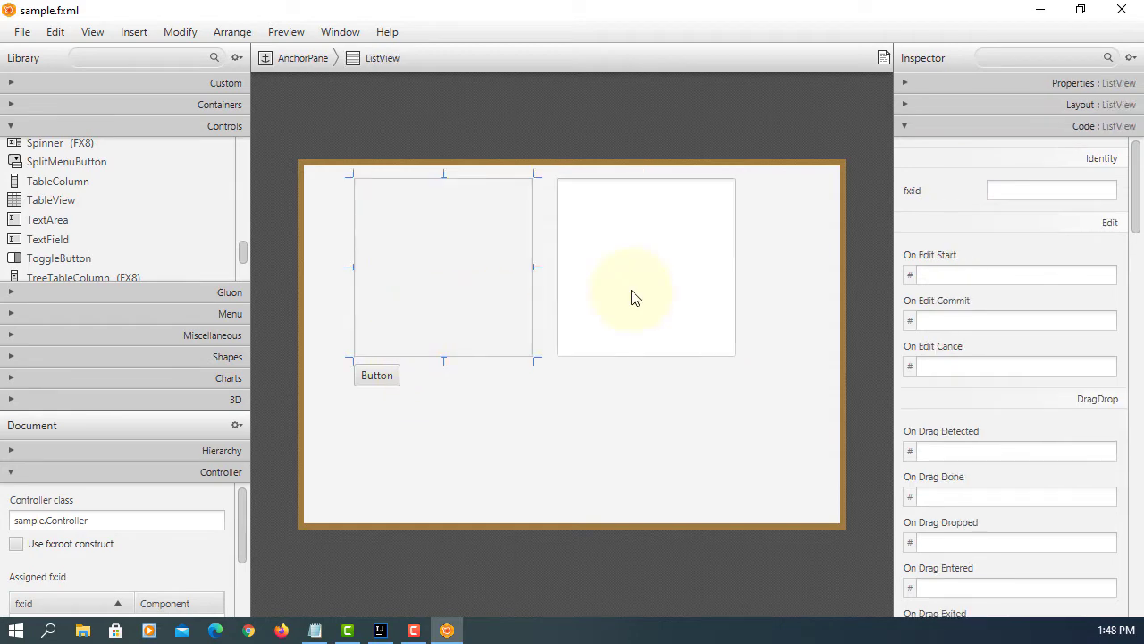
left_click(1025, 197)
type("lvItems")
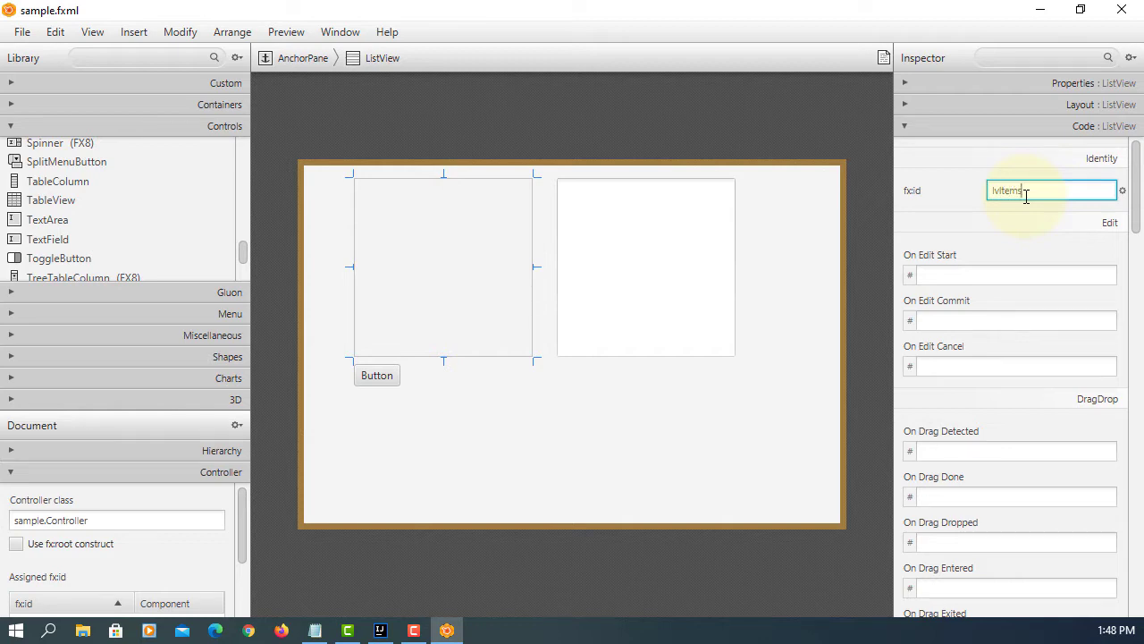
key("Return")
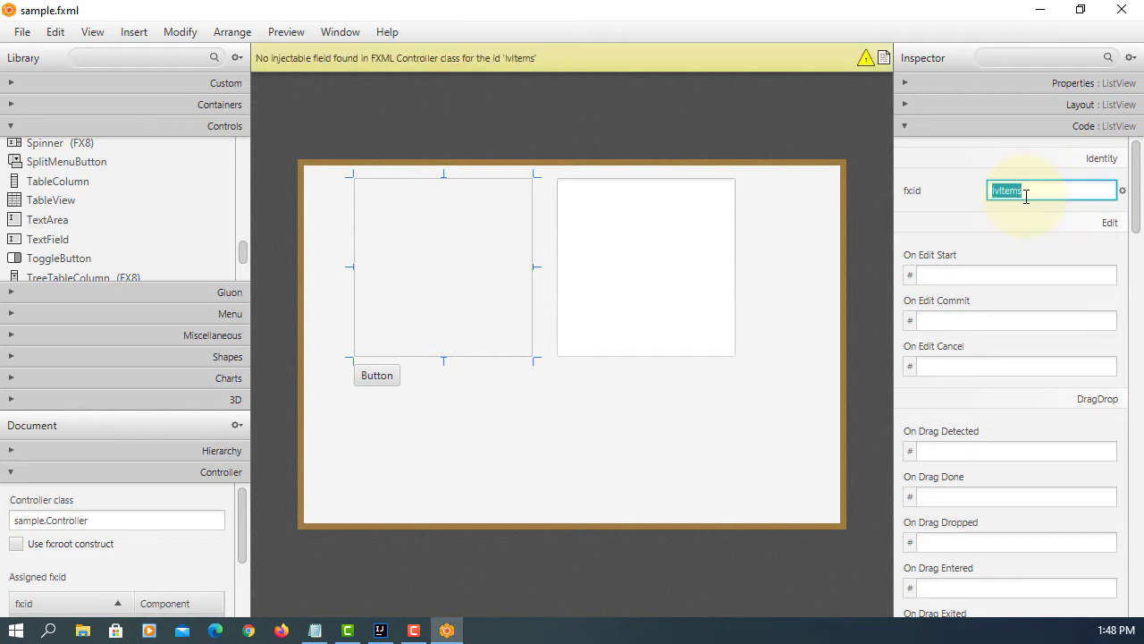
Step: Set the button's text to OK, its fx:id to btnOK and its On Action to handleBtnOK
left_click(391, 378)
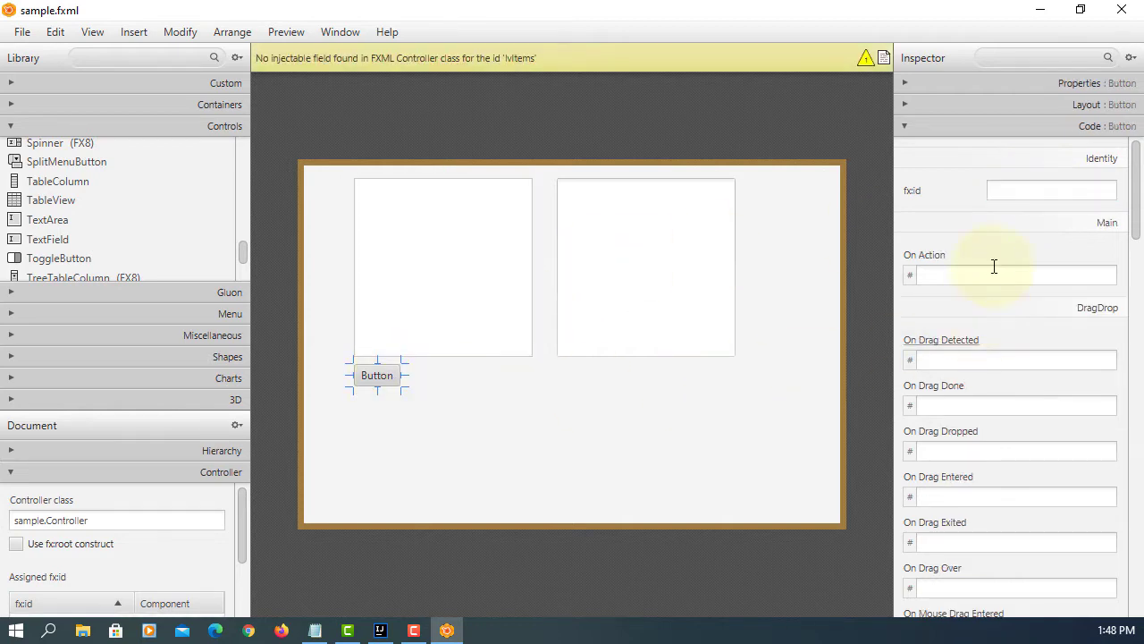
left_click(1037, 87)
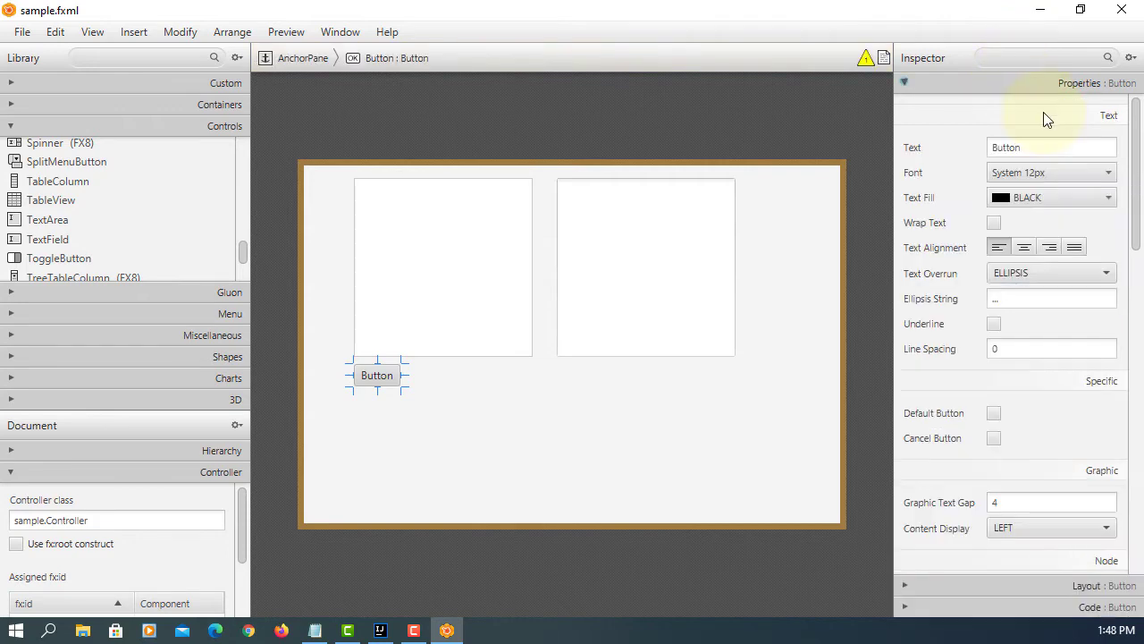
double_click(1054, 147)
type("OK")
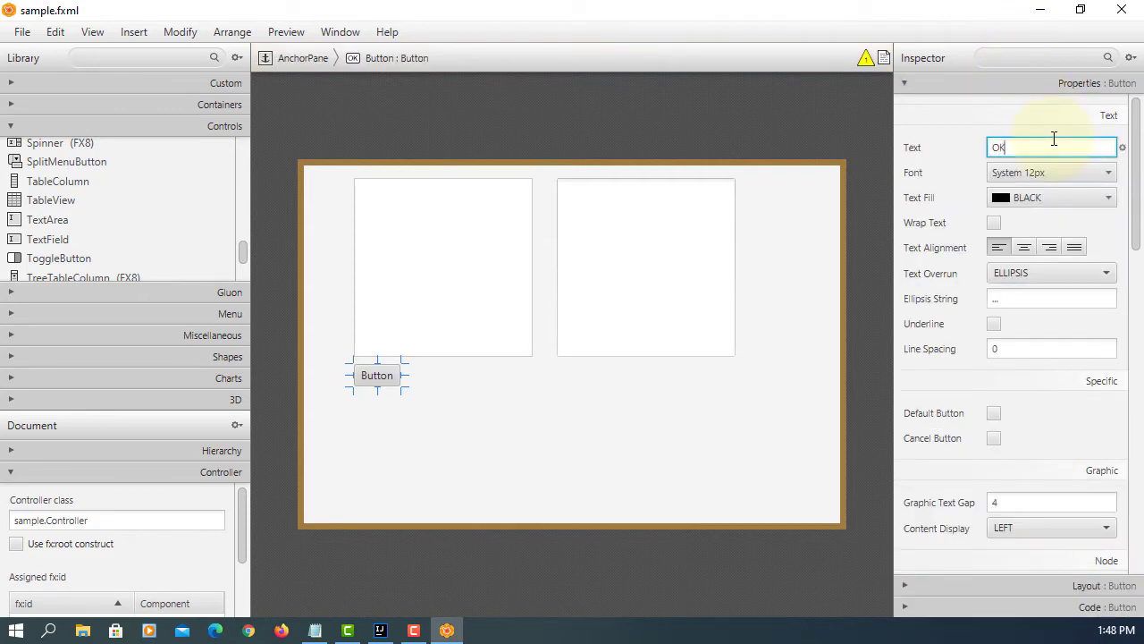
key("Return")
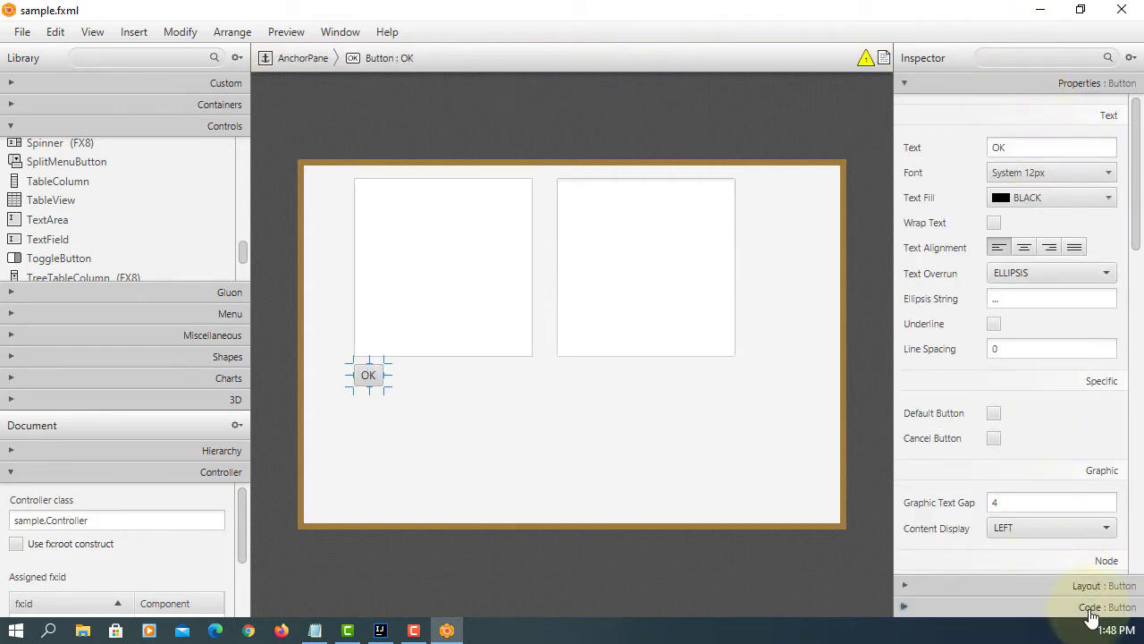
left_click(1091, 607)
left_click(1039, 187)
type("btnOK")
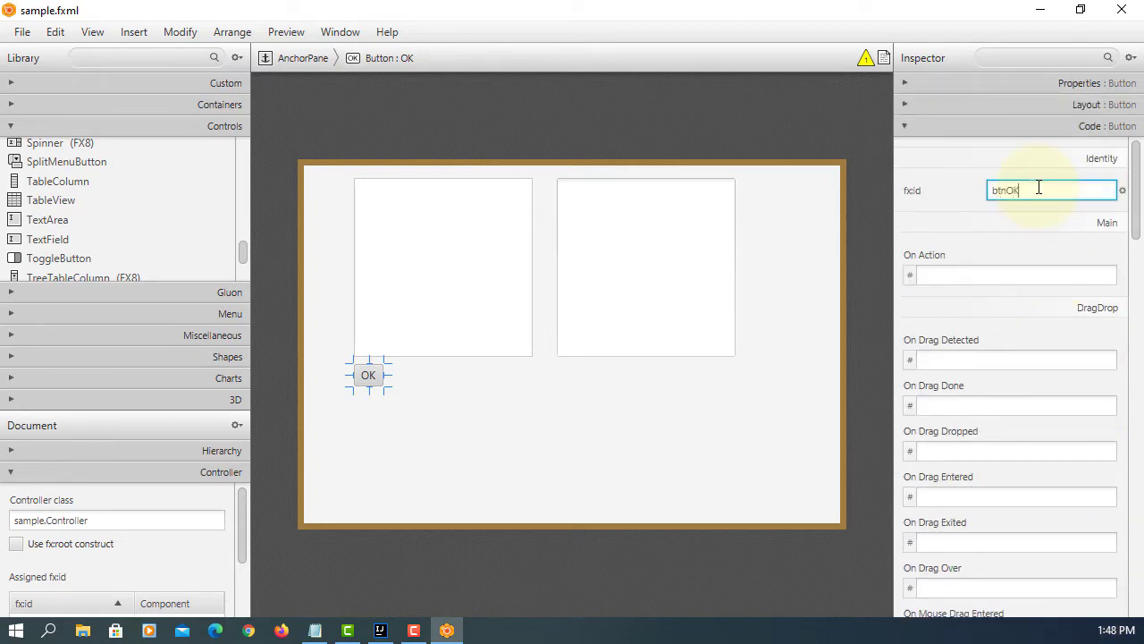
key("Return")
left_click(1049, 278)
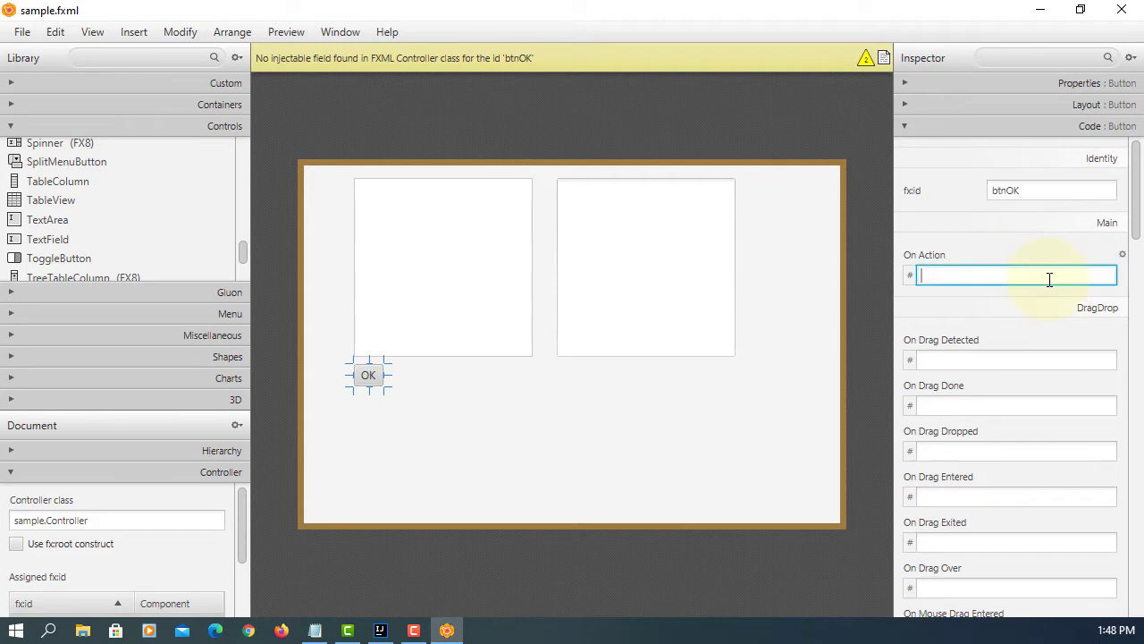
type("handleBtnOK")
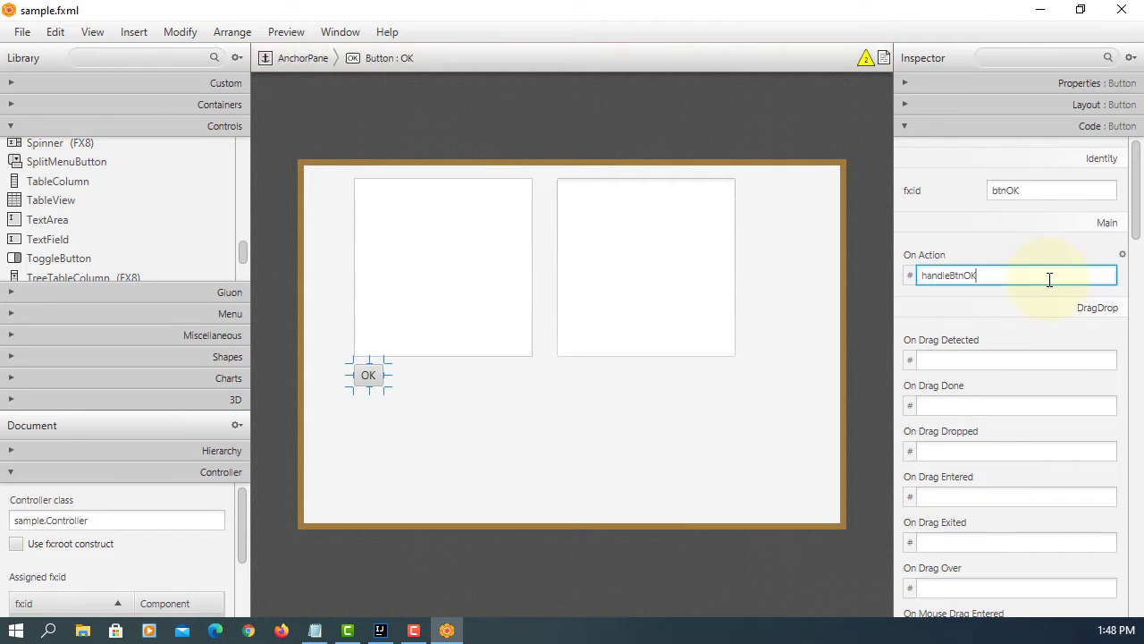
key("Return")
Step: Give the text area the fx:id taSummary and save sample.fxml
left_click(657, 285)
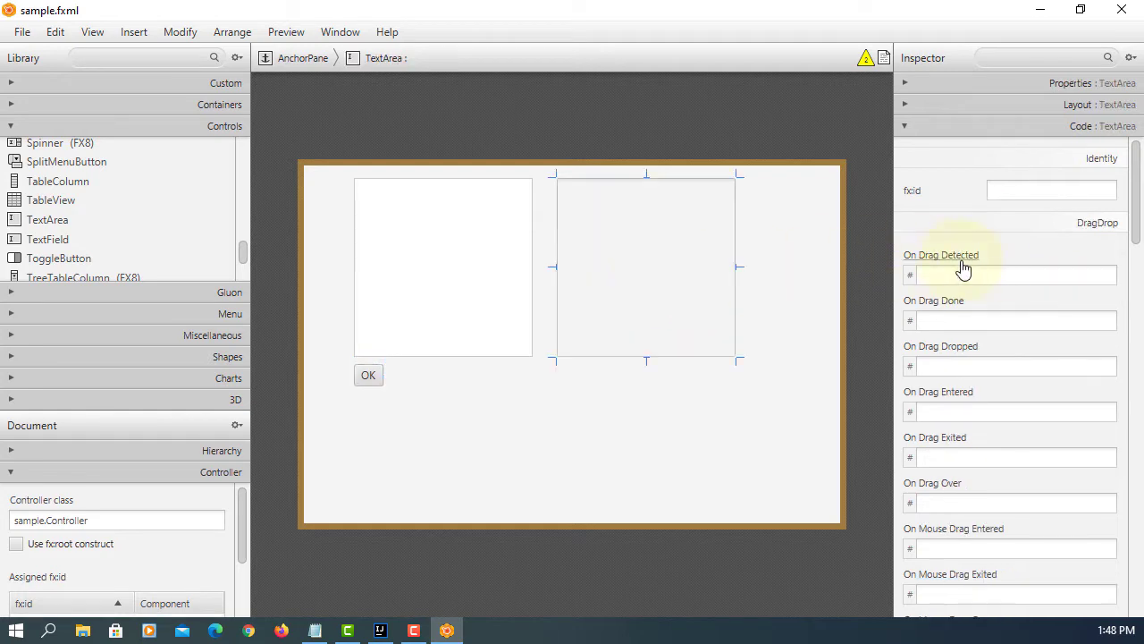
left_click(1019, 185)
type("taSummary")
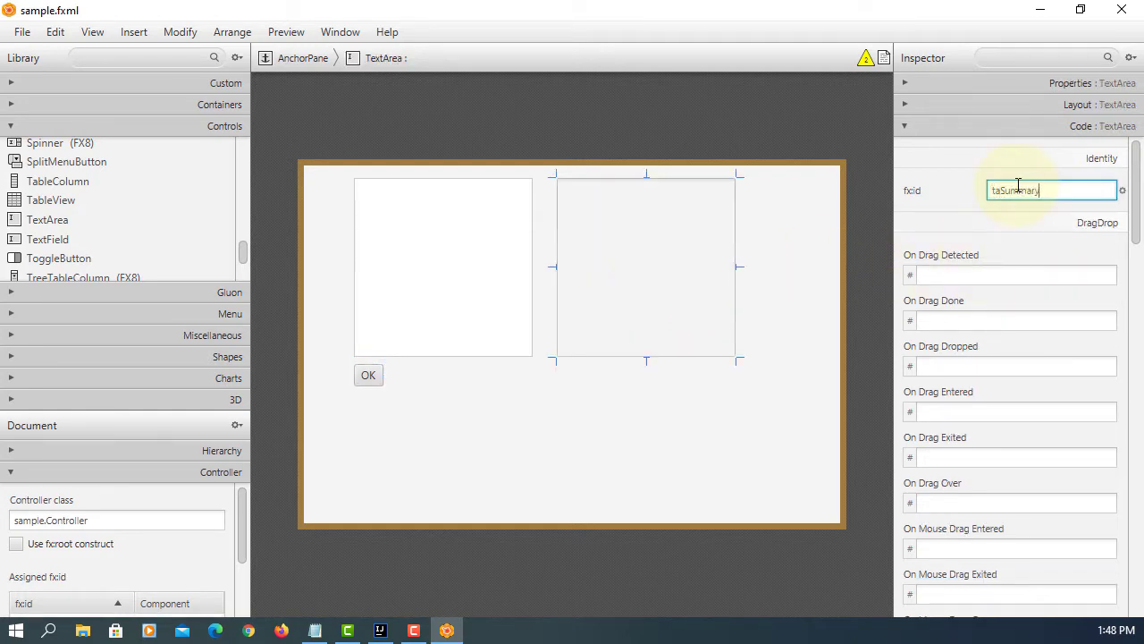
key("Return")
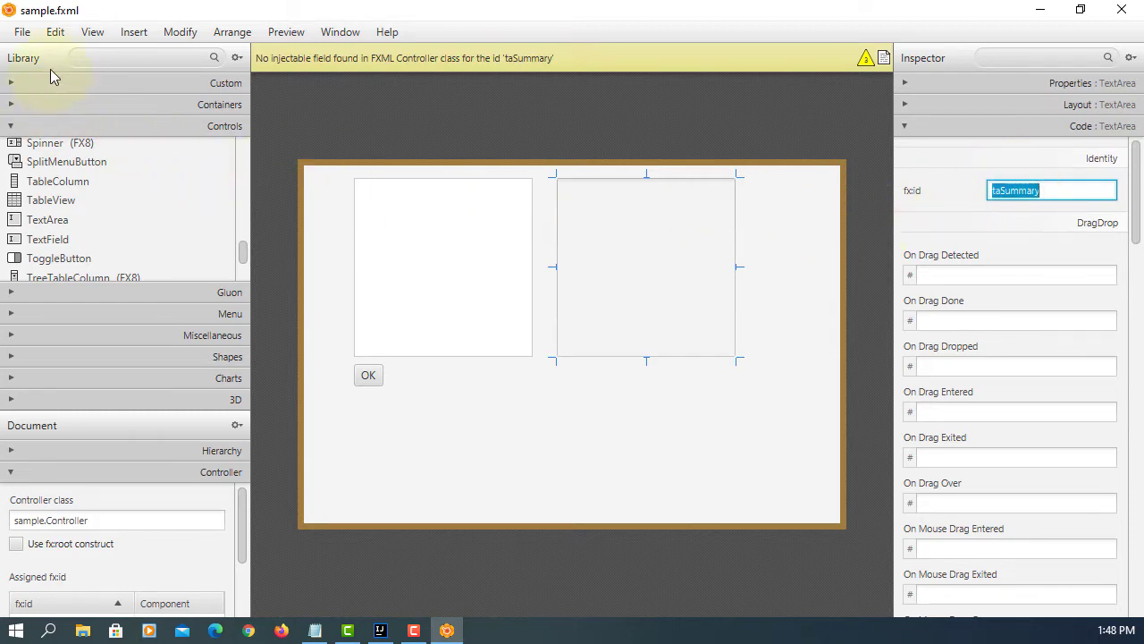
left_click(22, 32)
left_click(40, 153)
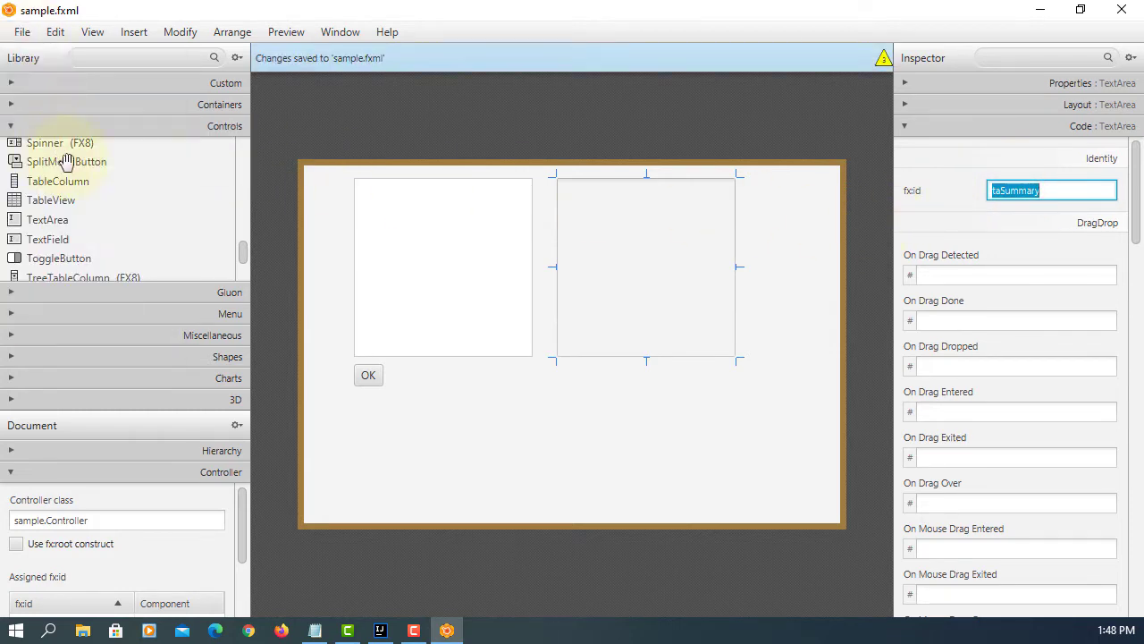
Step: Back in the IDE, create the btnOK field in Controller via the sample.fxml quick fix
left_click(1040, 10)
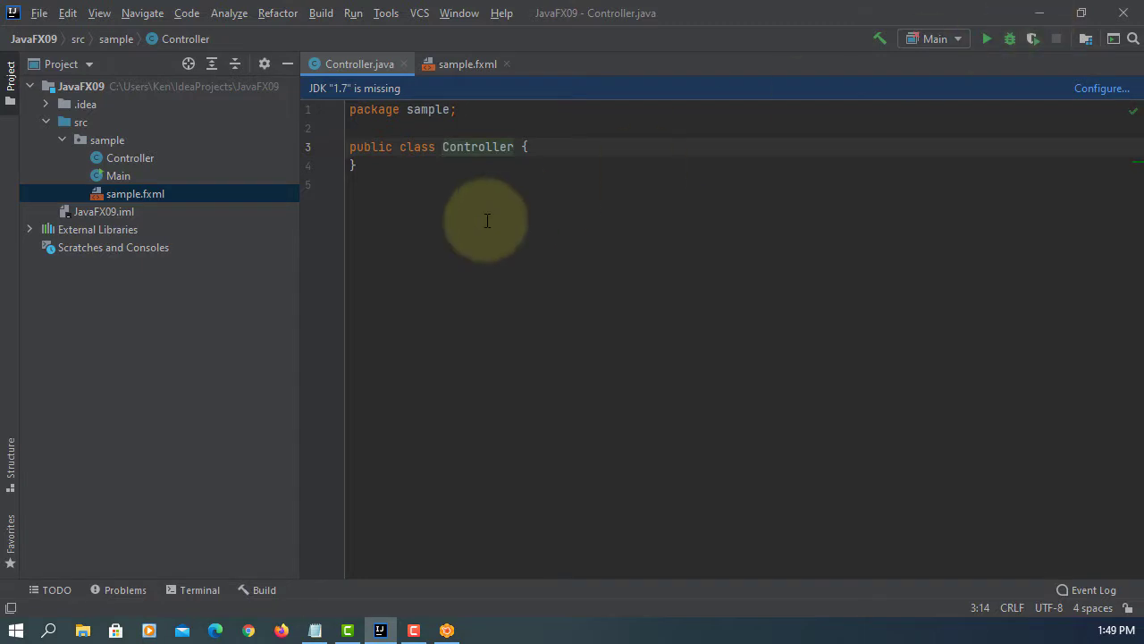
left_click(465, 64)
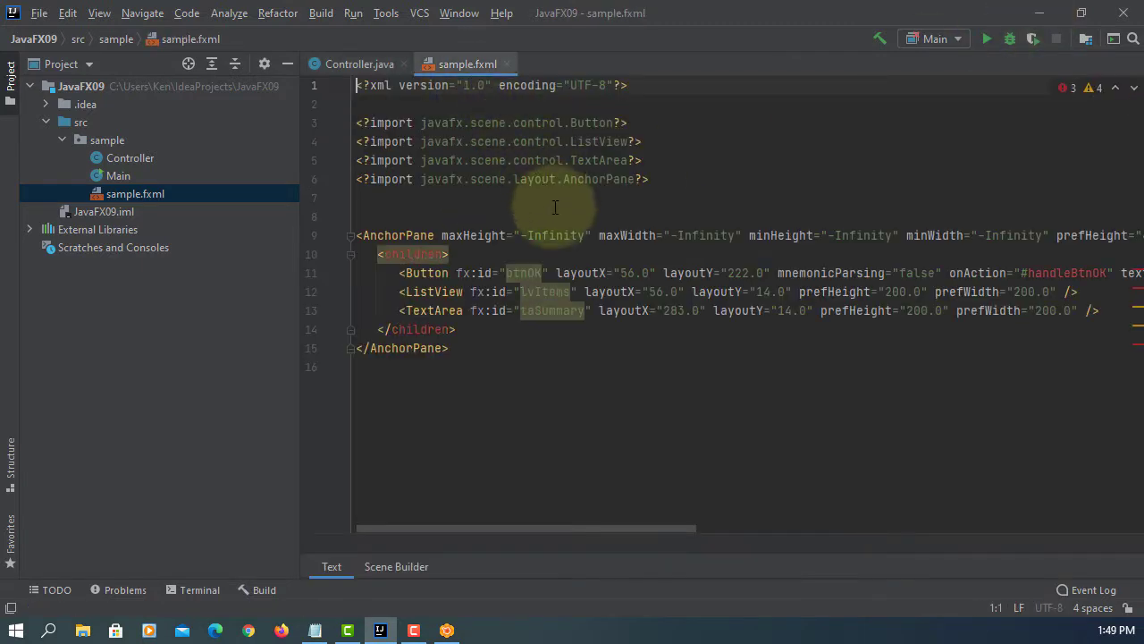
left_click(523, 273)
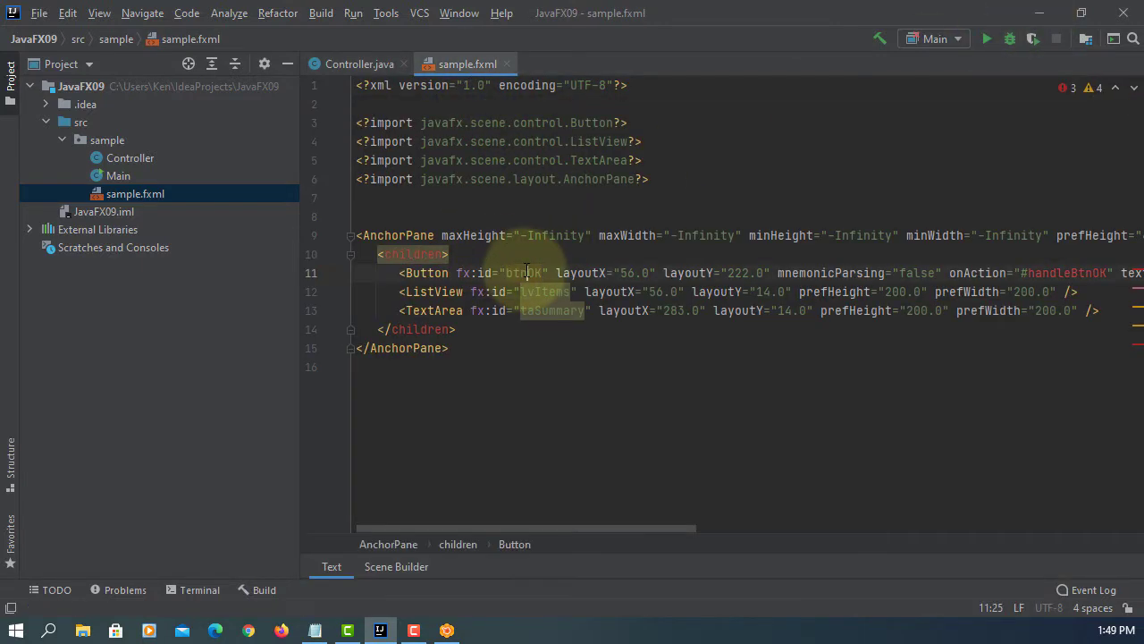
left_click(380, 271)
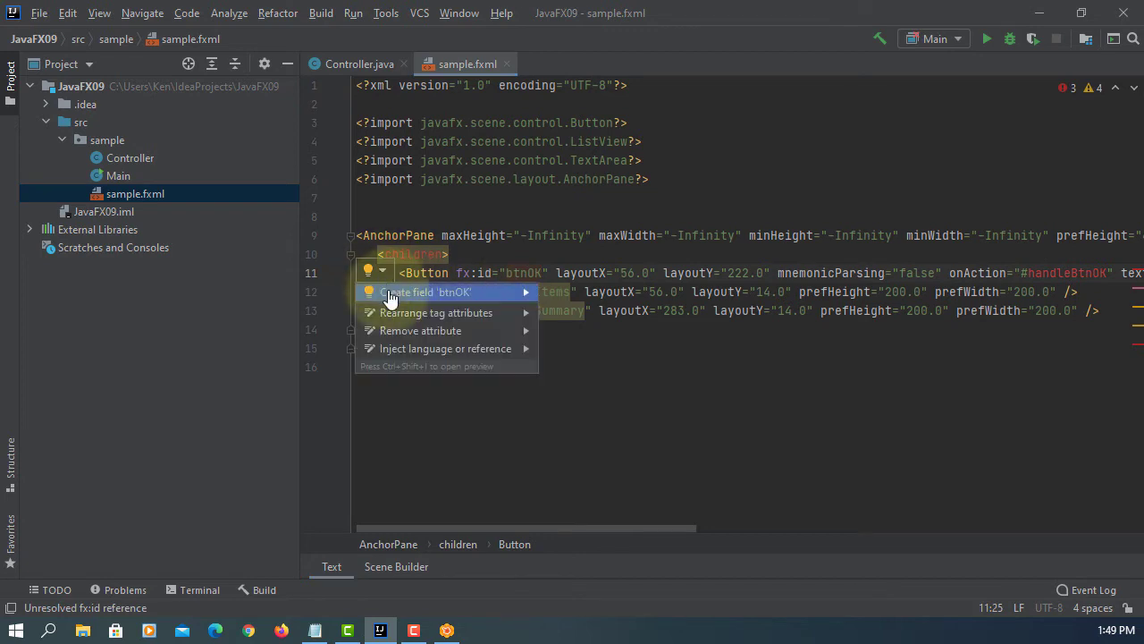
left_click(400, 291)
Step: Create the lvItems and taSummary fields in Controller from their fx:id quick fixes
left_click(465, 65)
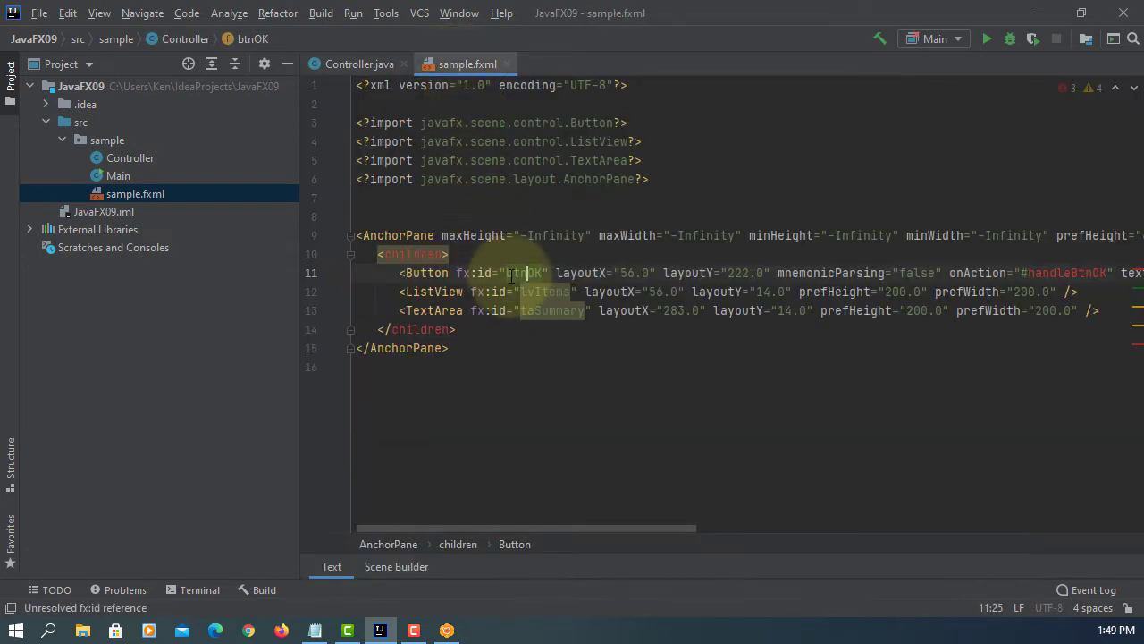
left_click(536, 292)
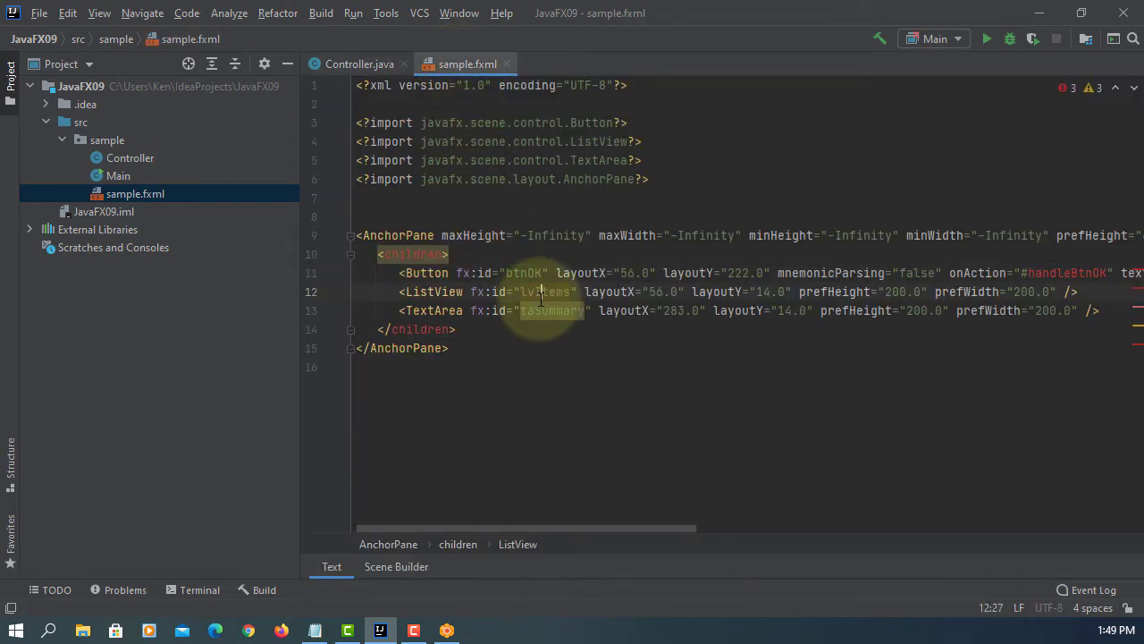
left_click(382, 284)
left_click(427, 310)
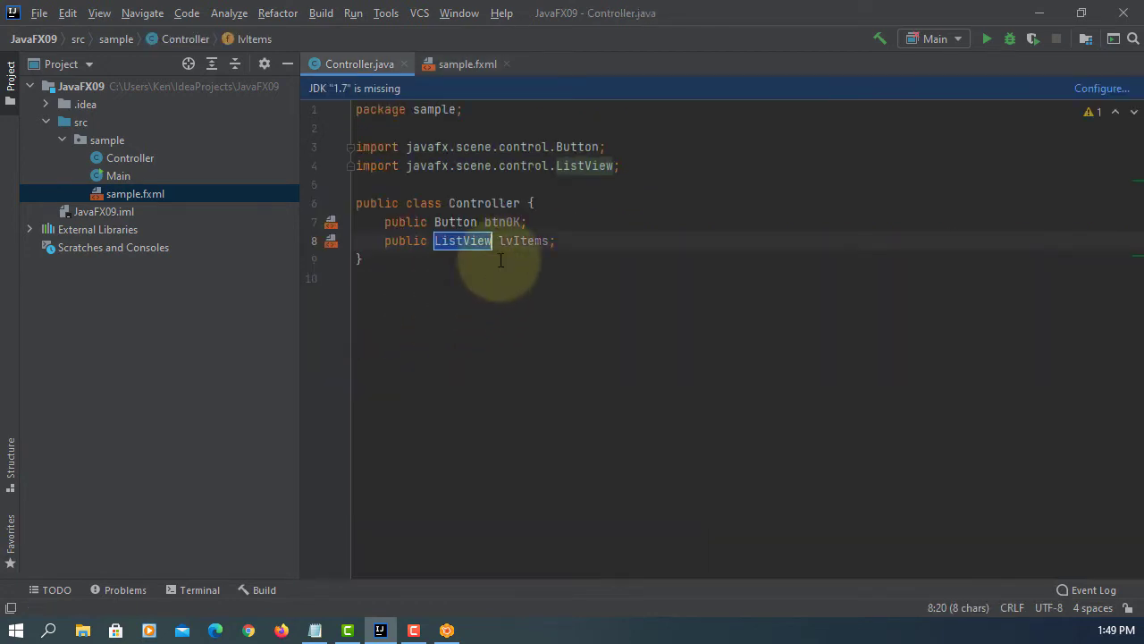
left_click(475, 68)
left_click(544, 310)
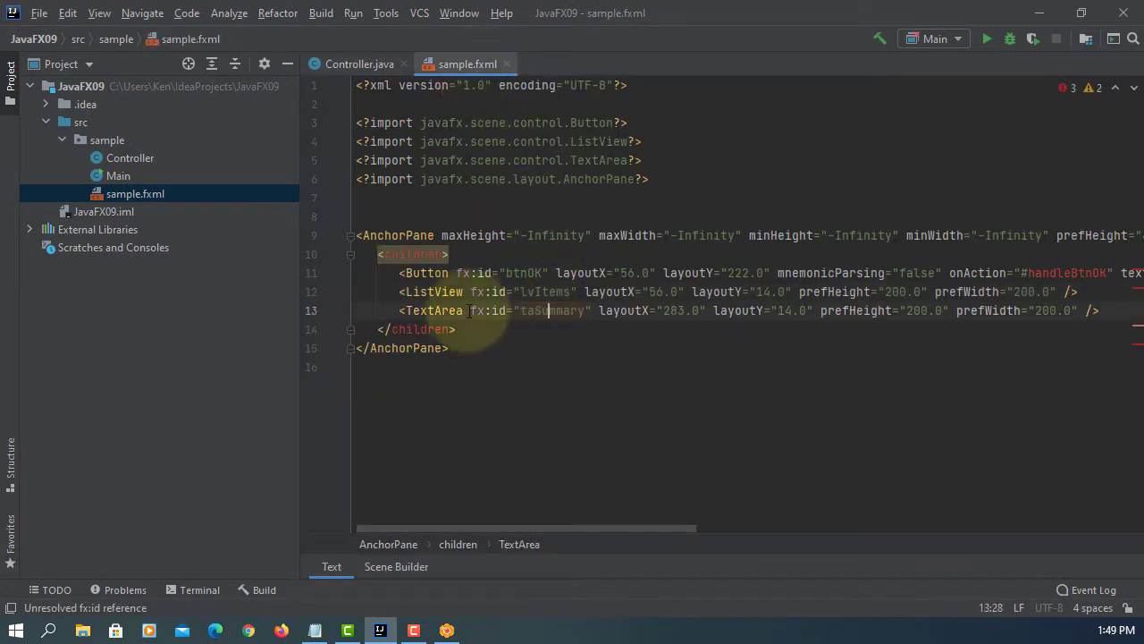
left_click(367, 310)
left_click(428, 329)
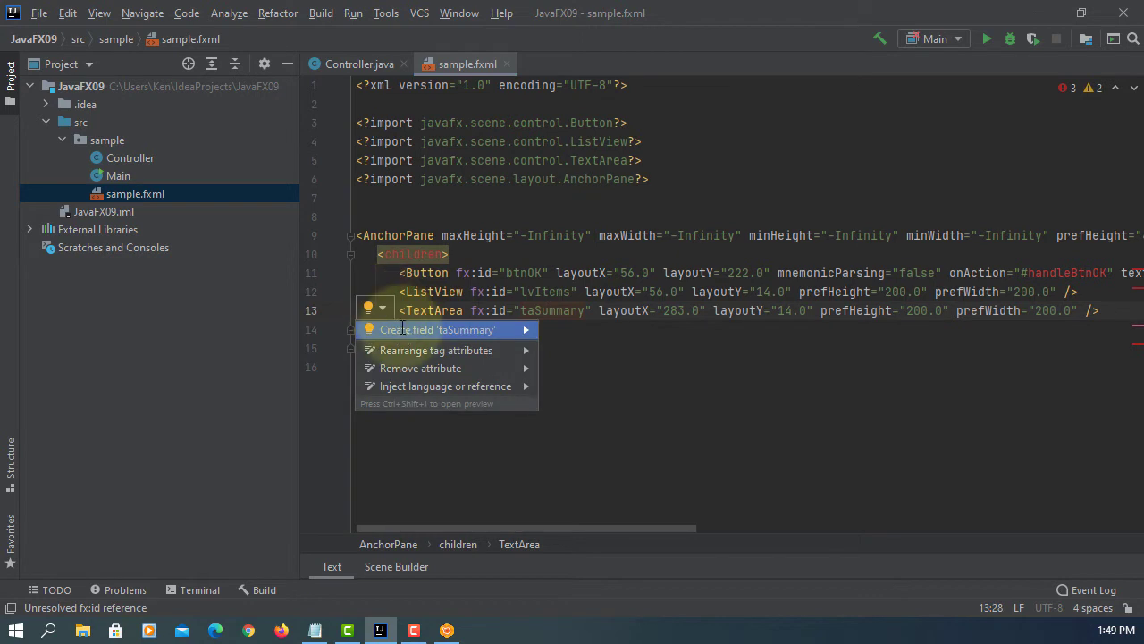
Step: Create the handleBtnOK method in Controller from the onAction quick fix and view Controller.java
left_click(467, 64)
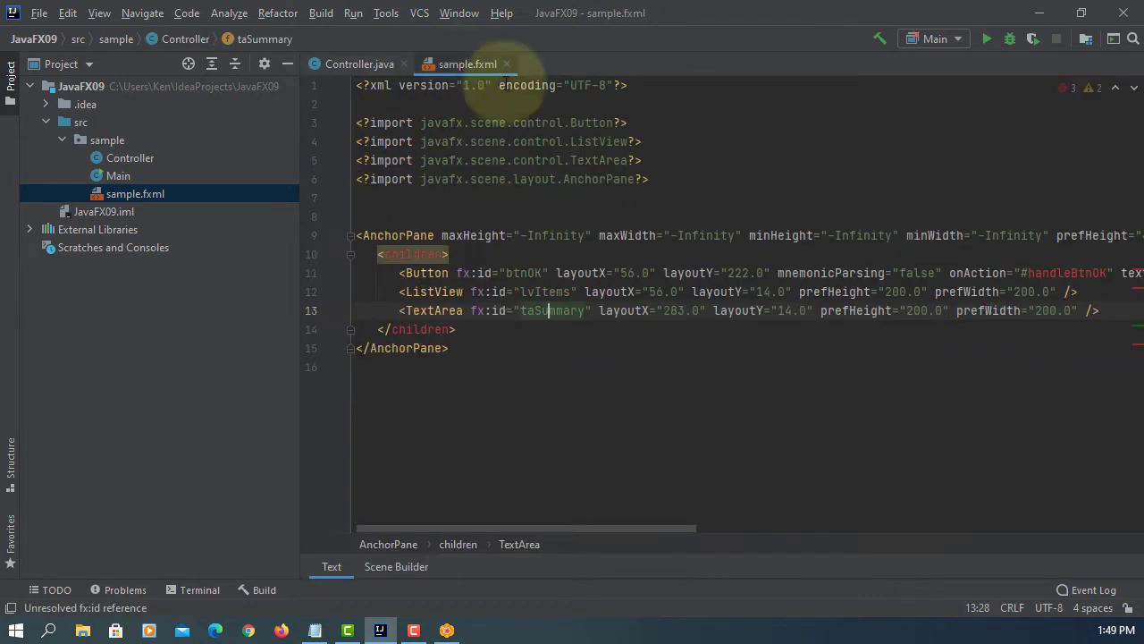
left_click(1066, 273)
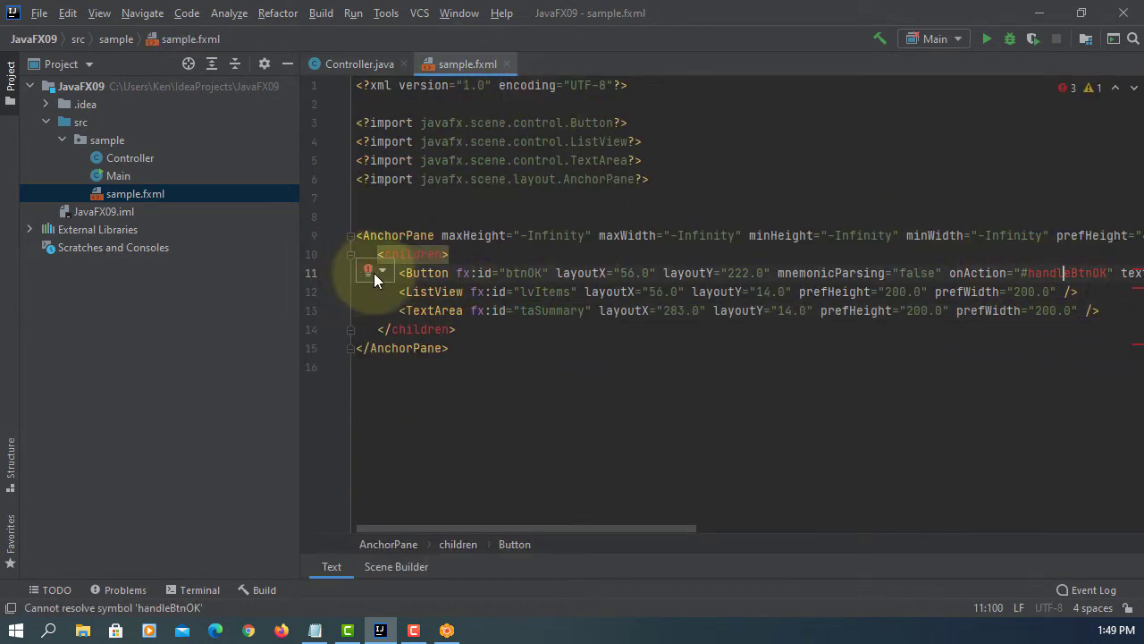
left_click(380, 272)
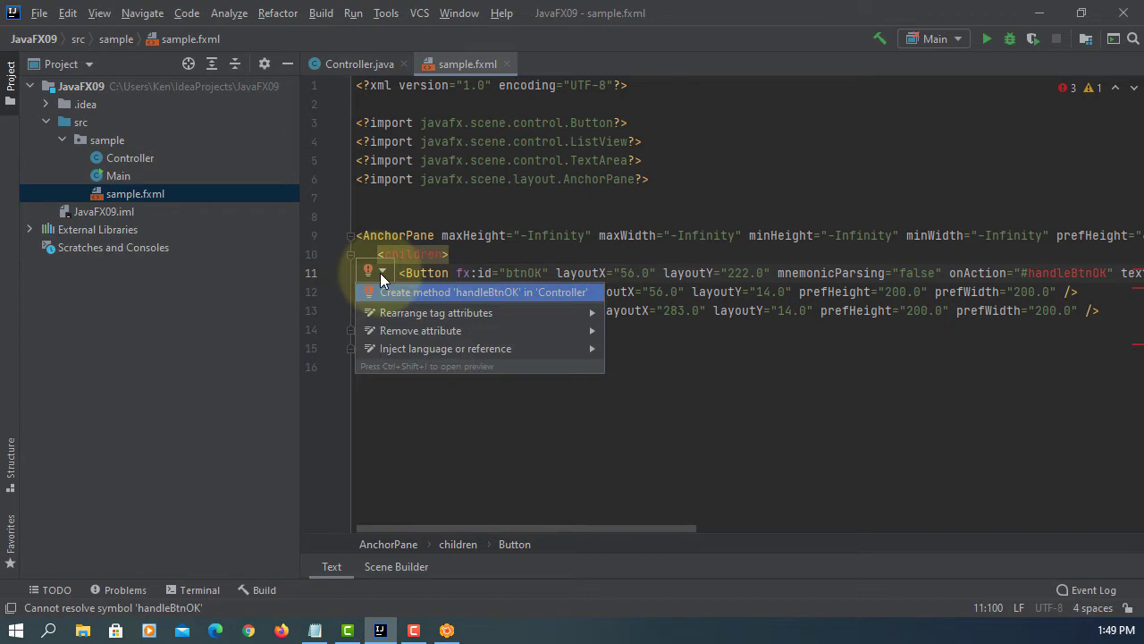
left_click(443, 295)
left_click(467, 63)
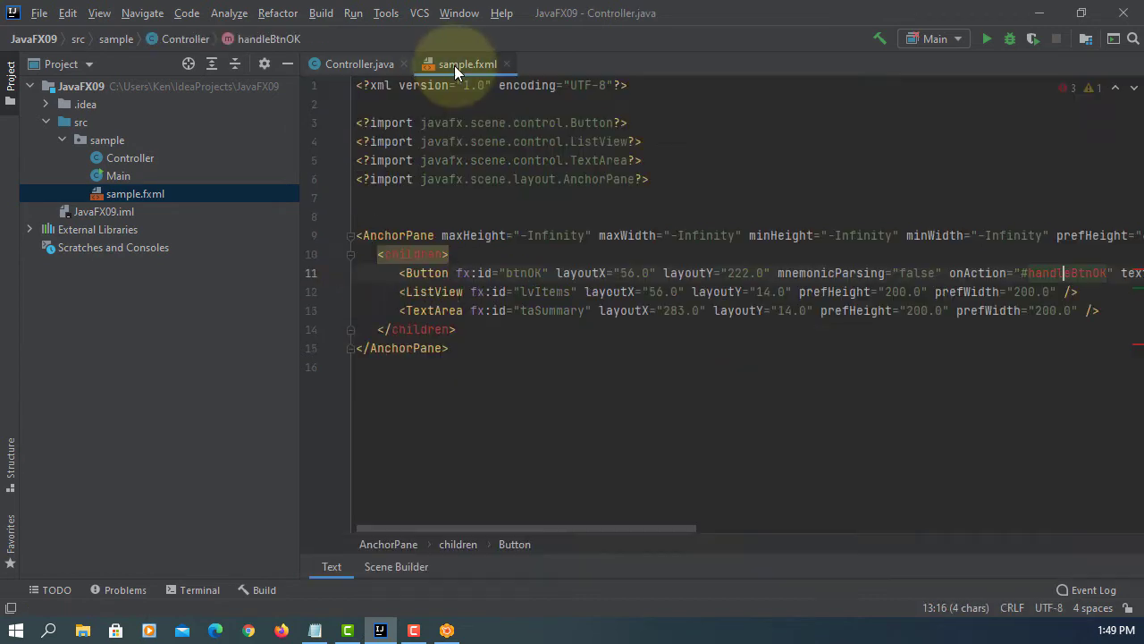
left_click_drag(626, 529, 1085, 529)
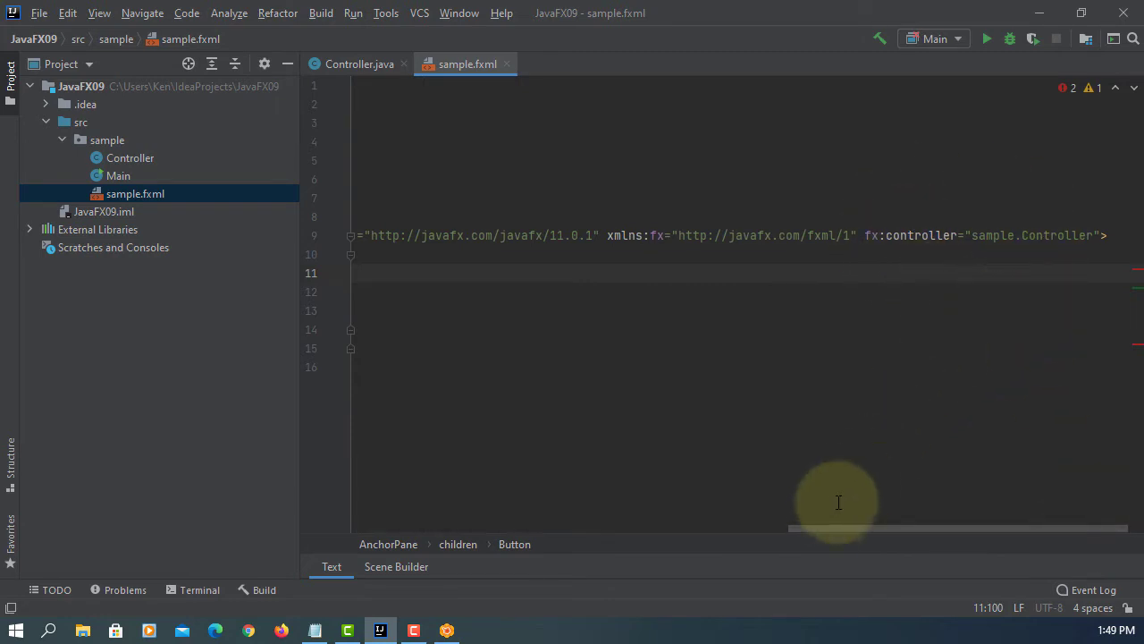
left_click_drag(828, 532, 330, 527)
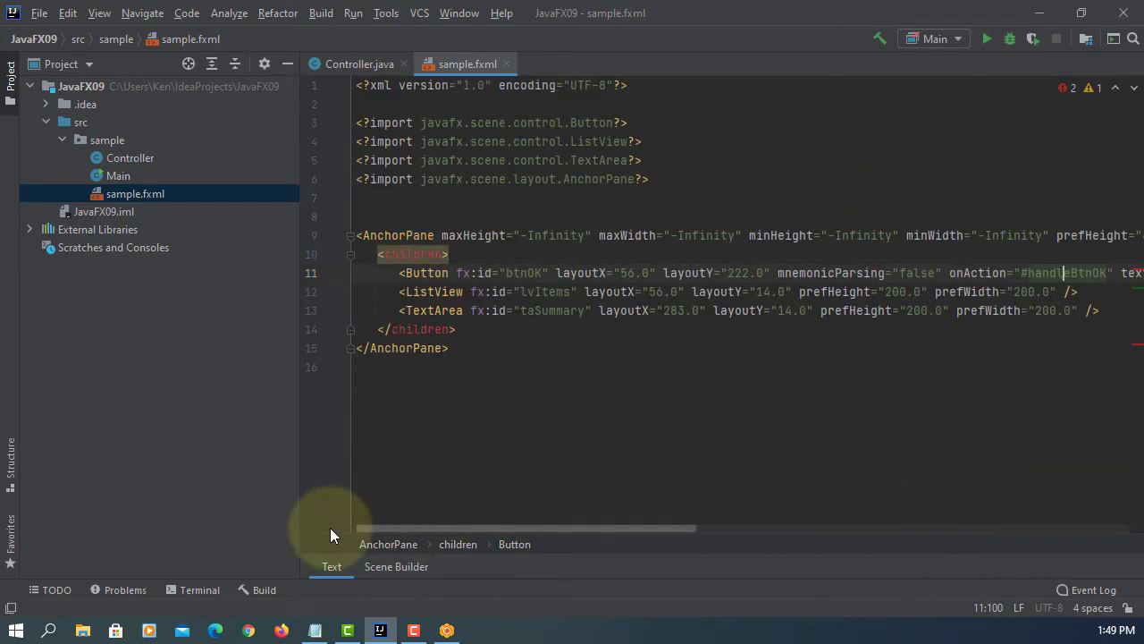
left_click(359, 64)
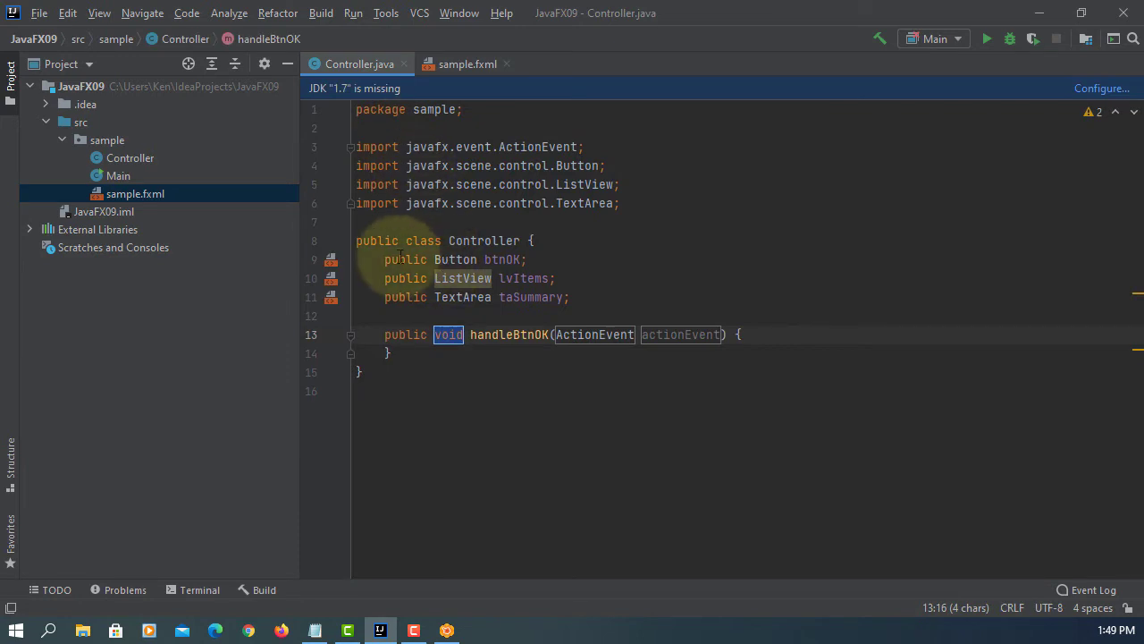
Step: Change the btnOK, lvItems and taSummary field modifiers from public to private
left_click(427, 259)
type("p")
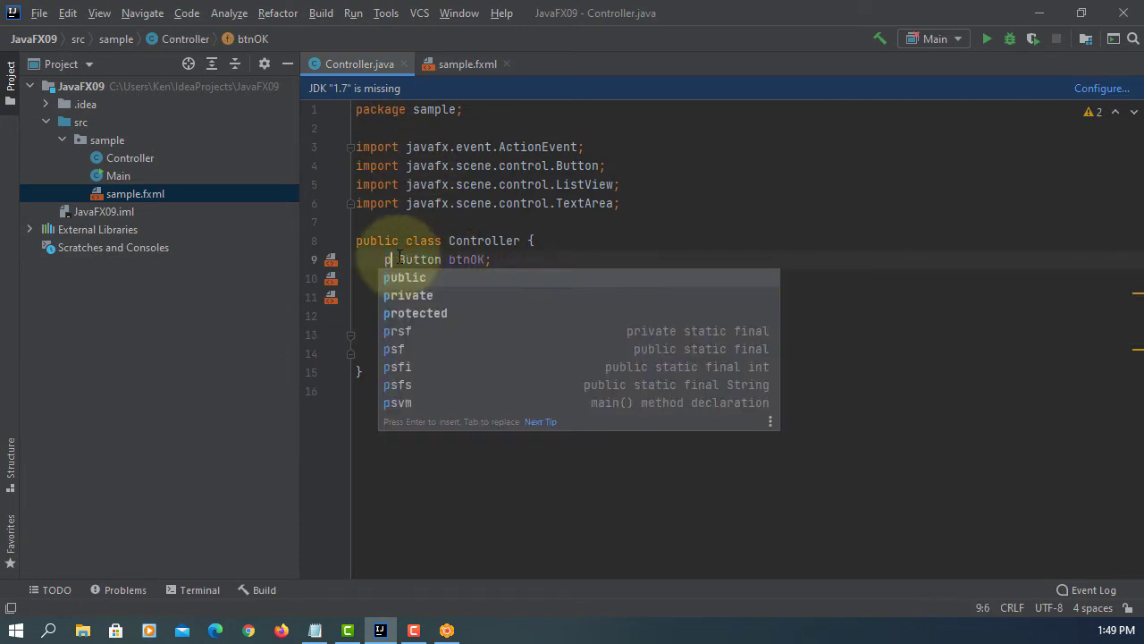
type("ri")
key("Tab")
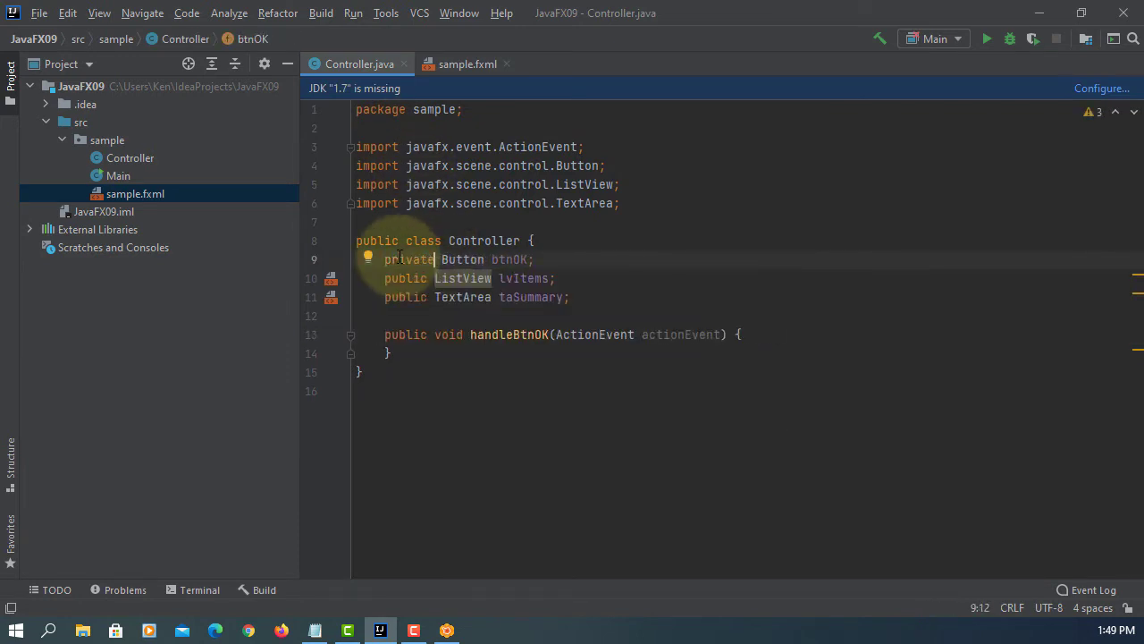
left_click(411, 240)
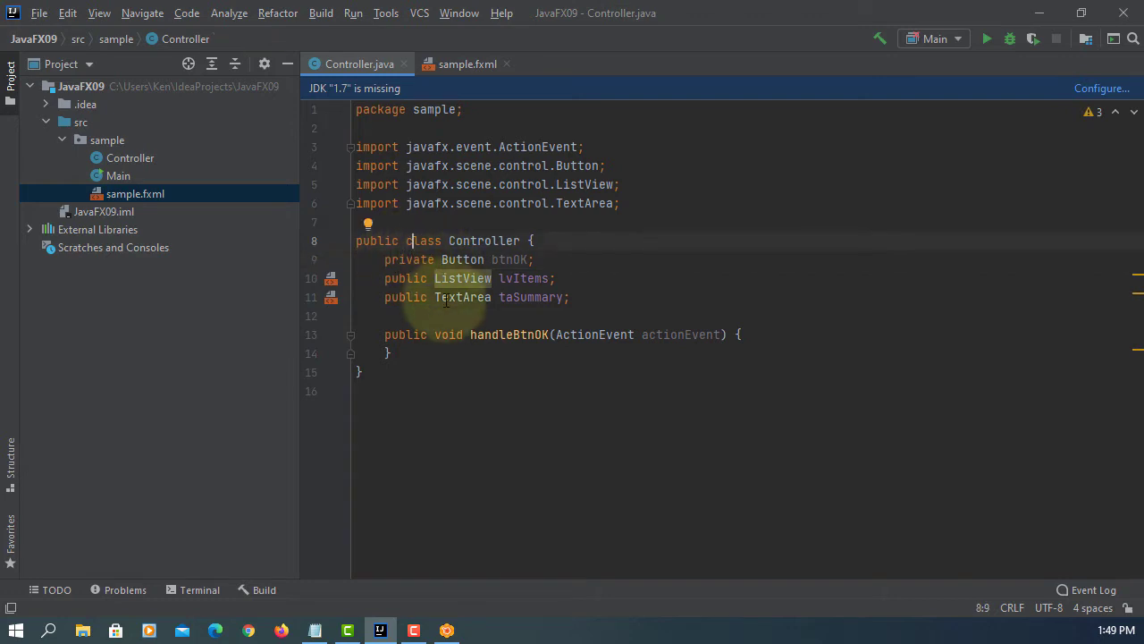
double_click(407, 278)
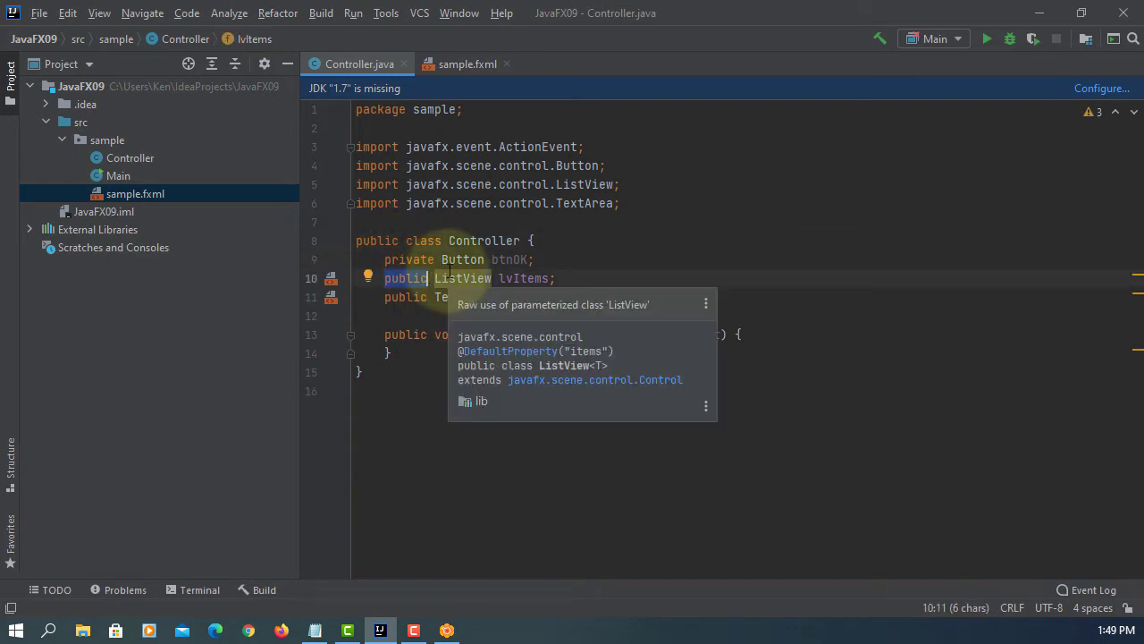
type("pr")
key("Tab")
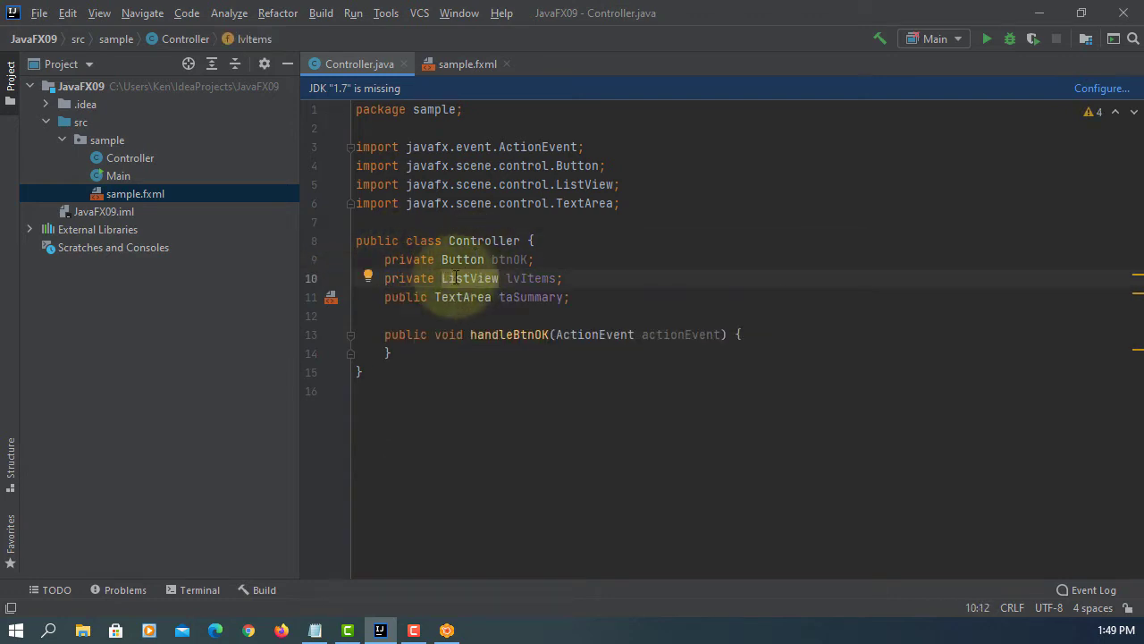
double_click(401, 297)
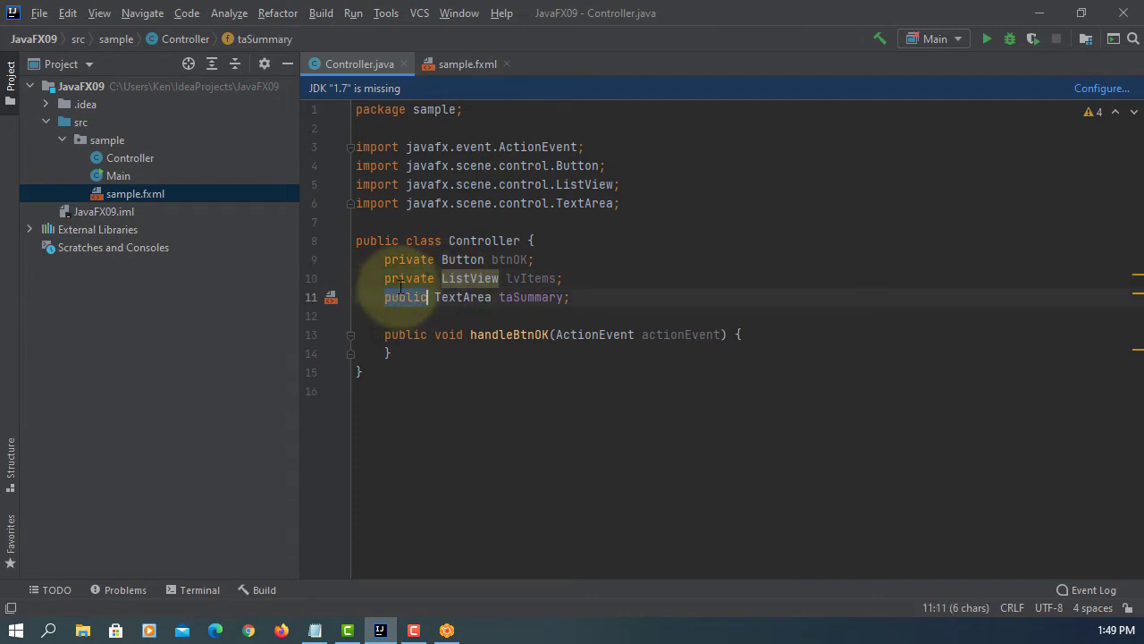
type("pri")
key("Tab")
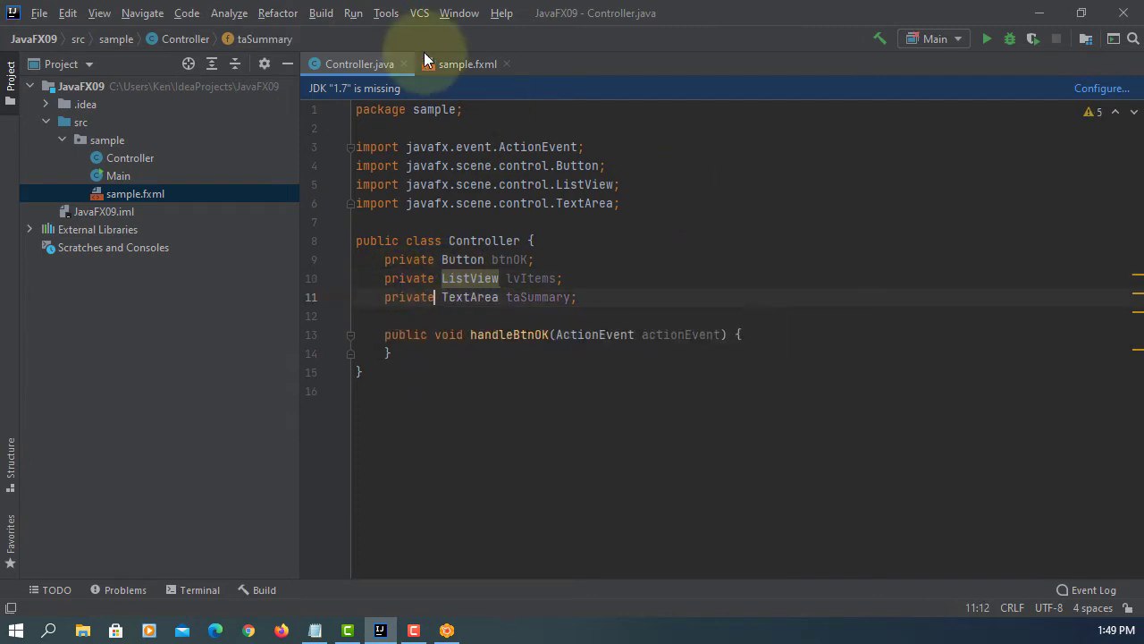
left_click(452, 71)
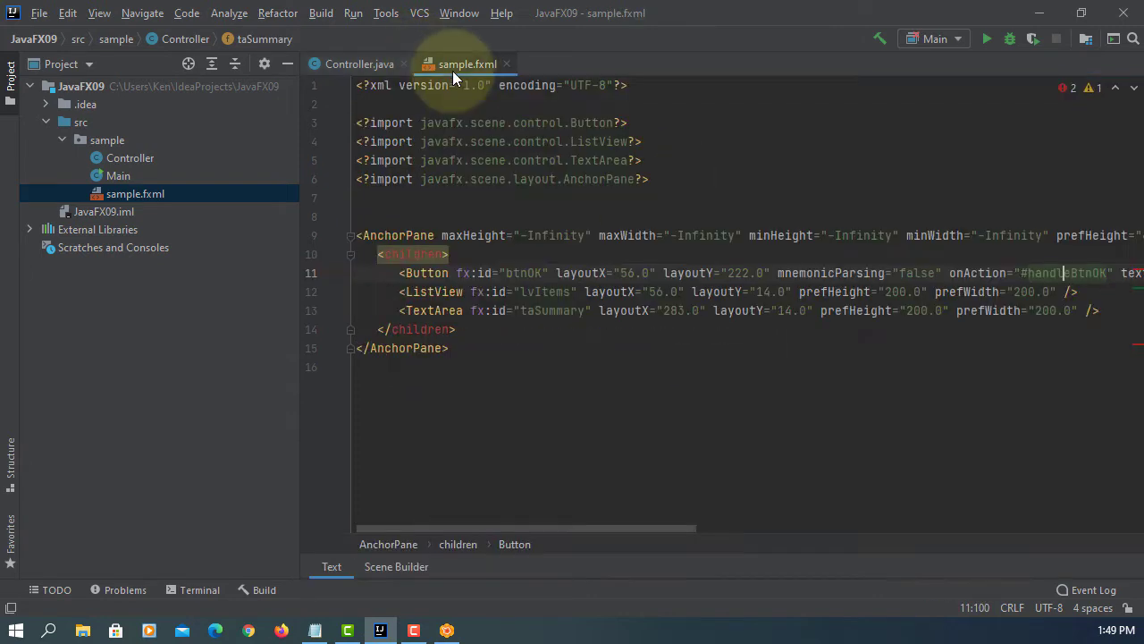
left_click(536, 273)
left_click(370, 271)
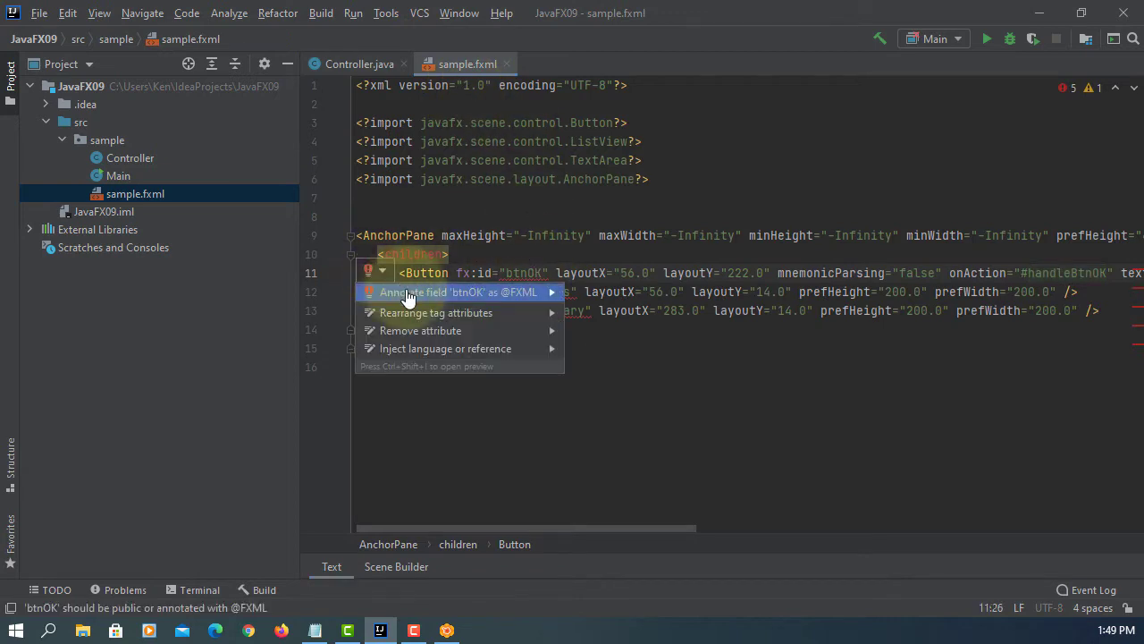
key("Escape")
left_click(540, 293)
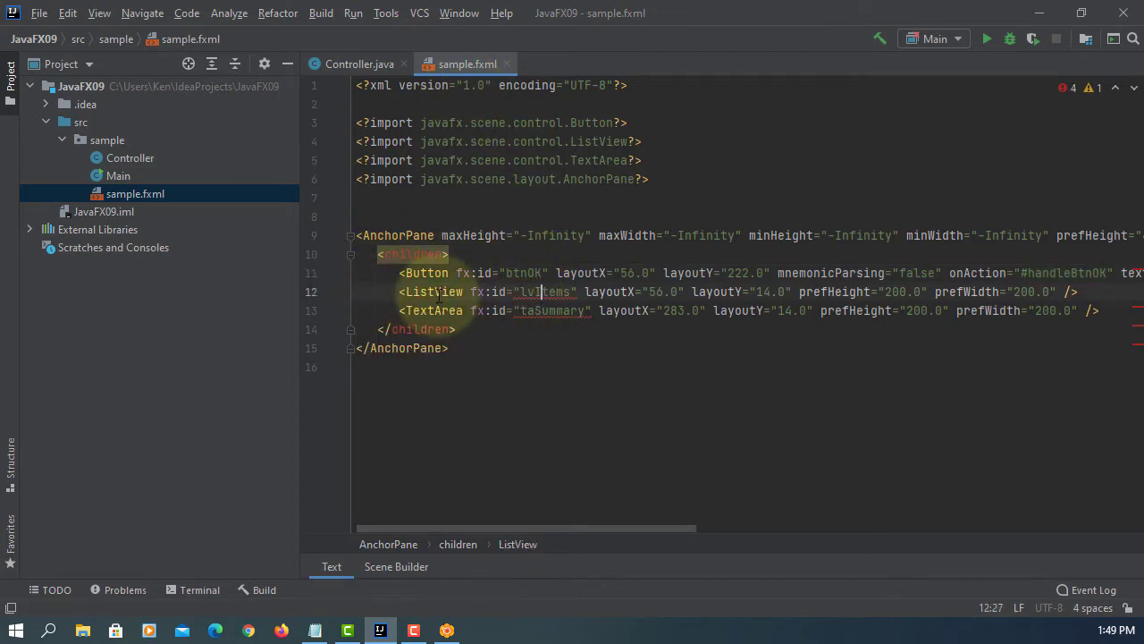
left_click(386, 285)
key("Escape")
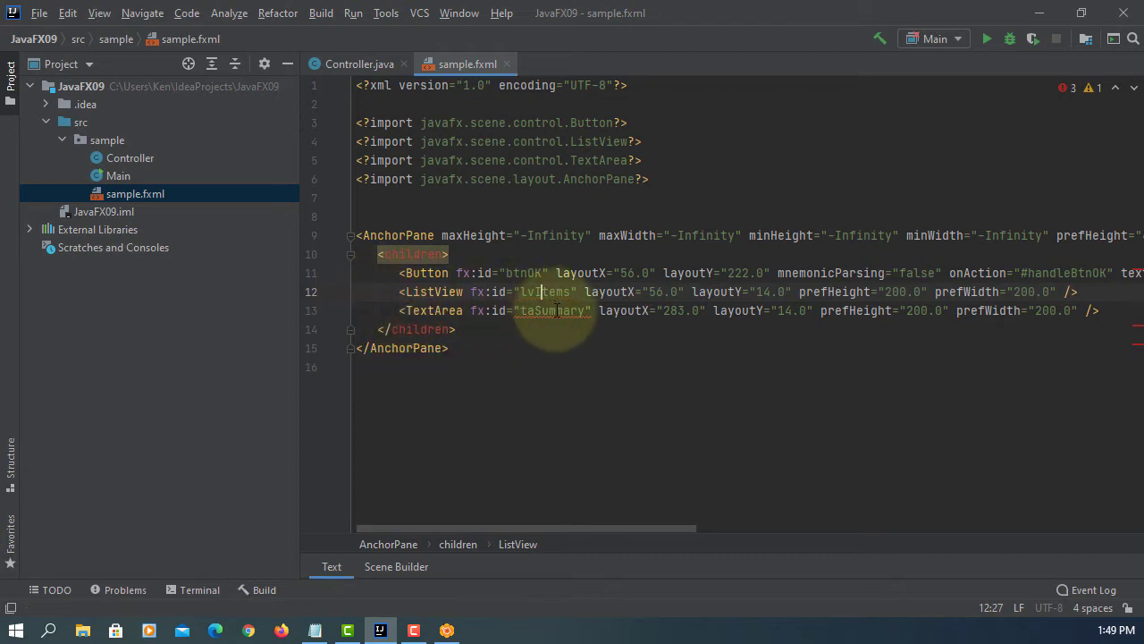
left_click(556, 310)
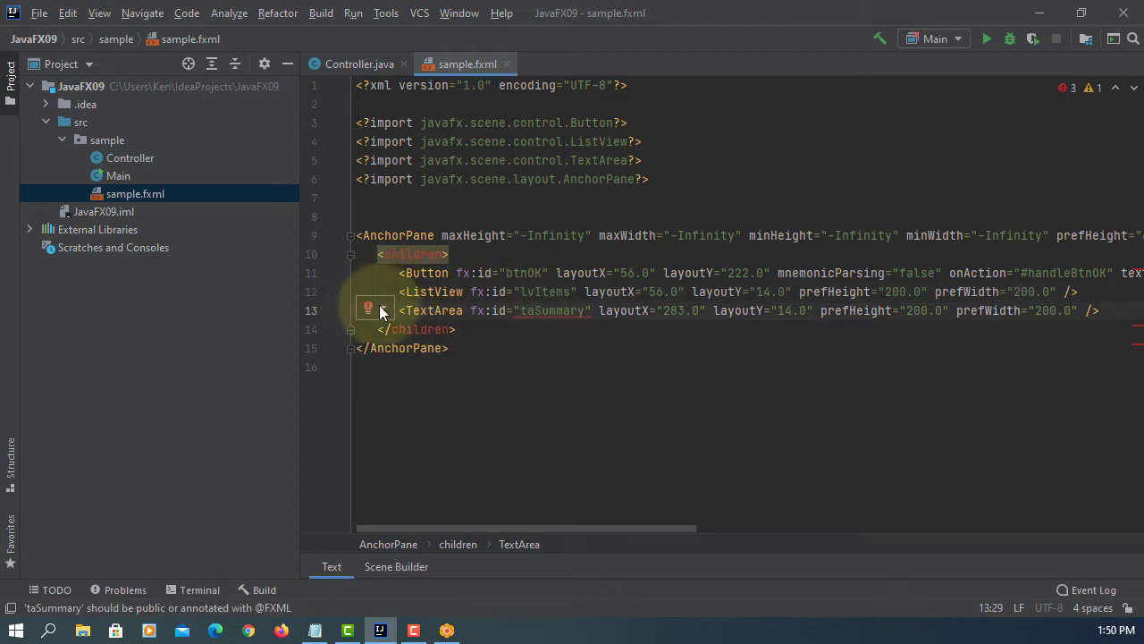
left_click(368, 310)
key("Escape")
left_click(360, 64)
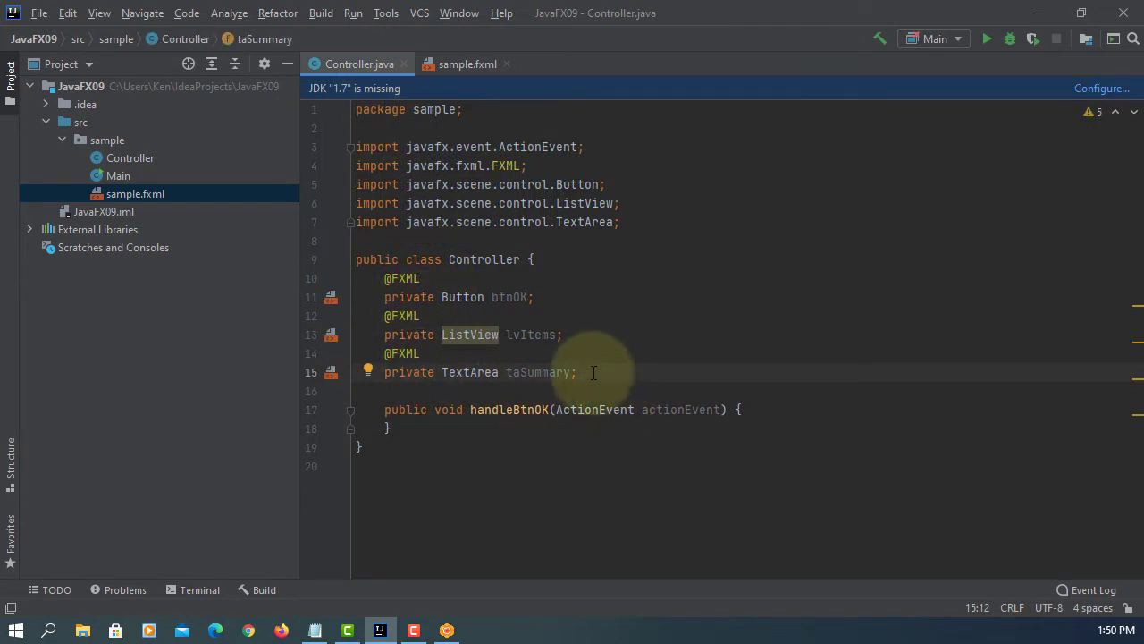
Step: Make Controller implement Initializable and generate the initialize method stub
left_click(542, 260)
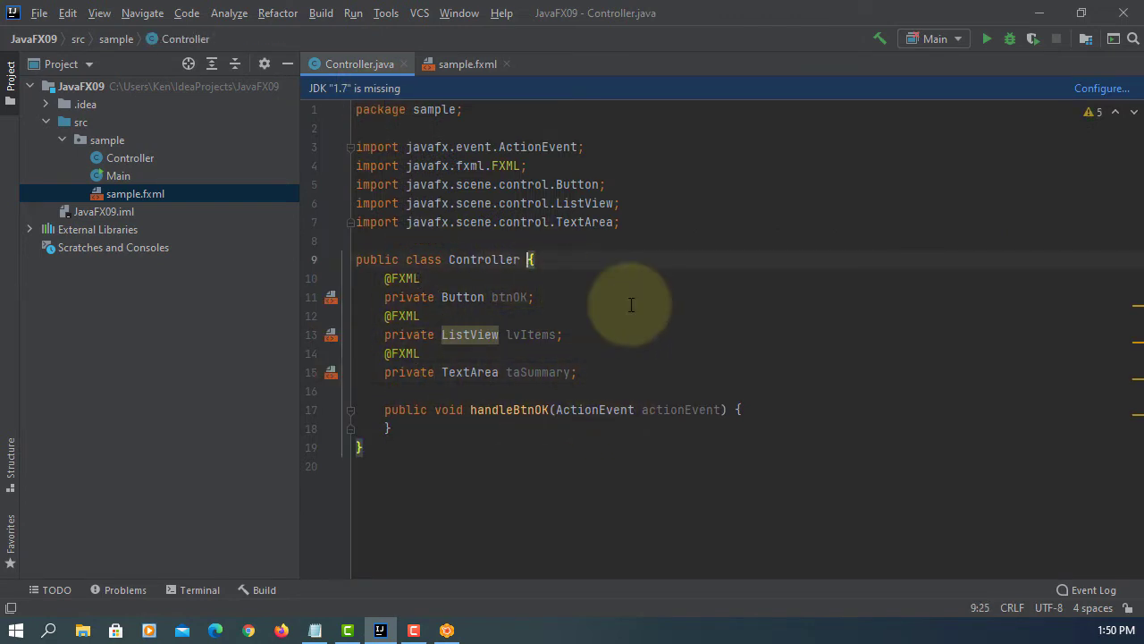
type("im")
key("Tab")
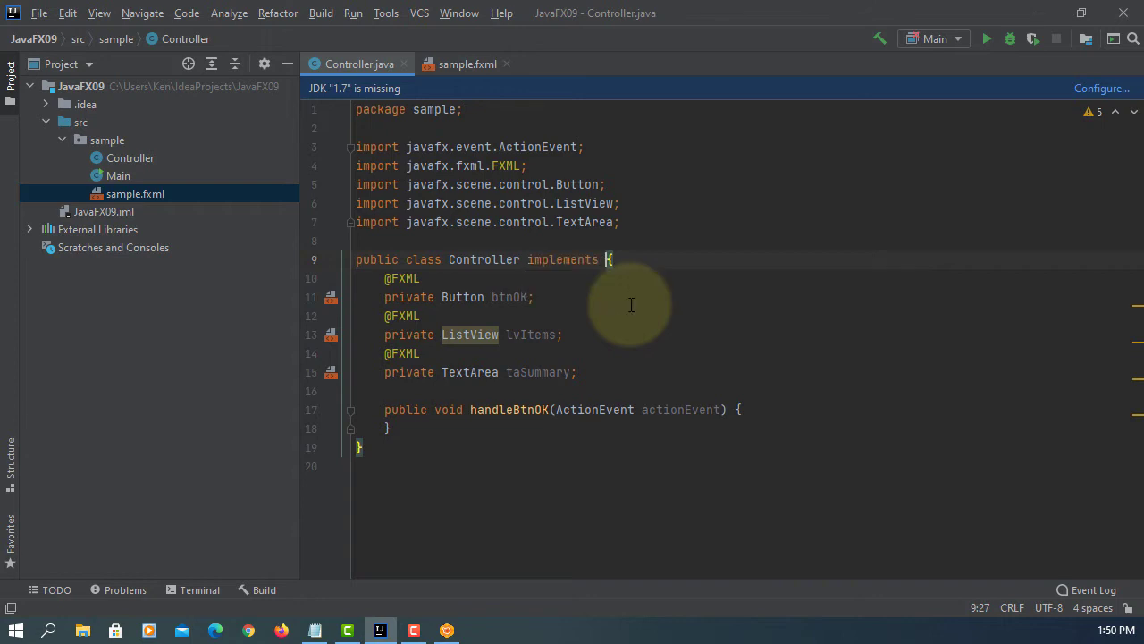
type("In")
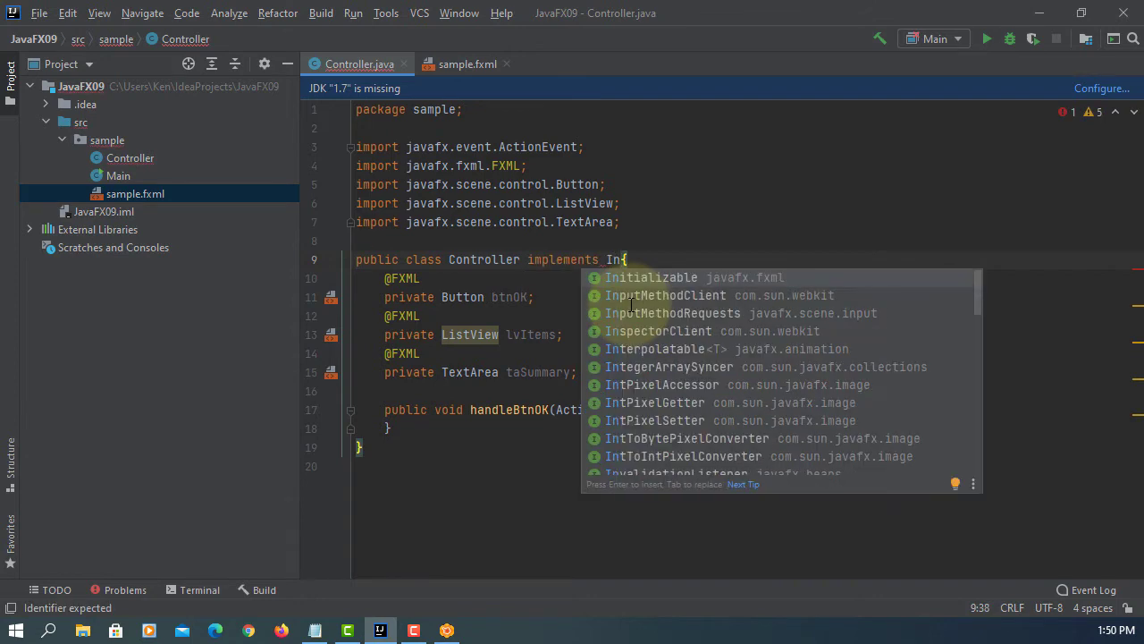
key("Return")
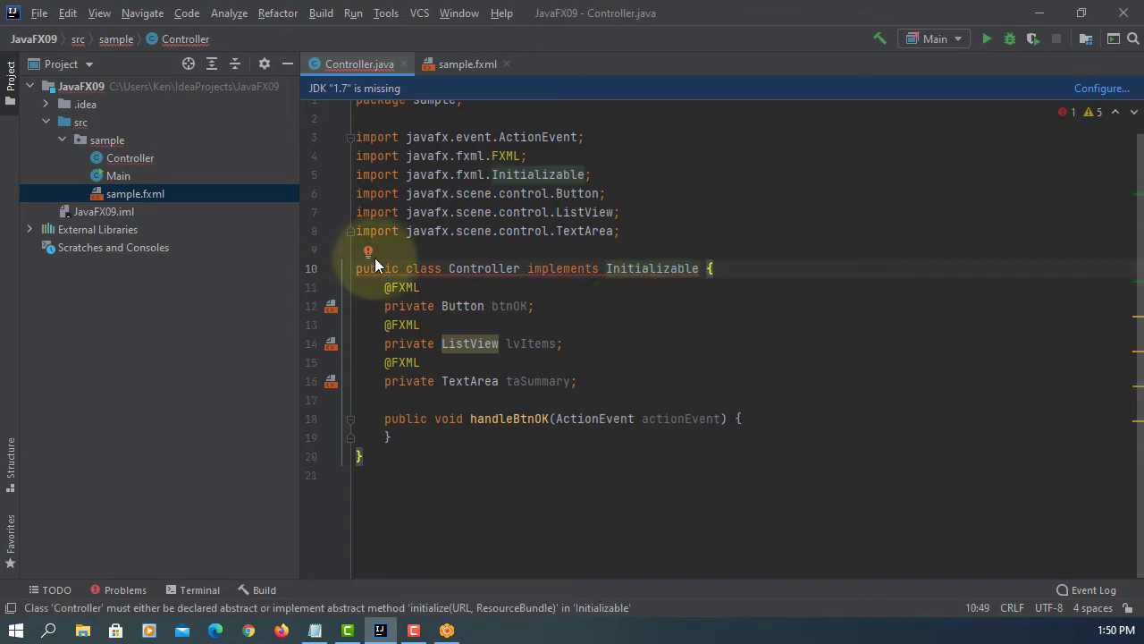
left_click(367, 251)
left_click(406, 285)
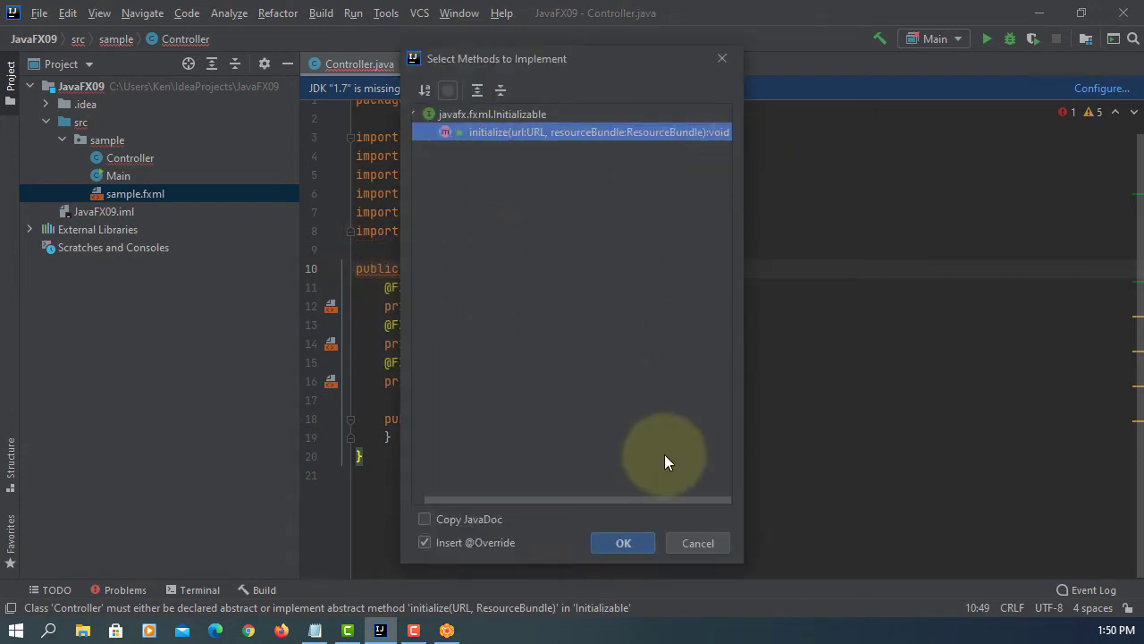
left_click(624, 540)
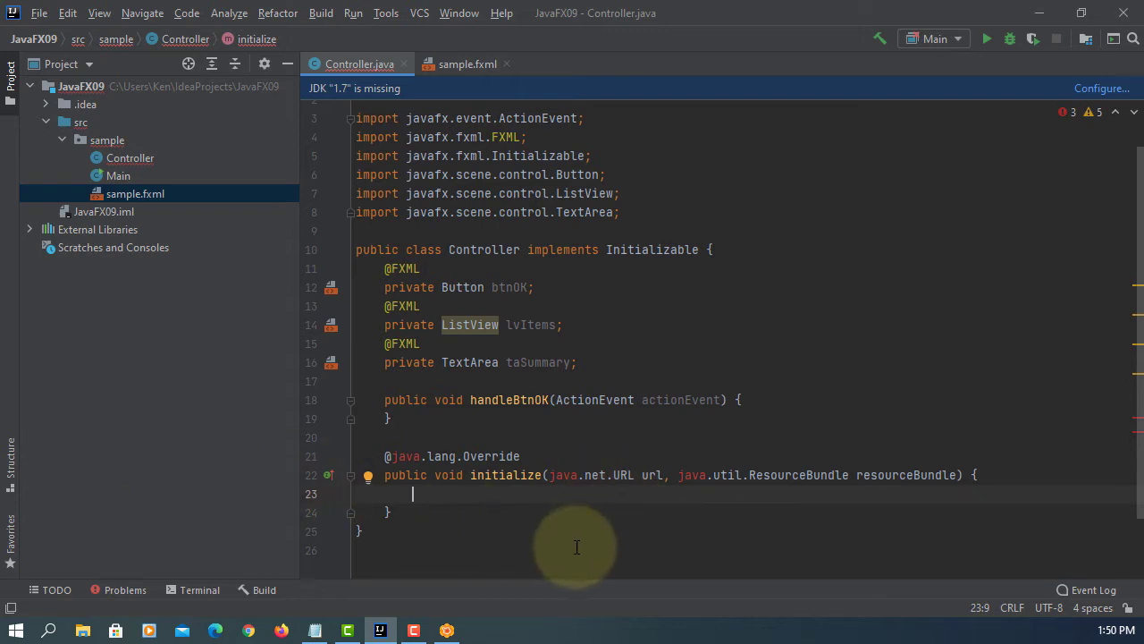
type("//")
type("Append the spe")
type("cific itms")
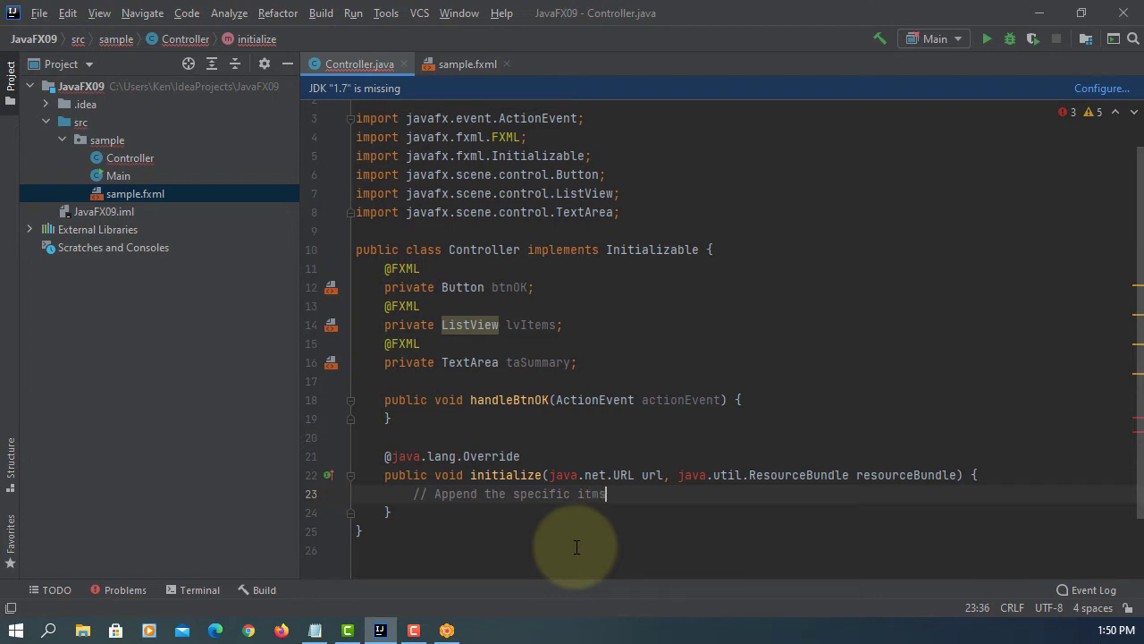
type(" to the end of this ")
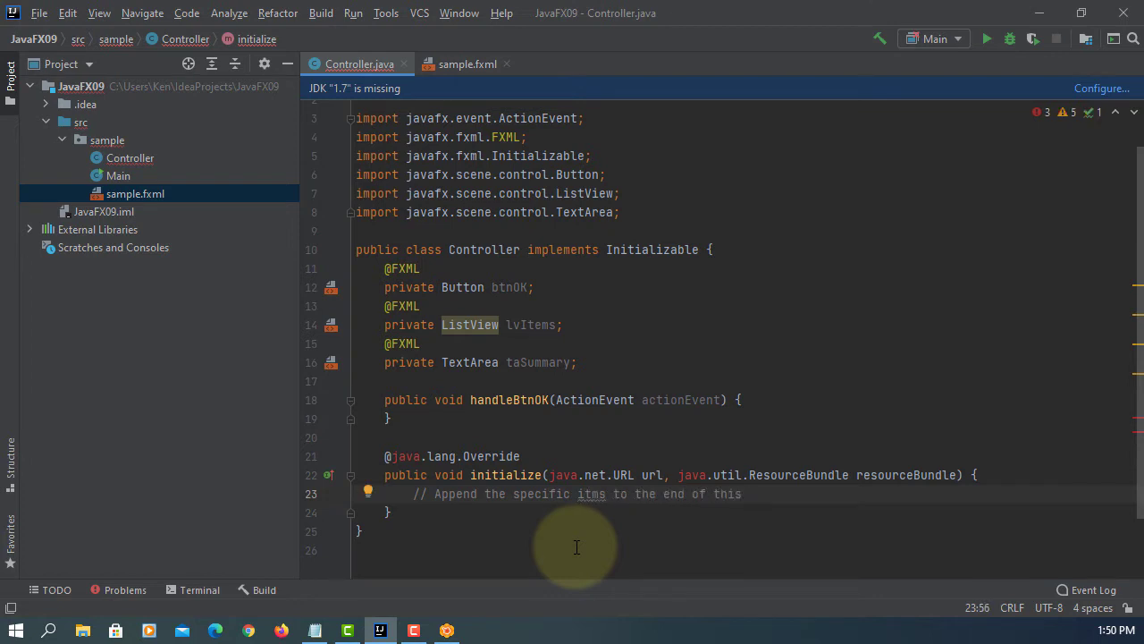
type("lvItems")
type("list")
Step: Write lvItems.getItems().add("Item 4"); in initialize below the comment
key("Return")
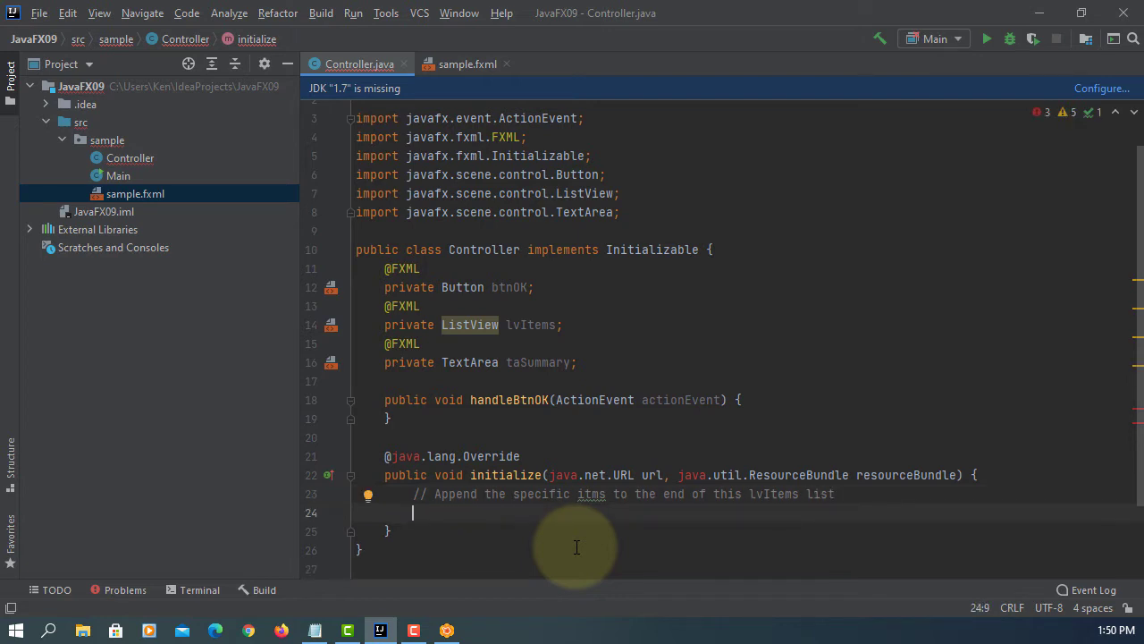
type("lvI")
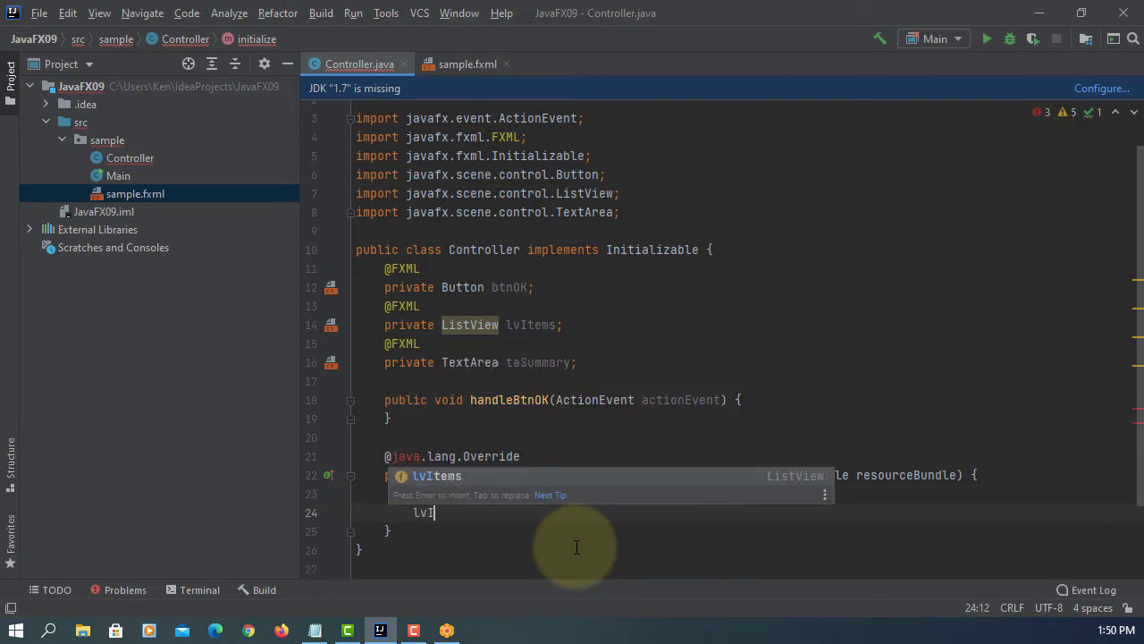
type("tems")
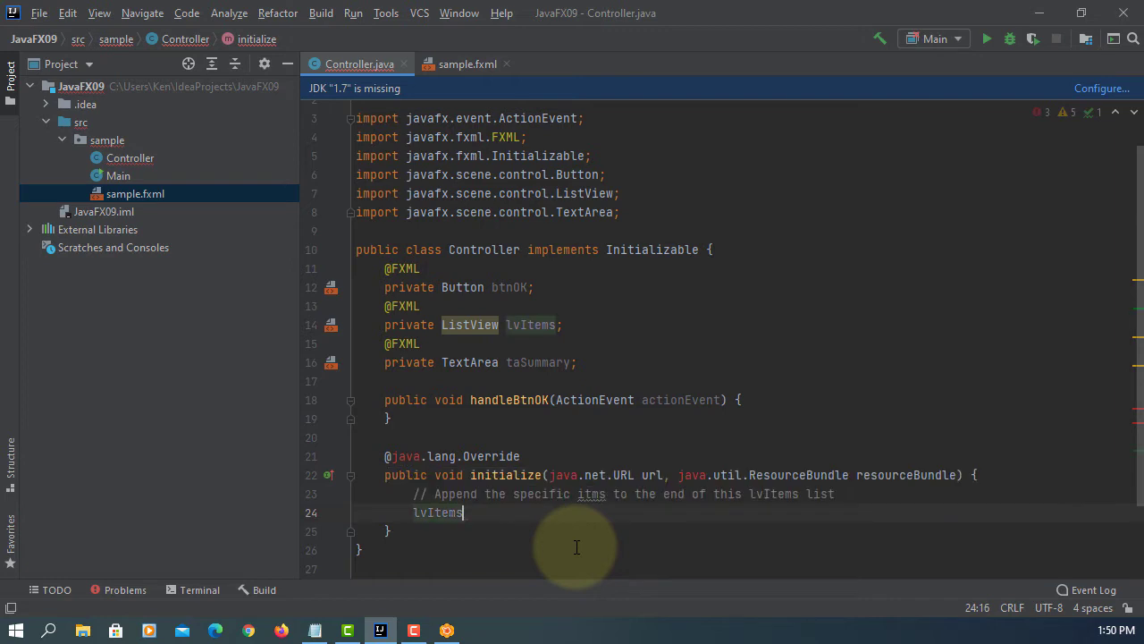
type(".get")
key("Return")
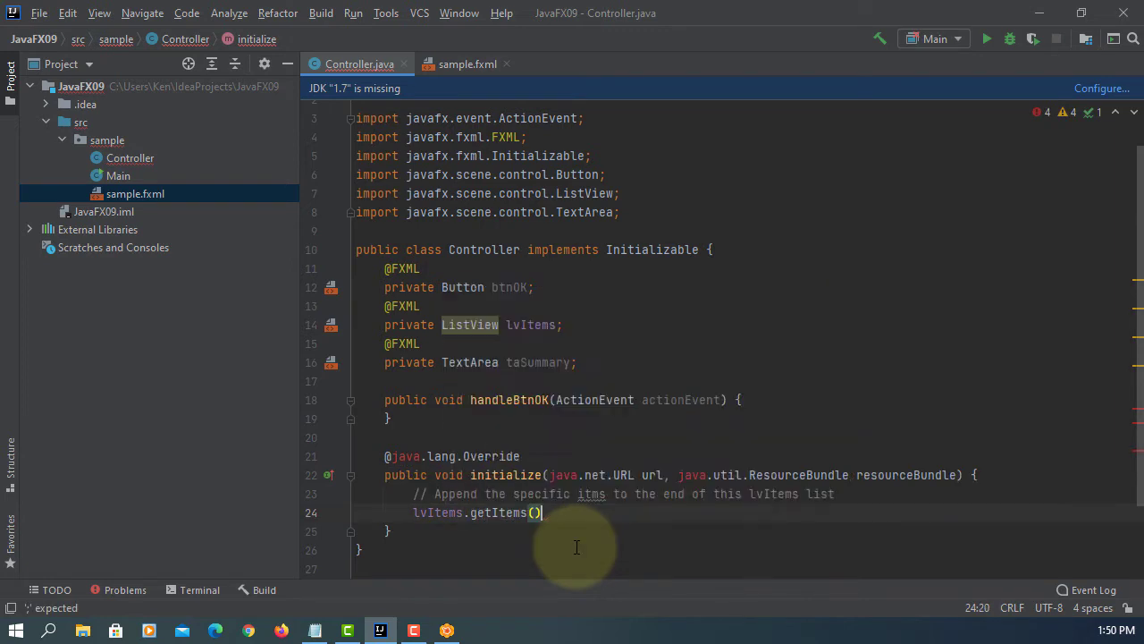
type(".add")
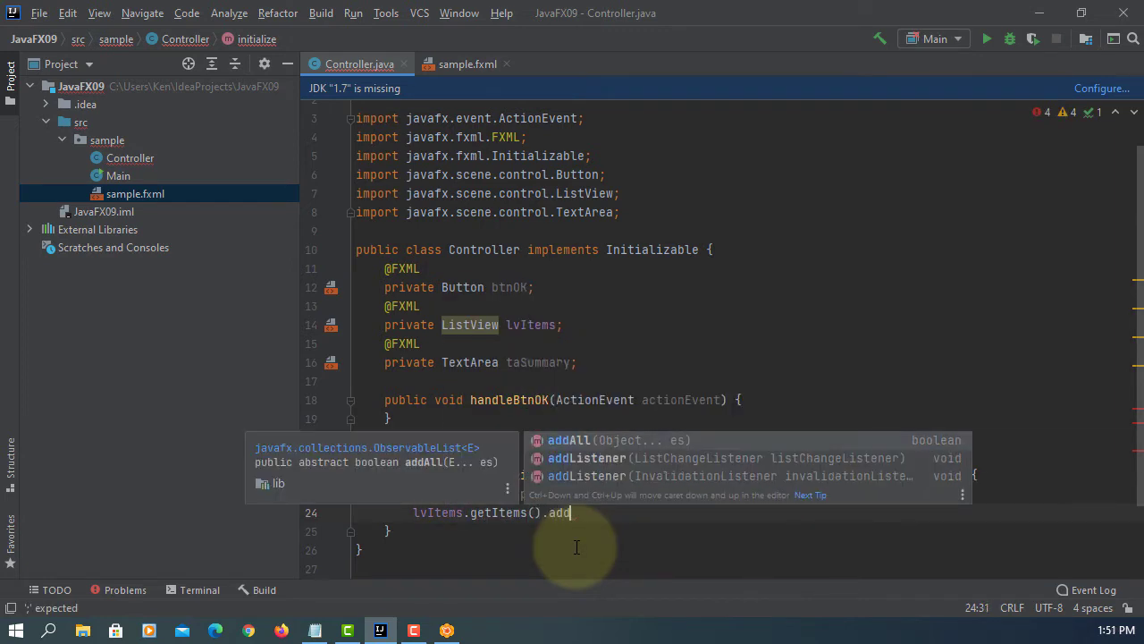
type("(")
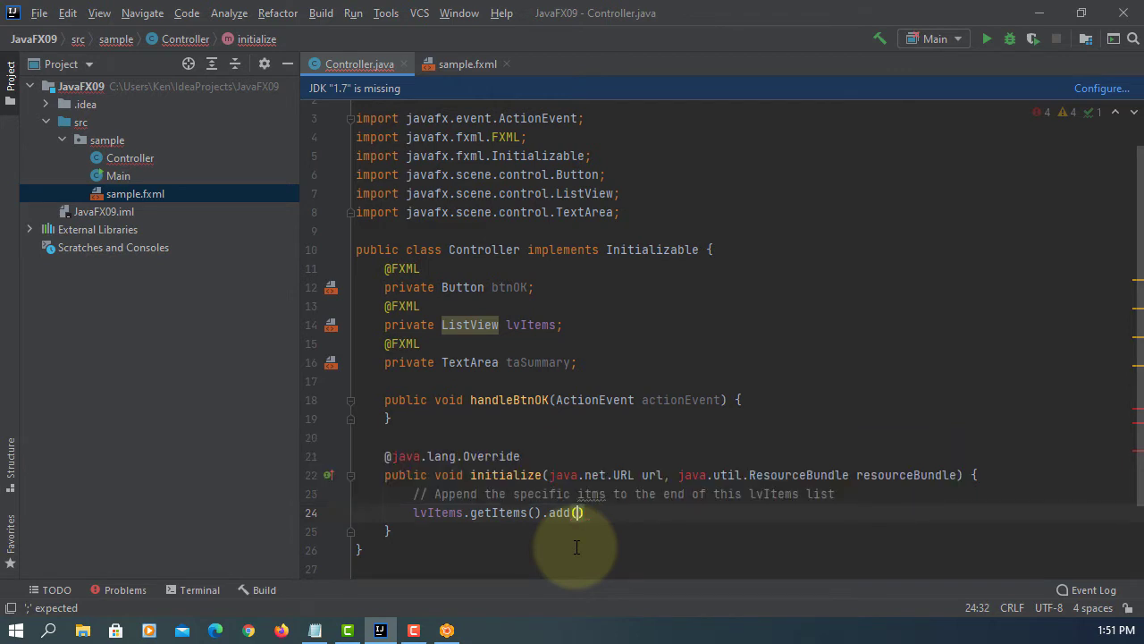
type("\"Item ")
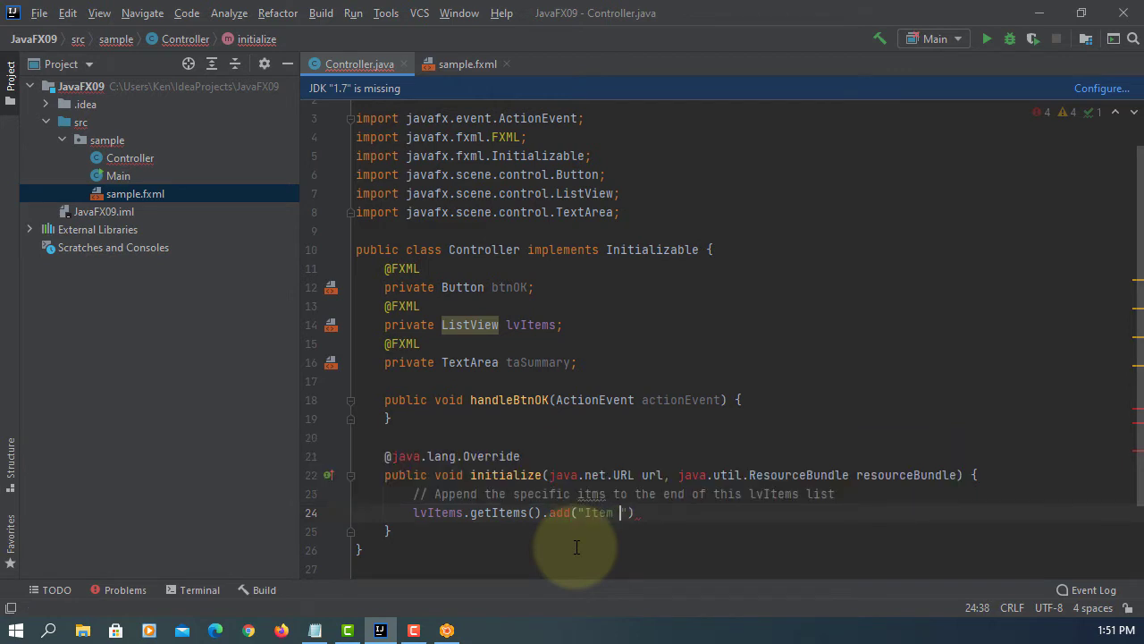
type("4")
key("End")
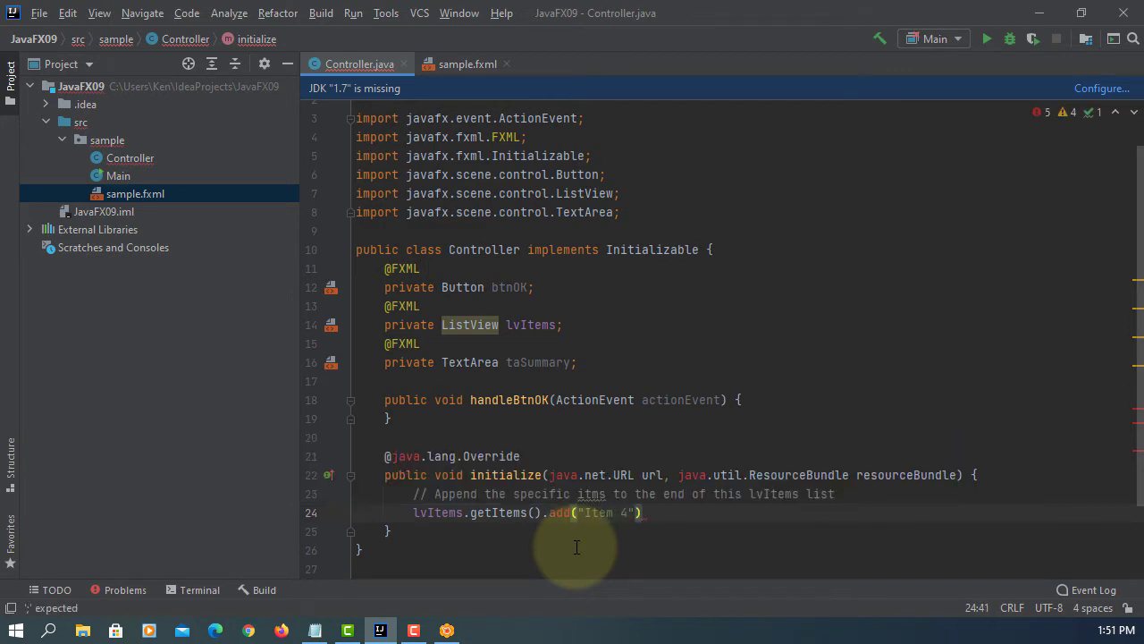
type(";")
Step: Duplicate the statement twice and change the copies to add Item 5 and Item 6
key("shift+Home")
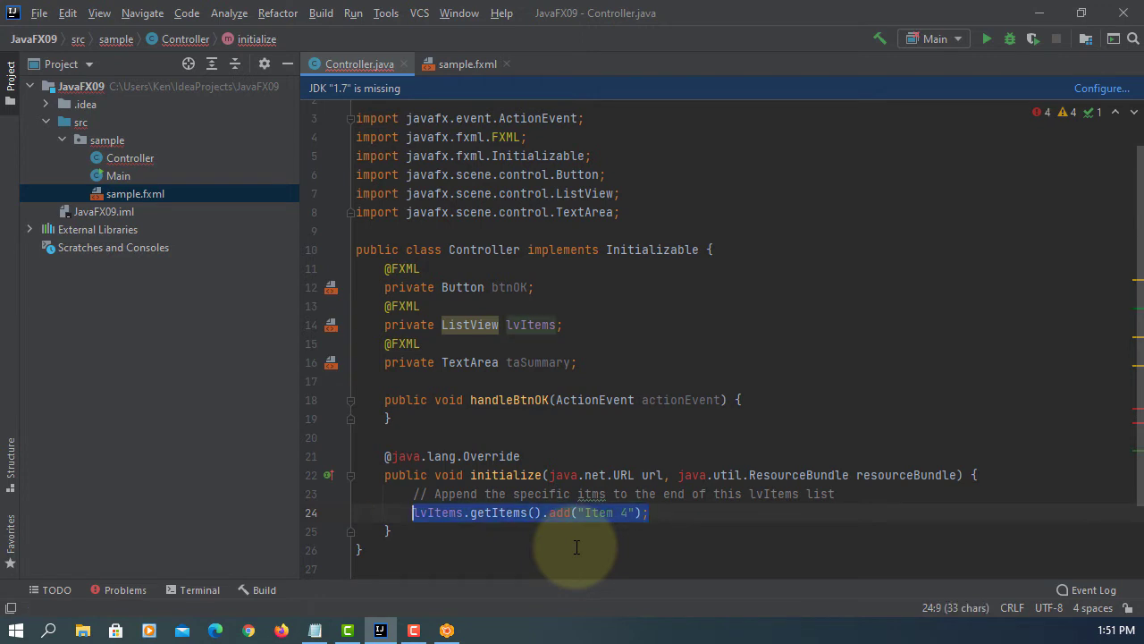
key("ctrl+c")
key("End")
key("Return")
key("ctrl+v")
key("Return")
key("ctrl+v")
key("Up")
key("Left")
key("Left")
key("Left")
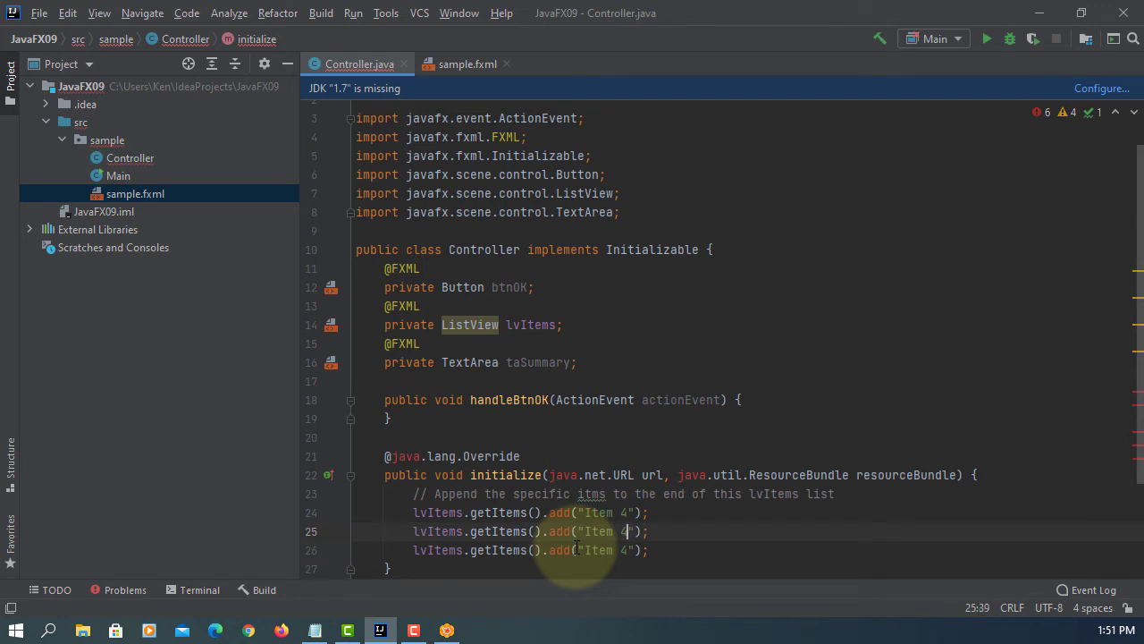
type("5")
key("Down")
key("BackSpace")
type("6")
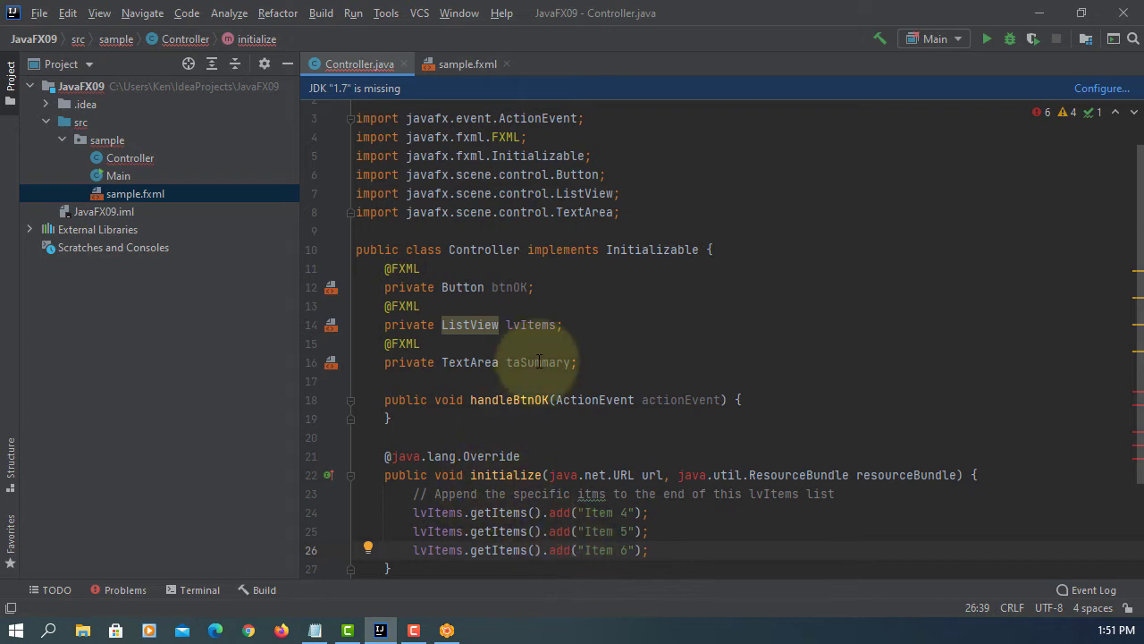
scroll(542, 356, "down", 2)
Step: Paste another copy as addAll with arguments "Item 7", "Item 8", "Item 9", "Item 10"
left_click(676, 437)
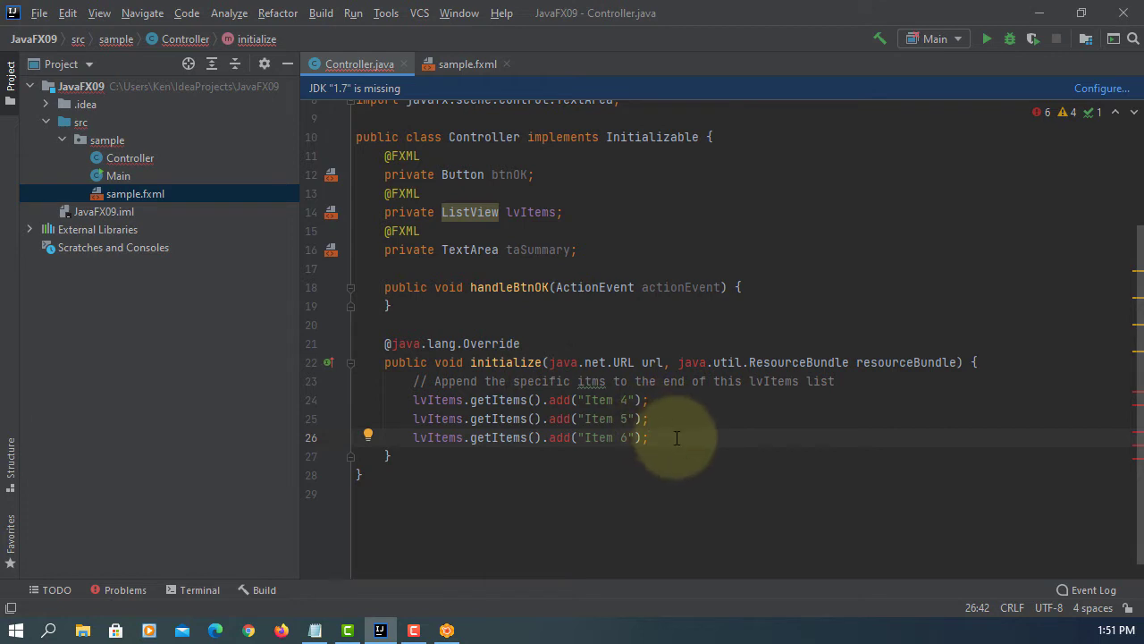
key("Return")
key("Return")
key("ctrl+v")
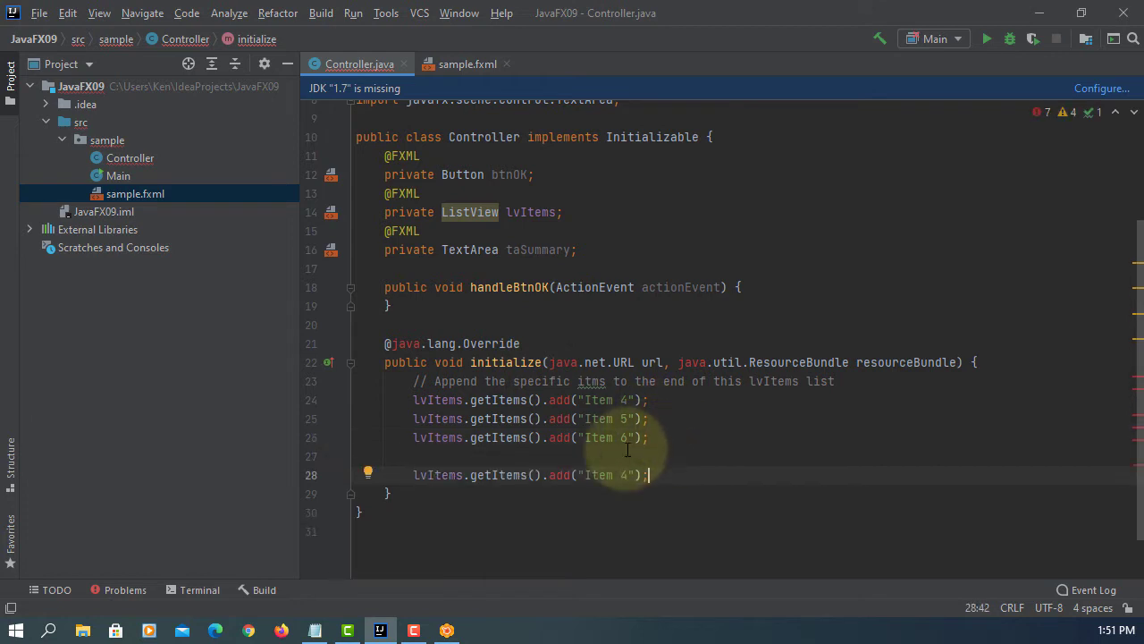
left_click(571, 475)
type("A")
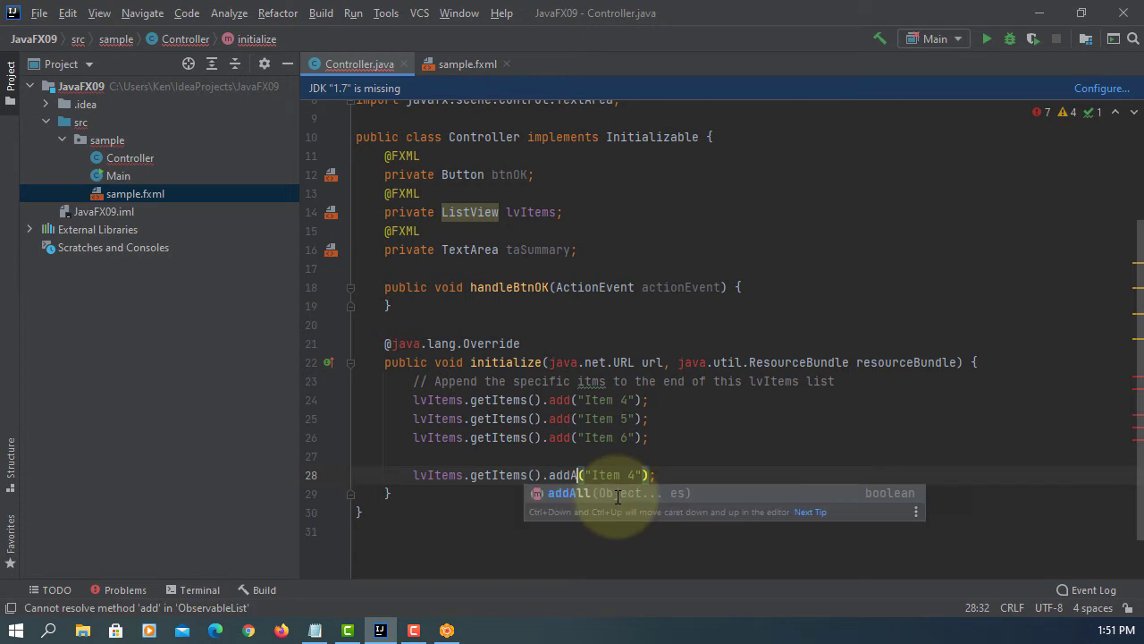
type("ll")
key("Escape")
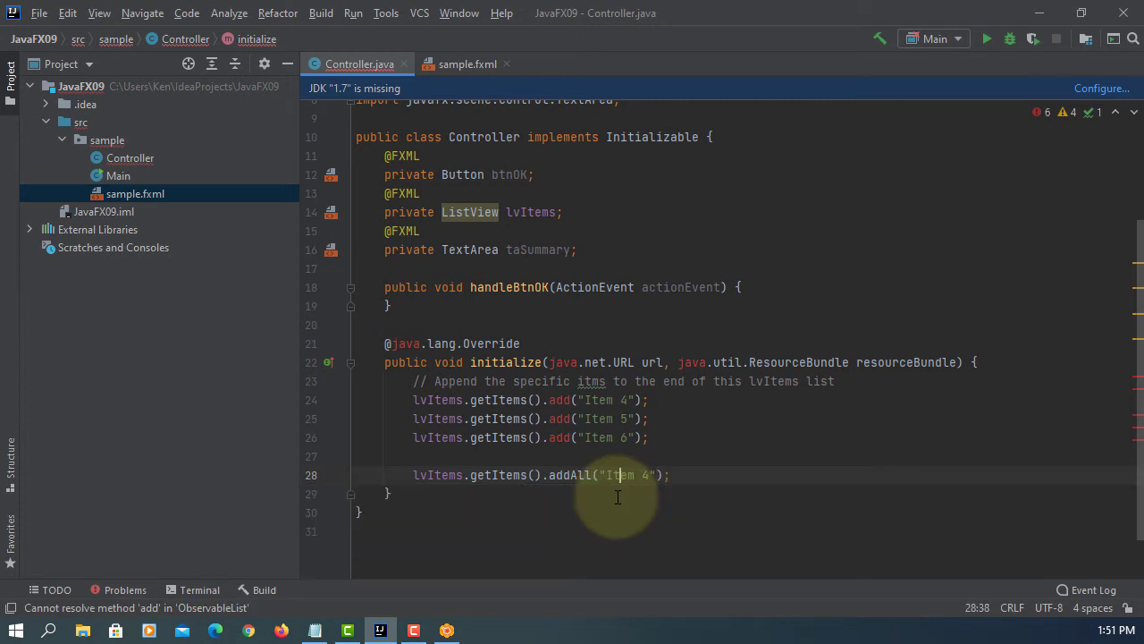
key("Right")
key("Right")
key("Right")
key("Delete")
type("7")
key("Right")
type(", \"I")
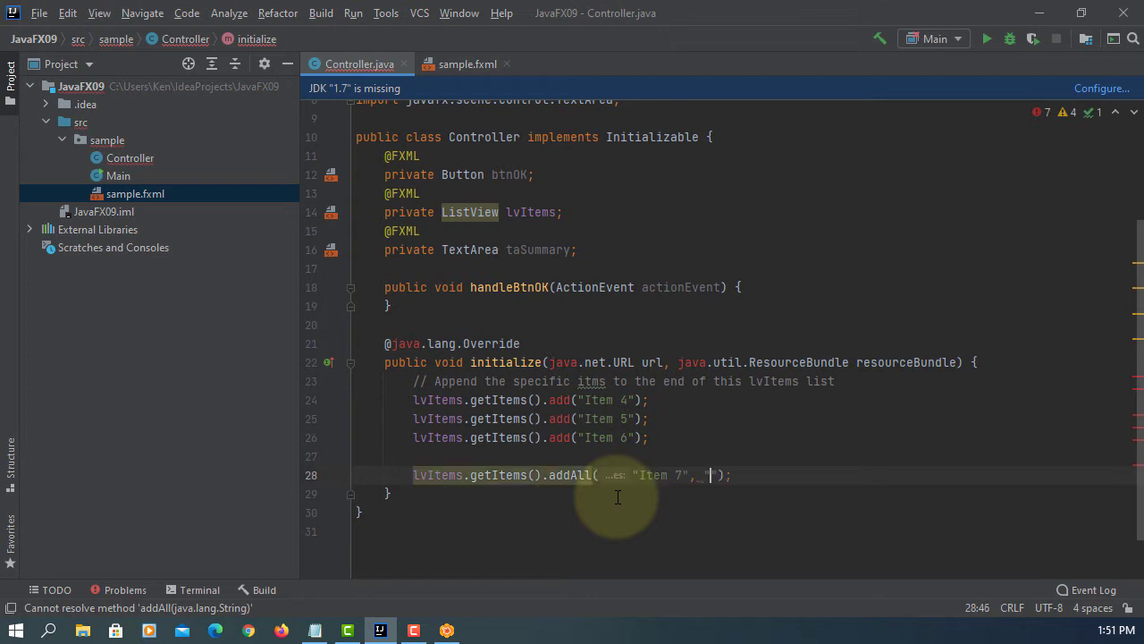
type("tem 8\", \"Item 9")
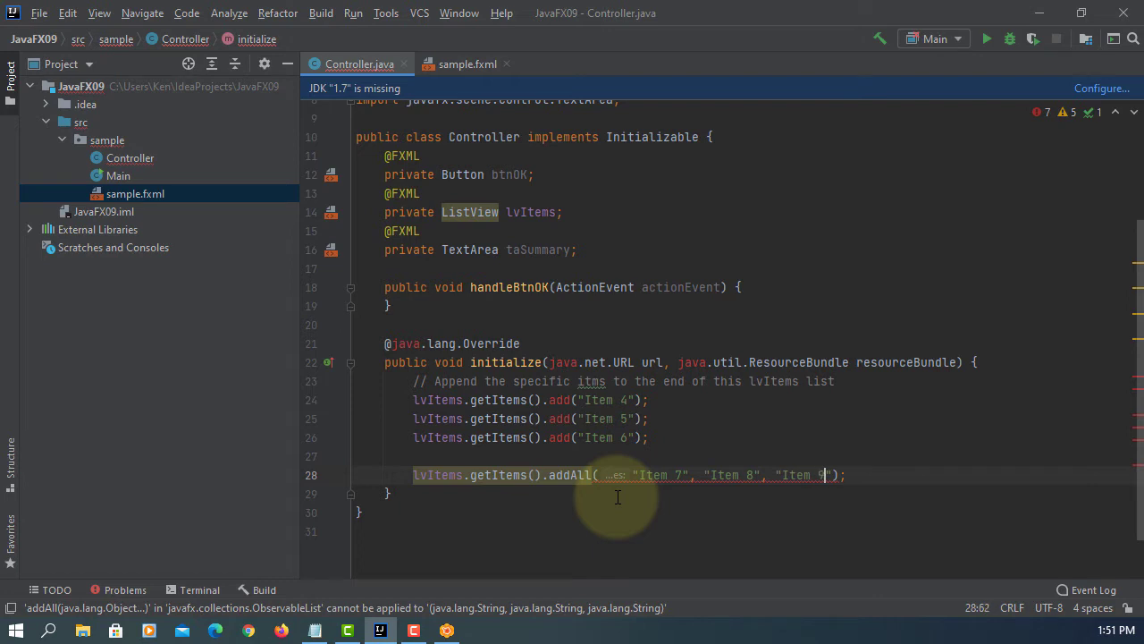
type("\", \"I")
type("tem 1")
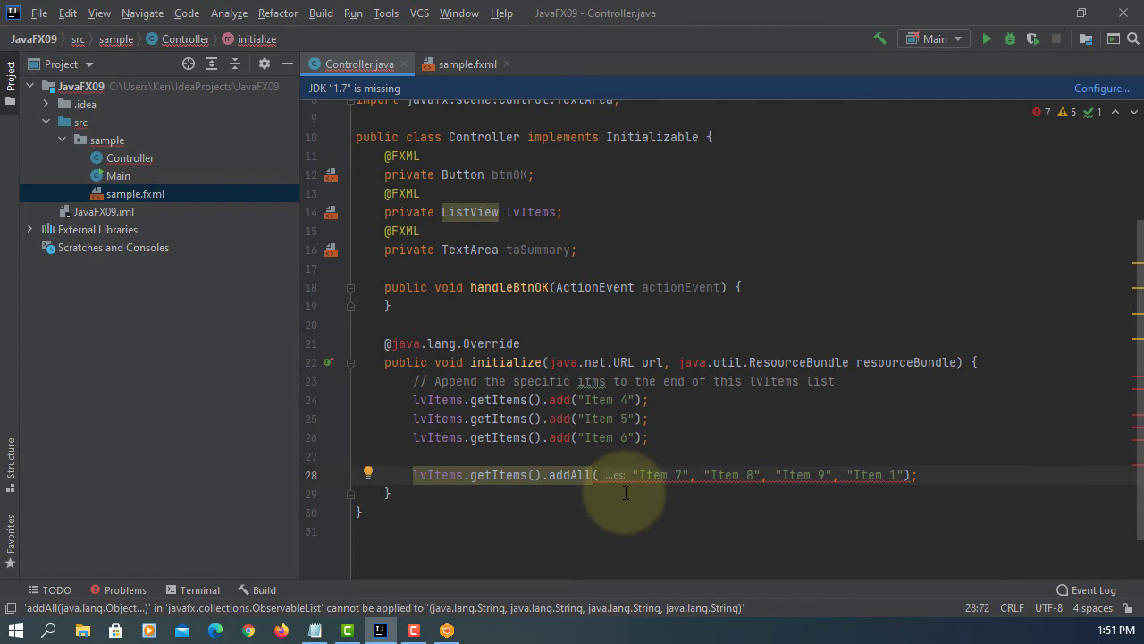
type("0")
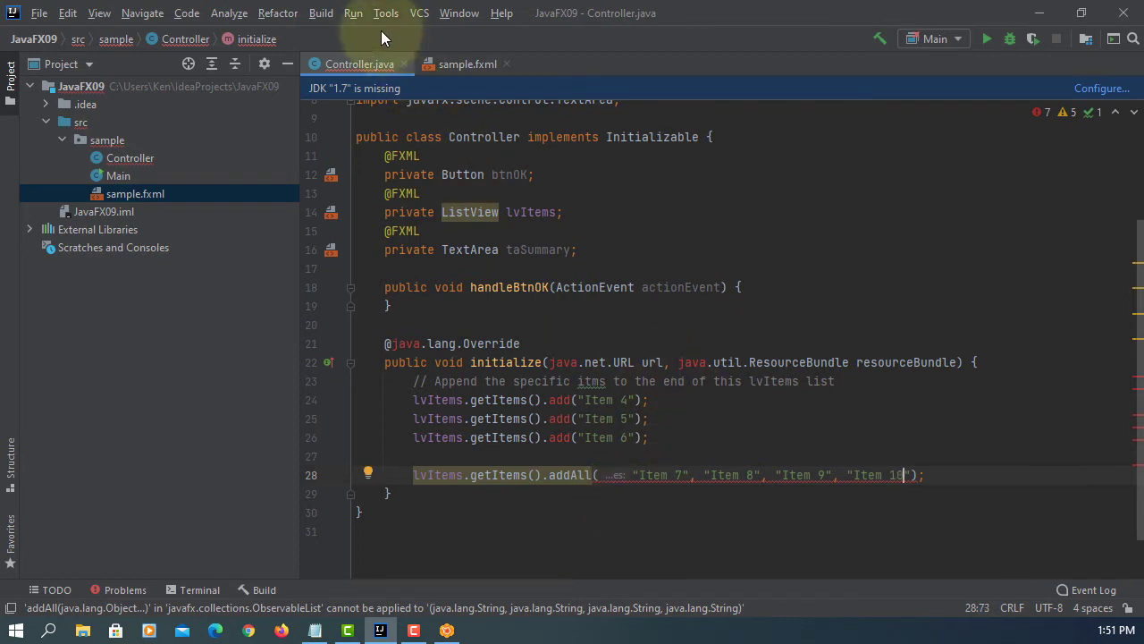
Step: Attempt a build and follow the missing-SDK error balloon into project settings
left_click(321, 14)
left_click(356, 35)
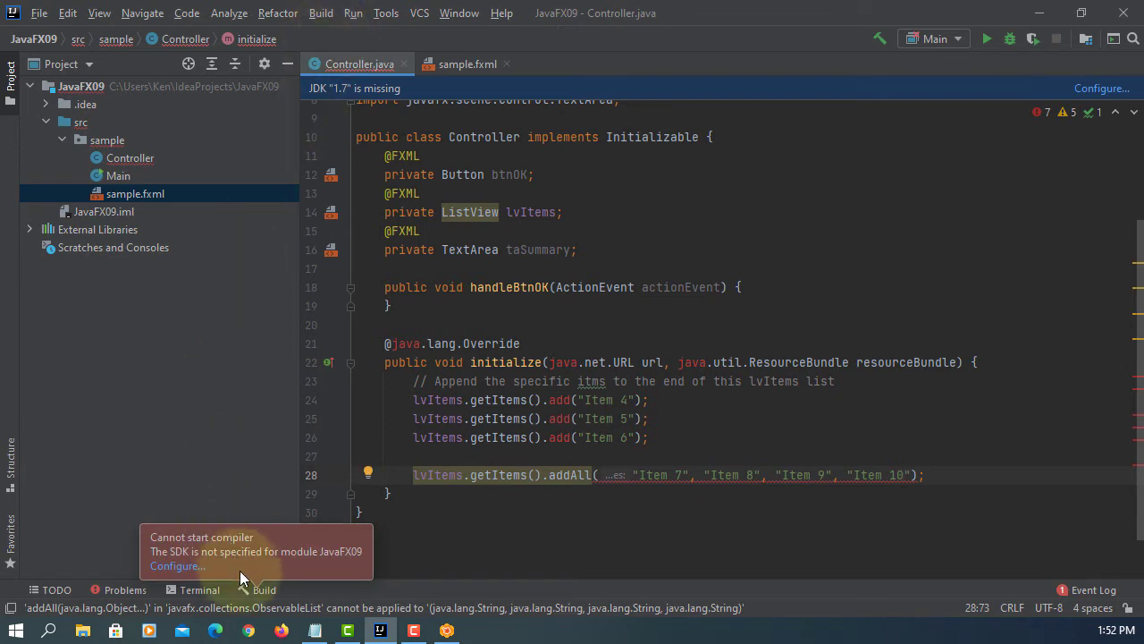
left_click(176, 567)
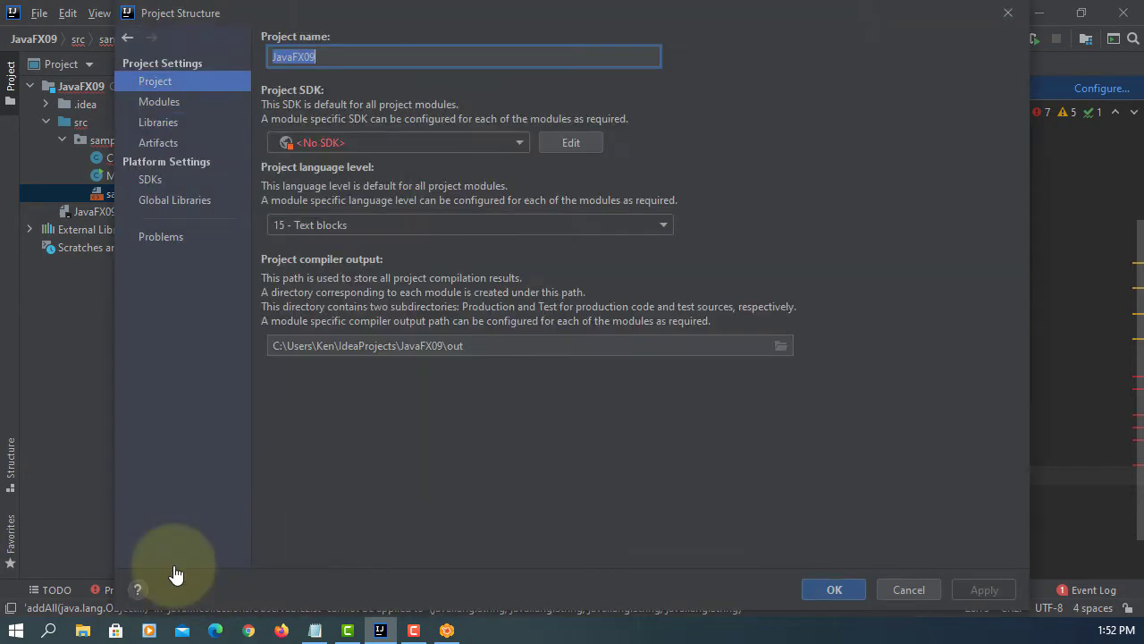
Step: Choose 15 java version 15.0.1 as the Project SDK and apply it
left_click(521, 142)
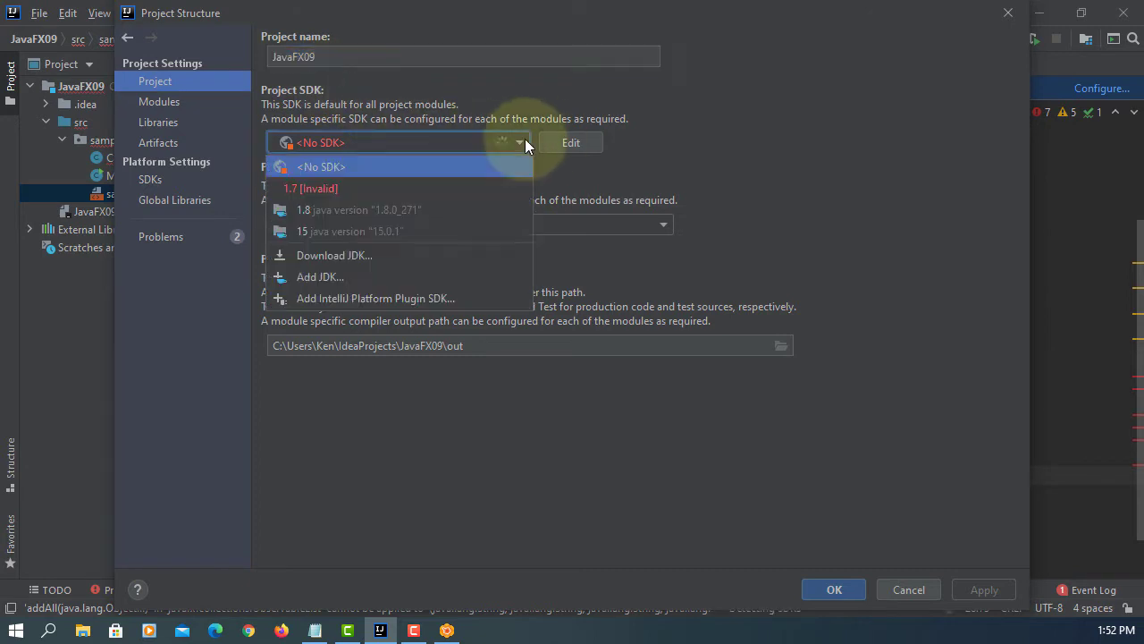
left_click(361, 231)
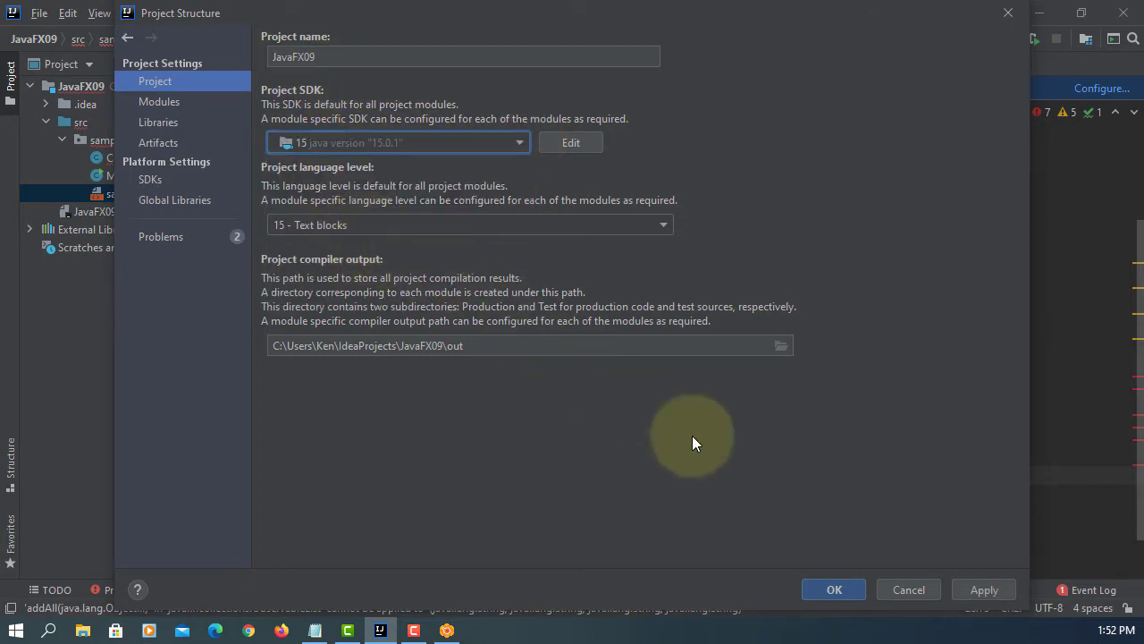
left_click(984, 590)
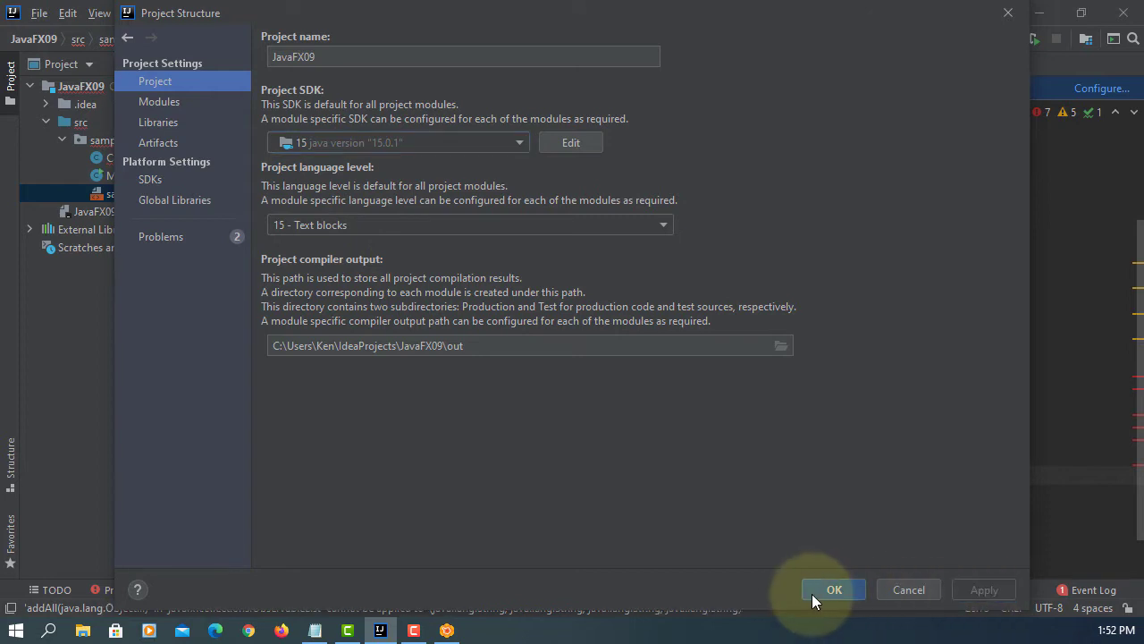
left_click(835, 589)
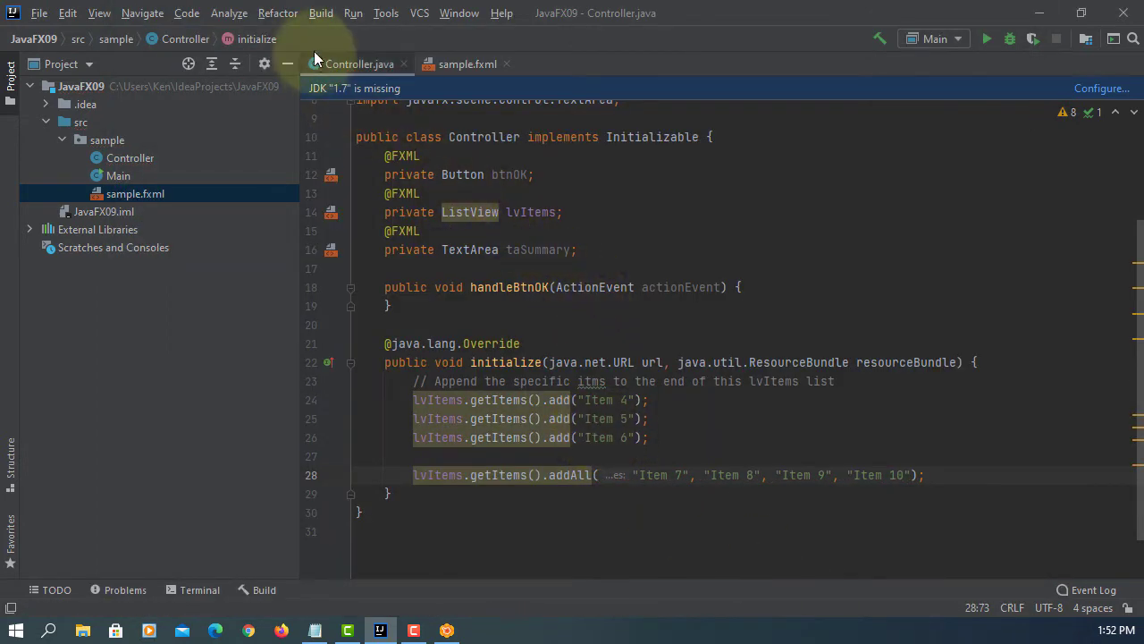
Step: Build the project again, now completing successfully with an out folder
left_click(321, 12)
left_click(356, 36)
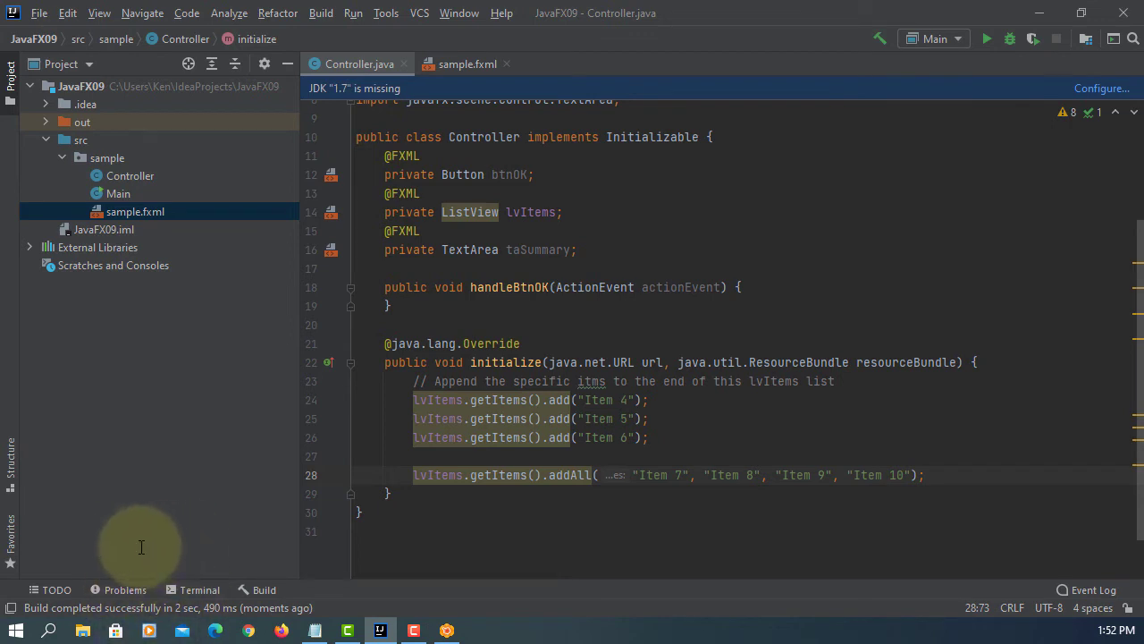
Step: Add an expanded VM options entry to the Main run configuration
left_click(353, 12)
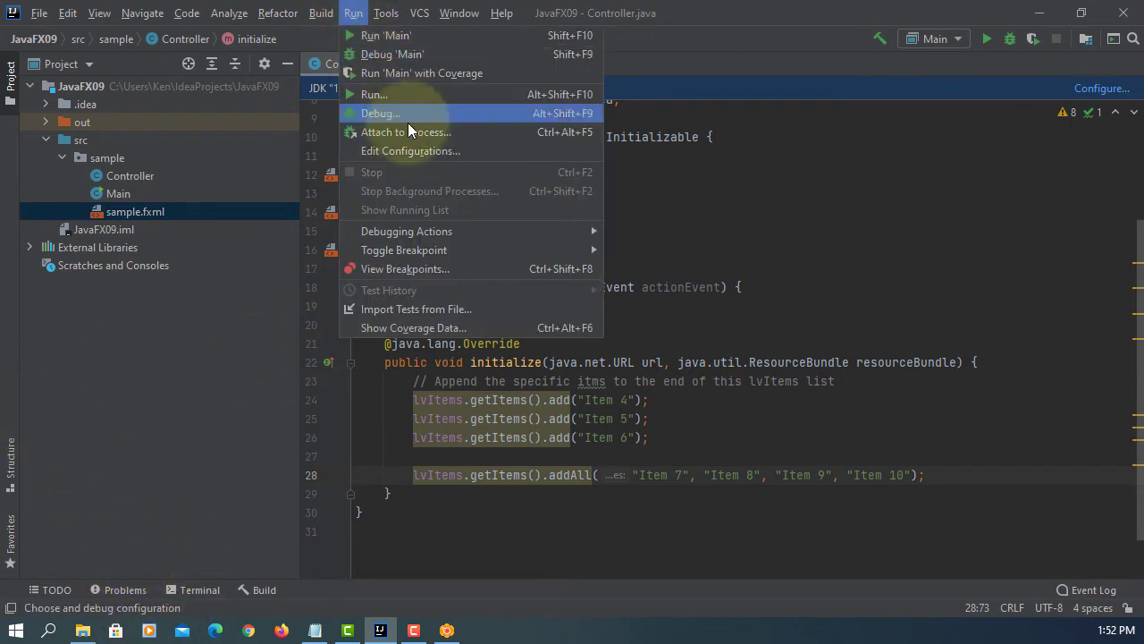
left_click(410, 151)
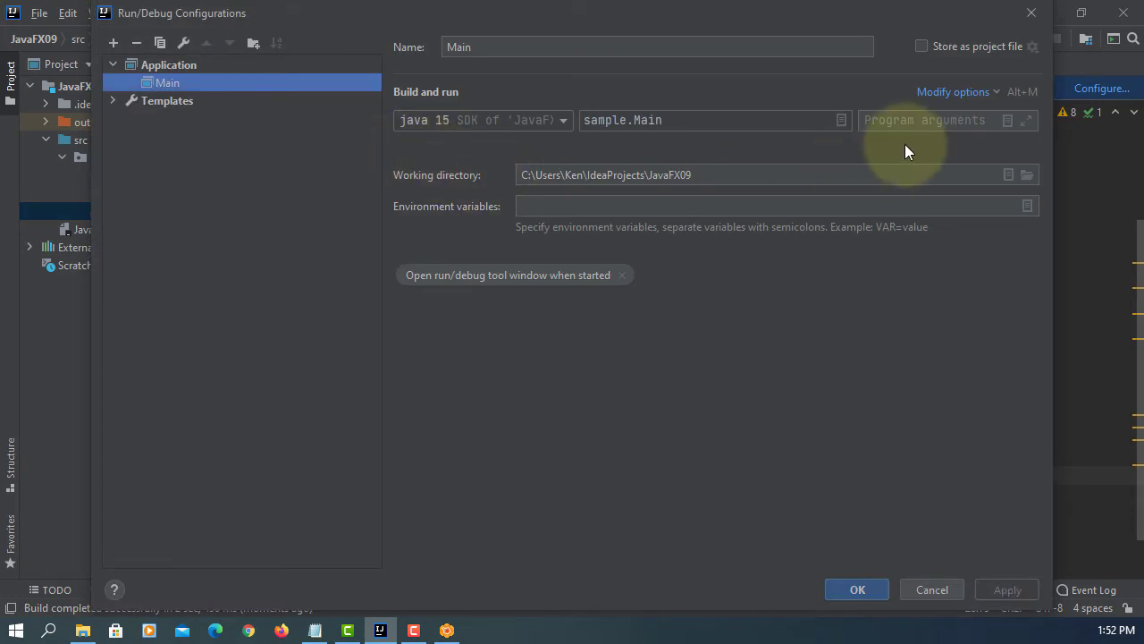
left_click(929, 120)
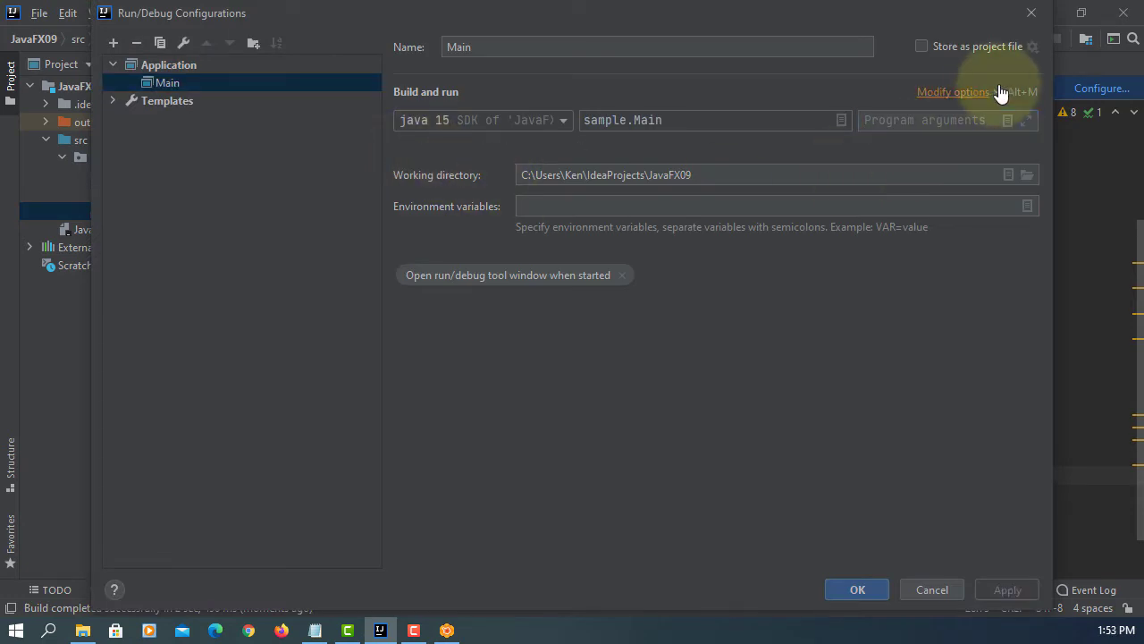
left_click(957, 91)
left_click(923, 225)
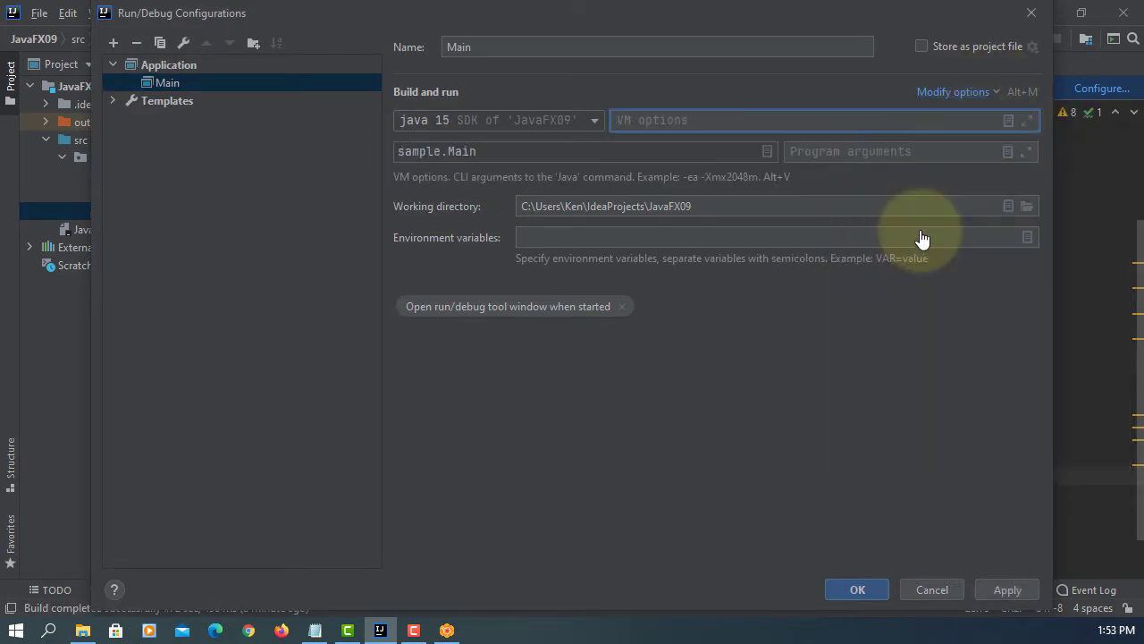
left_click(1030, 120)
type("--module-path \"\"")
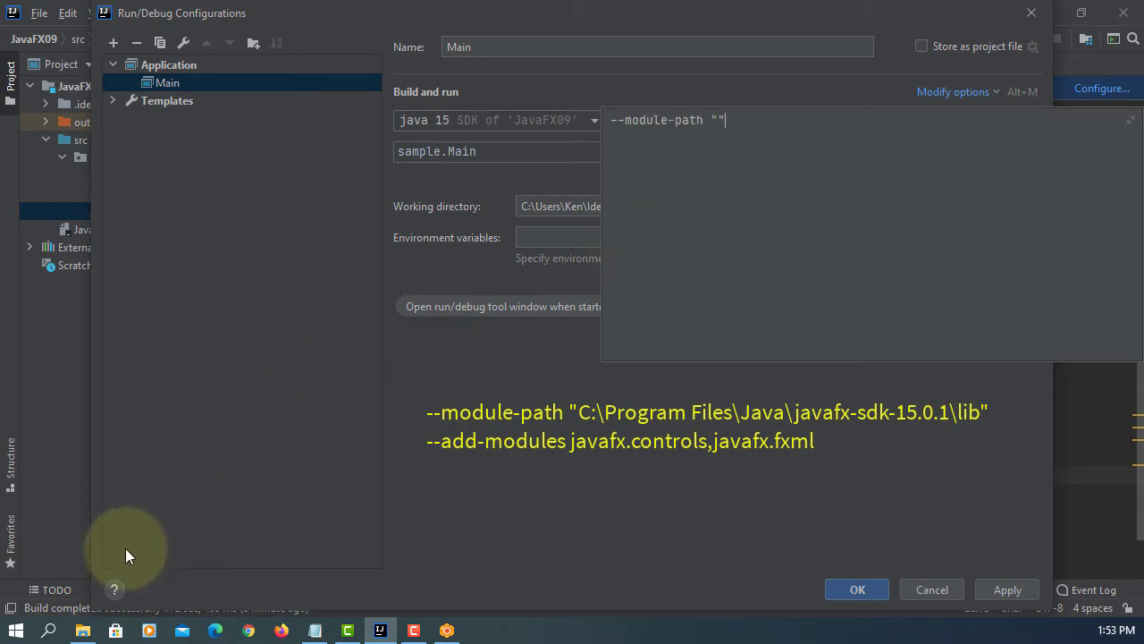
Step: Copy the JavaFX SDK lib folder path from File Explorer's address bar
left_click(83, 630)
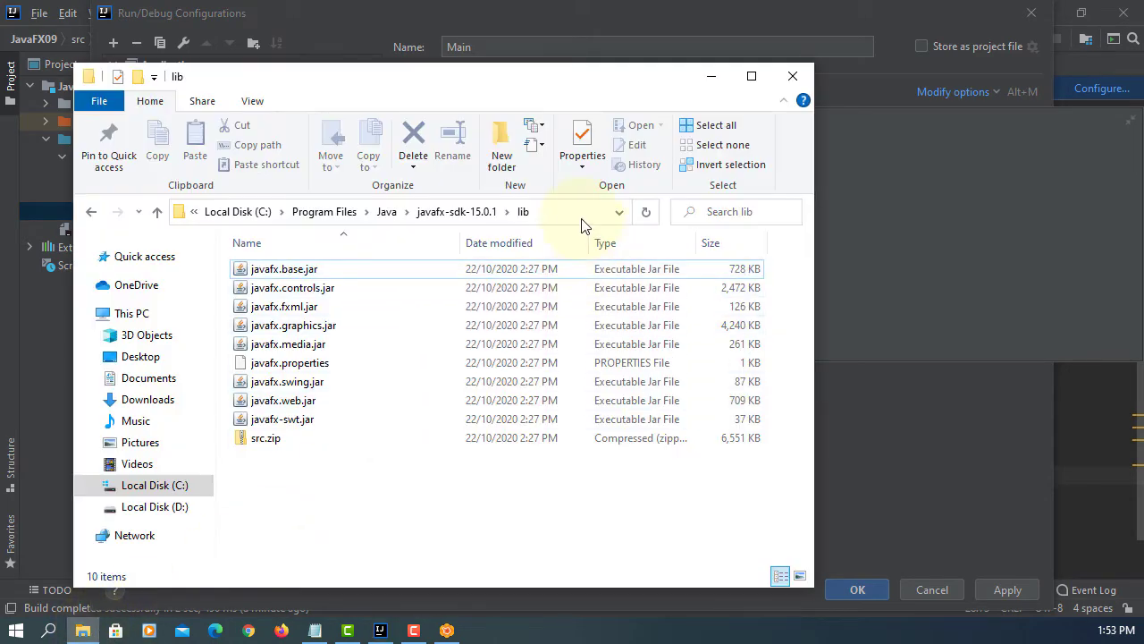
left_click(572, 212)
right_click(376, 212)
left_click(440, 277)
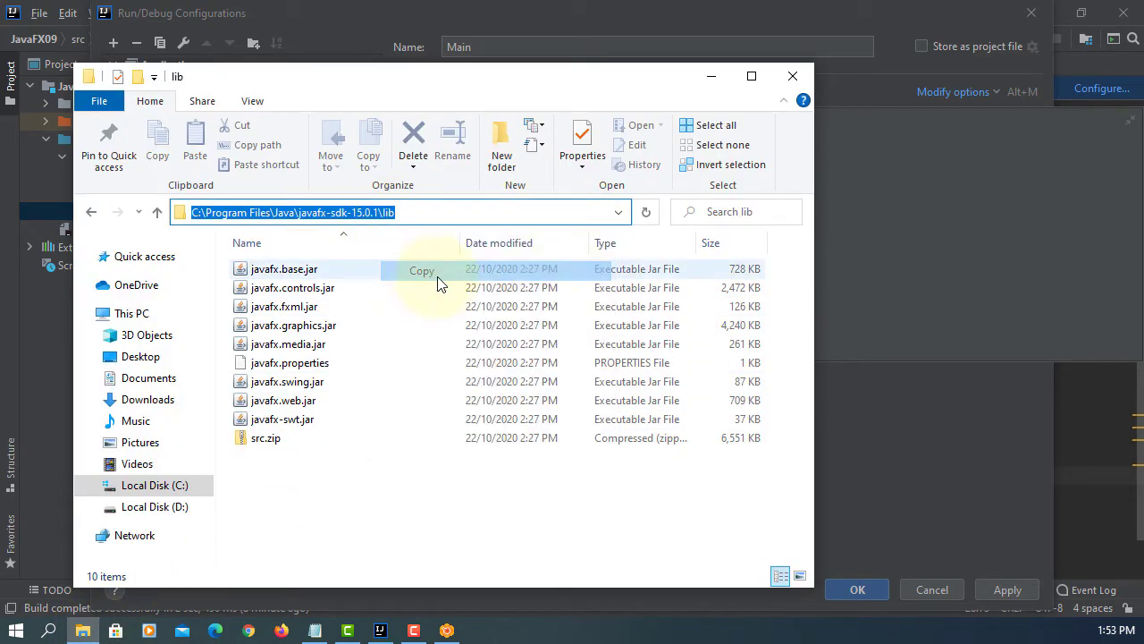
left_click(717, 78)
left_click(751, 136)
Step: Enter the lib path as --module-path plus --add-modules javafx.controls,javafx.fxml and apply
key("ctrl+v")
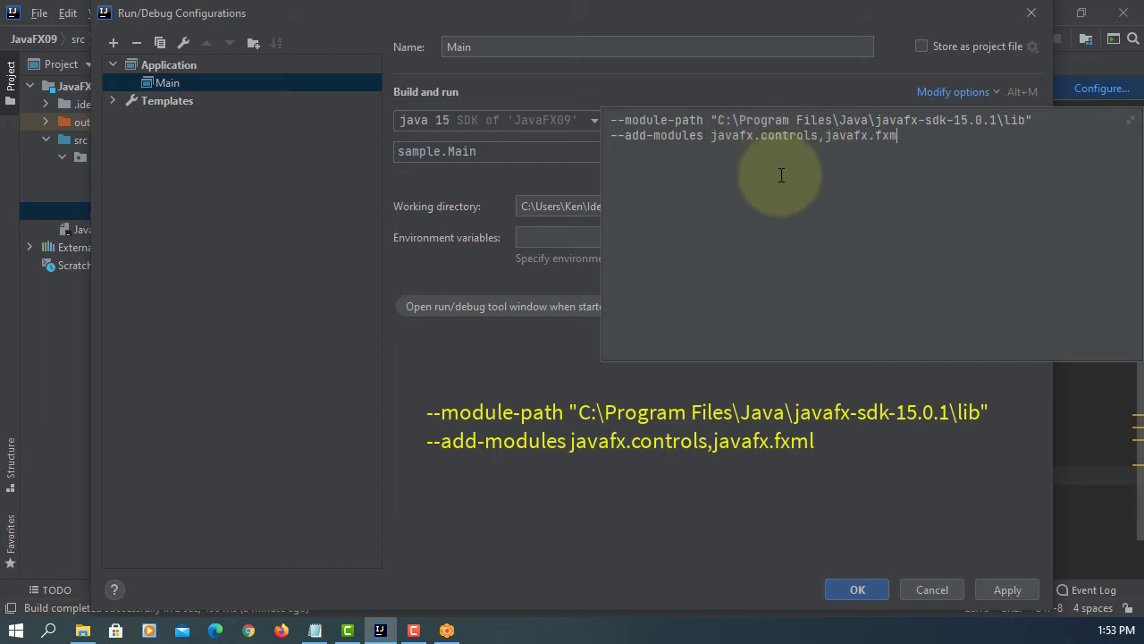
left_click(999, 594)
Step: Run Main and widen its window to confirm the list shows Item 4 through Item 10
left_click(858, 589)
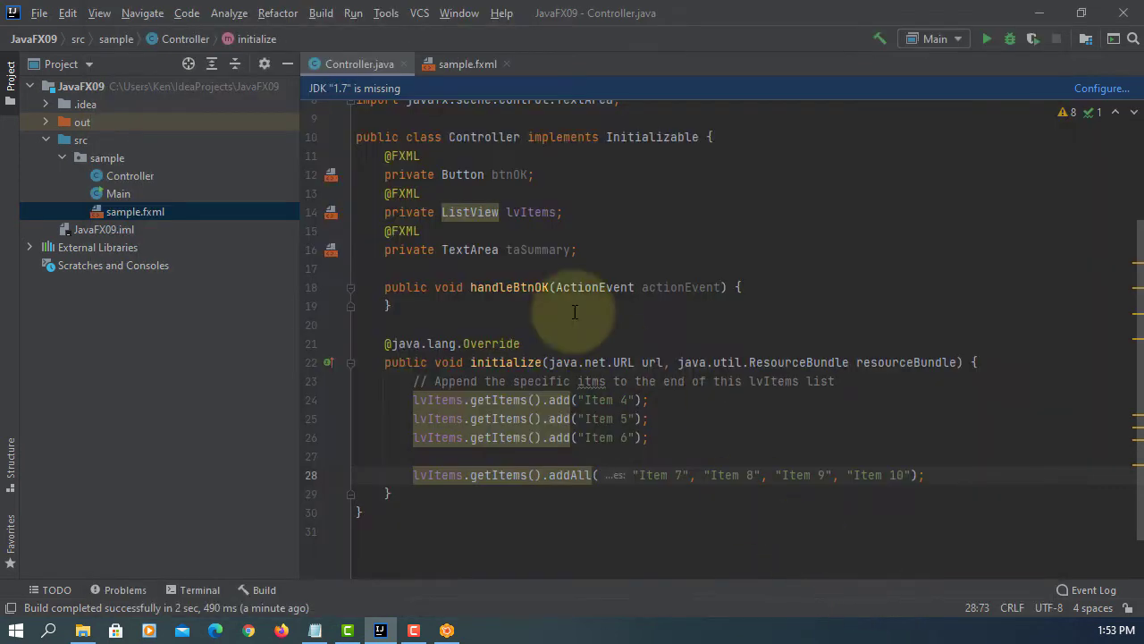
left_click(353, 14)
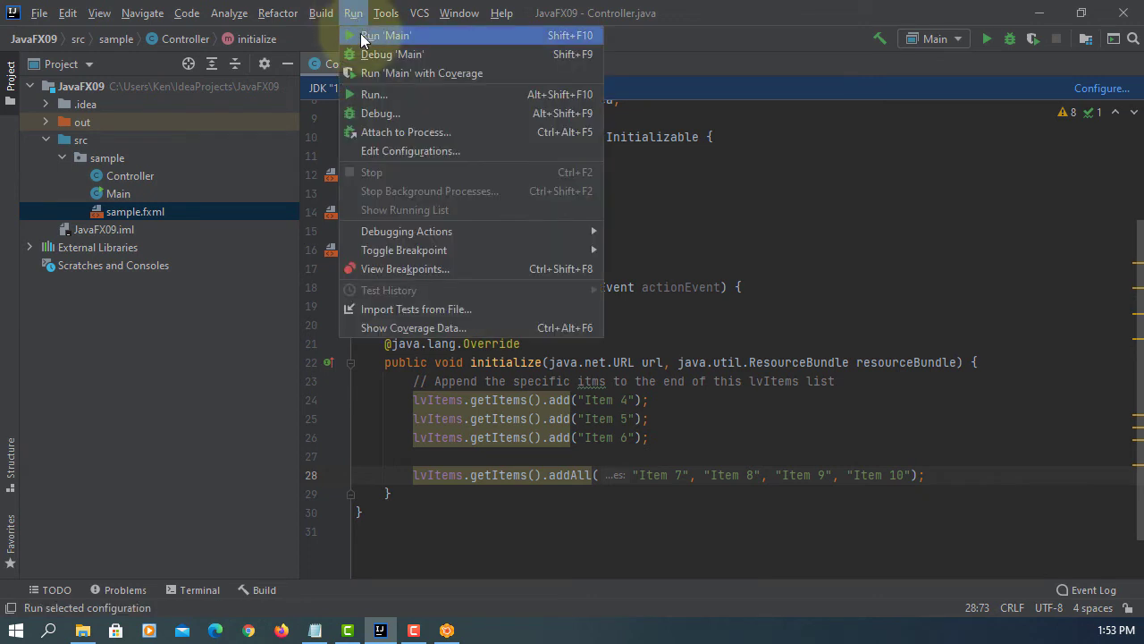
left_click(384, 35)
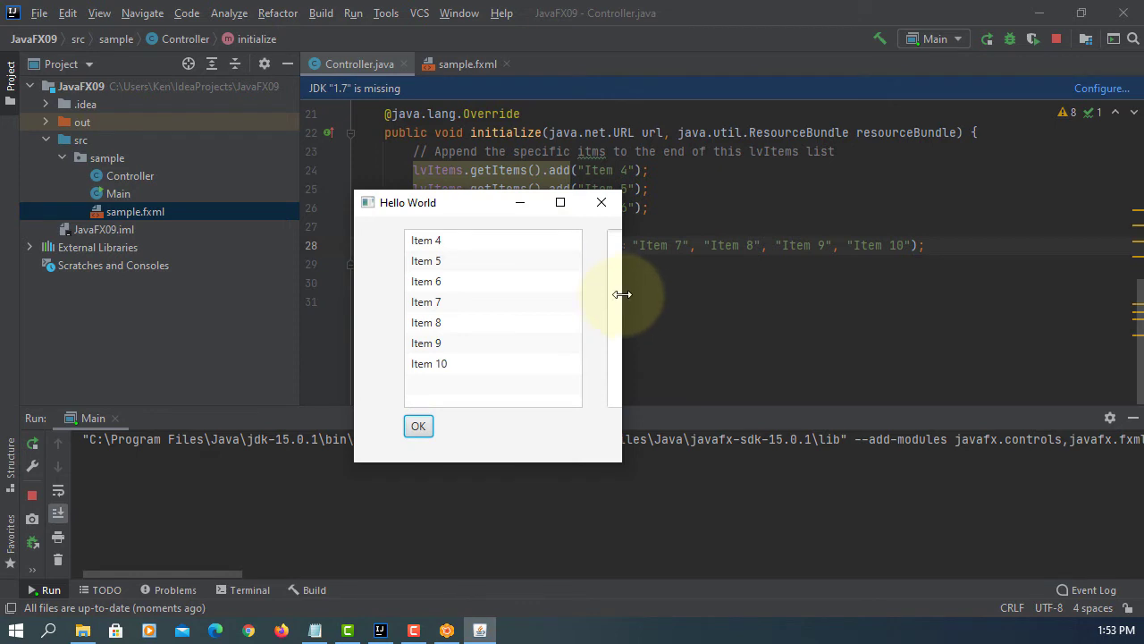
left_click_drag(622, 297, 793, 309)
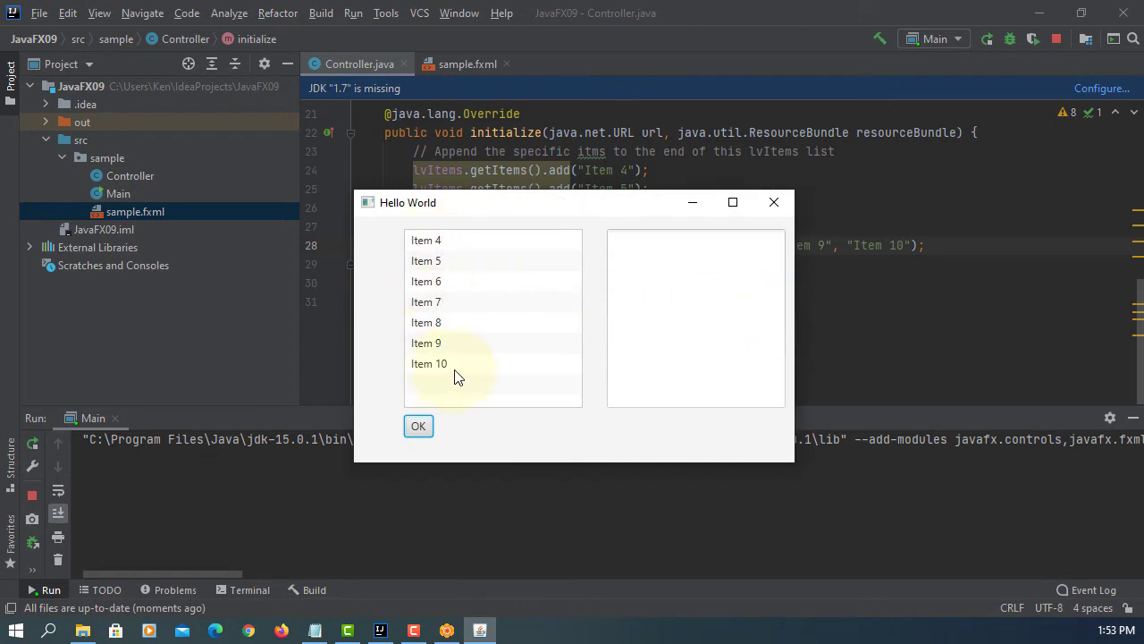
Step: Close the JavaFX window and hide the Run tool window
left_click(774, 202)
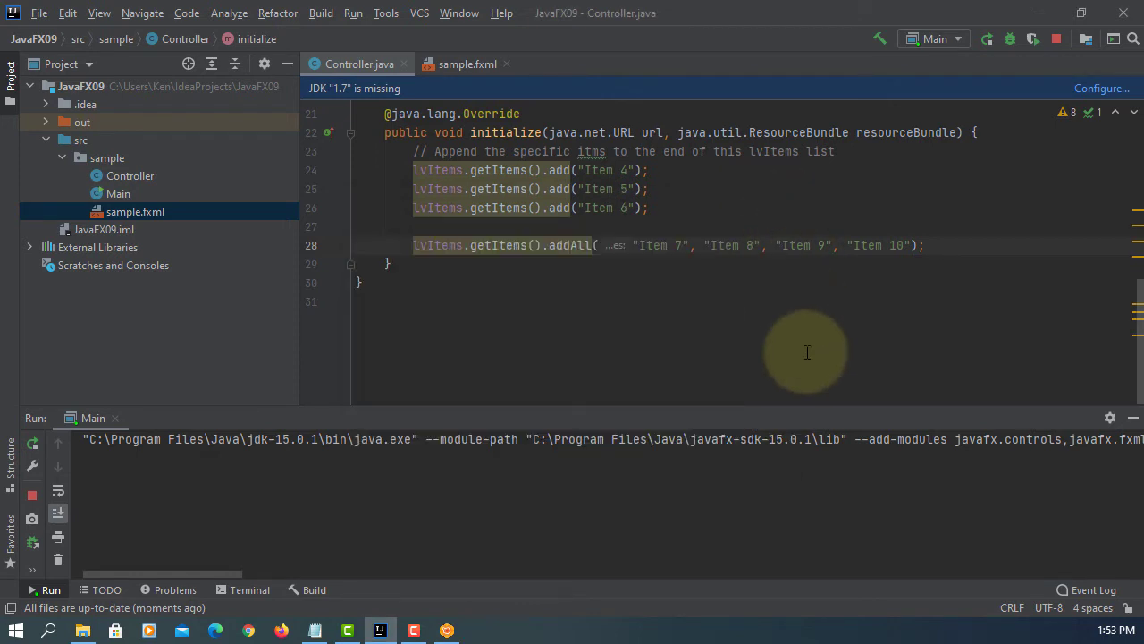
left_click(1133, 417)
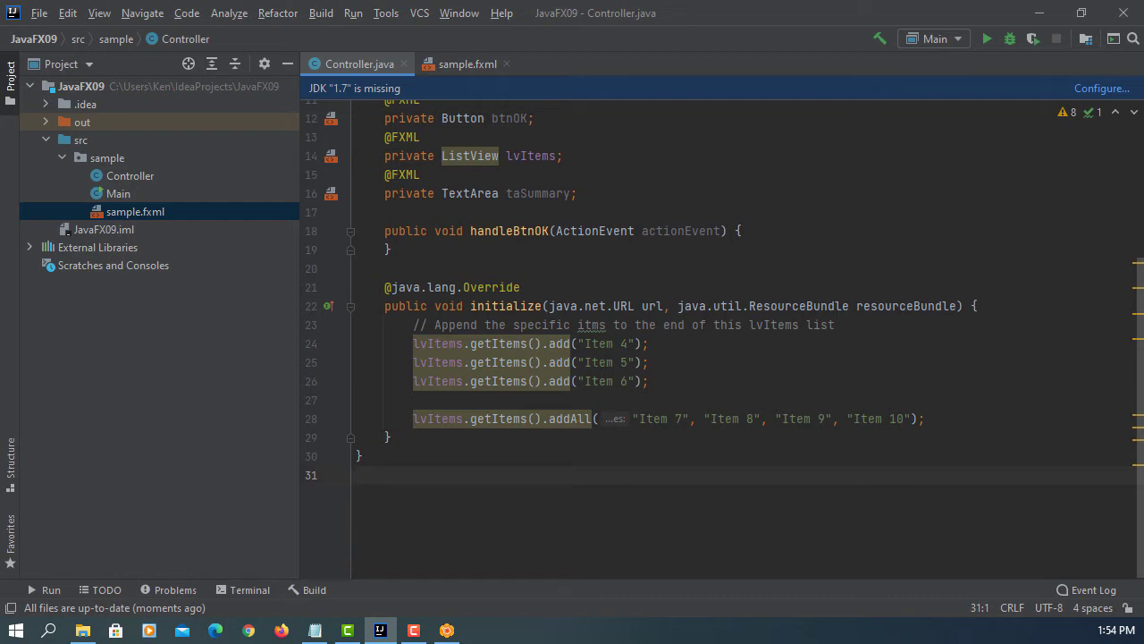
scroll(700, 257, "up", 1)
scroll(700, 257, "up", 1)
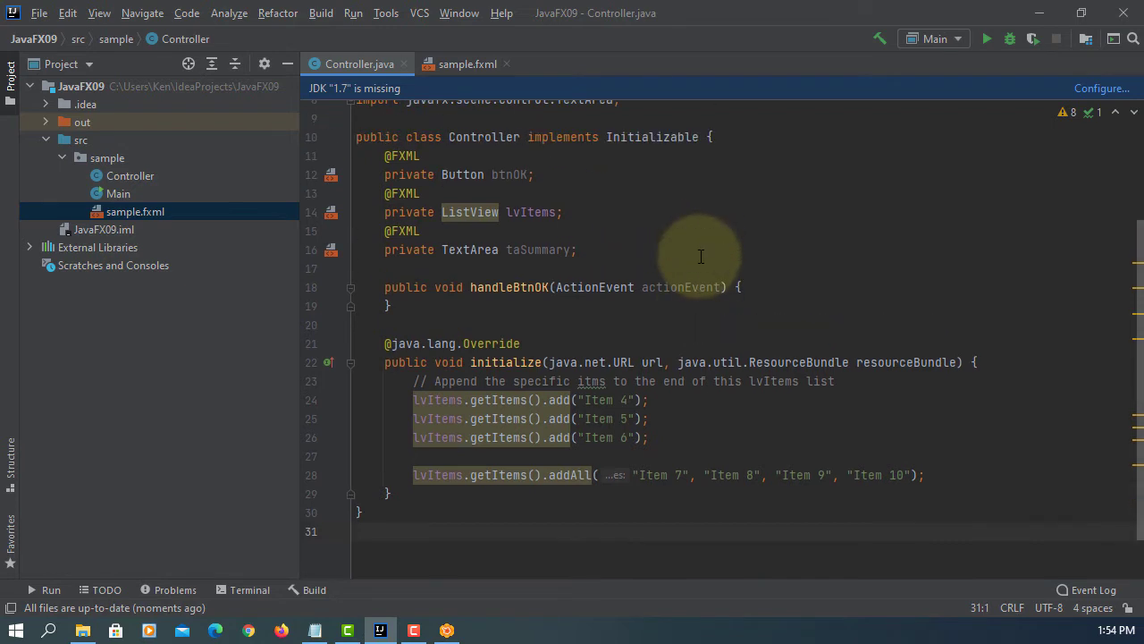
Step: Below lvItems, write a comment and private final String[] DRINK_ITEMS = {"Item 1", "Item 2", "Item 3"}
left_click(721, 215)
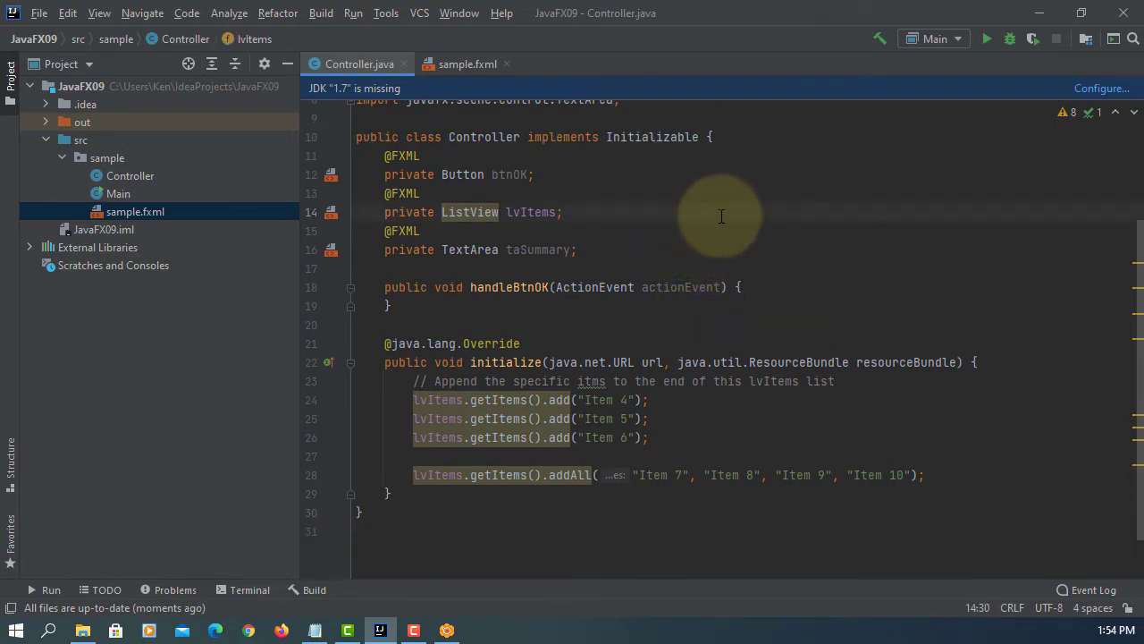
key("Return")
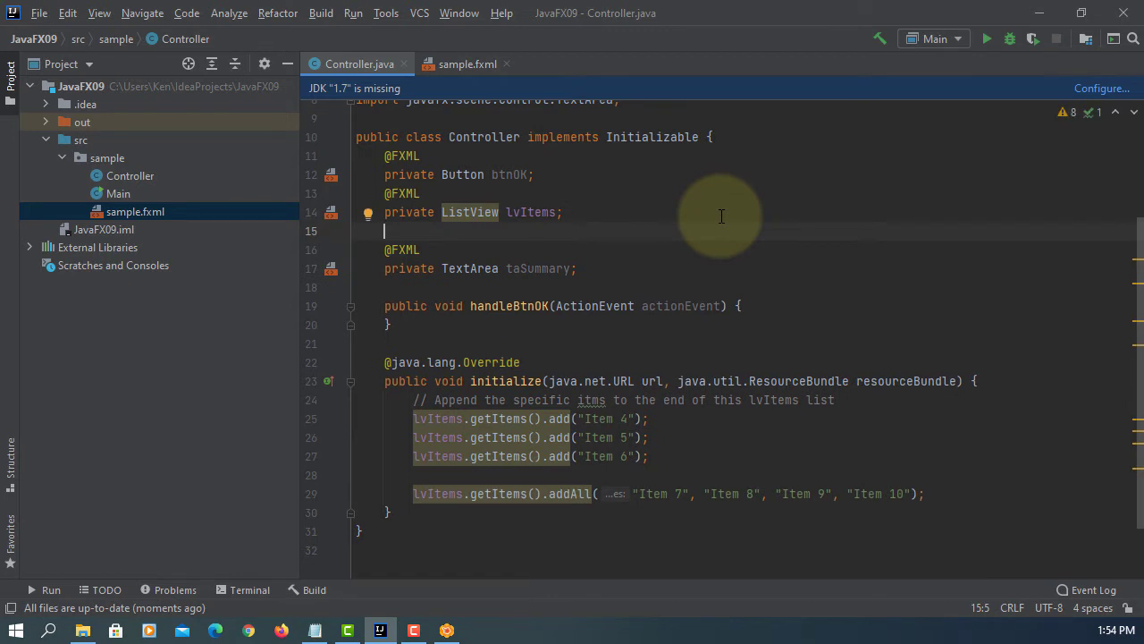
type("// ")
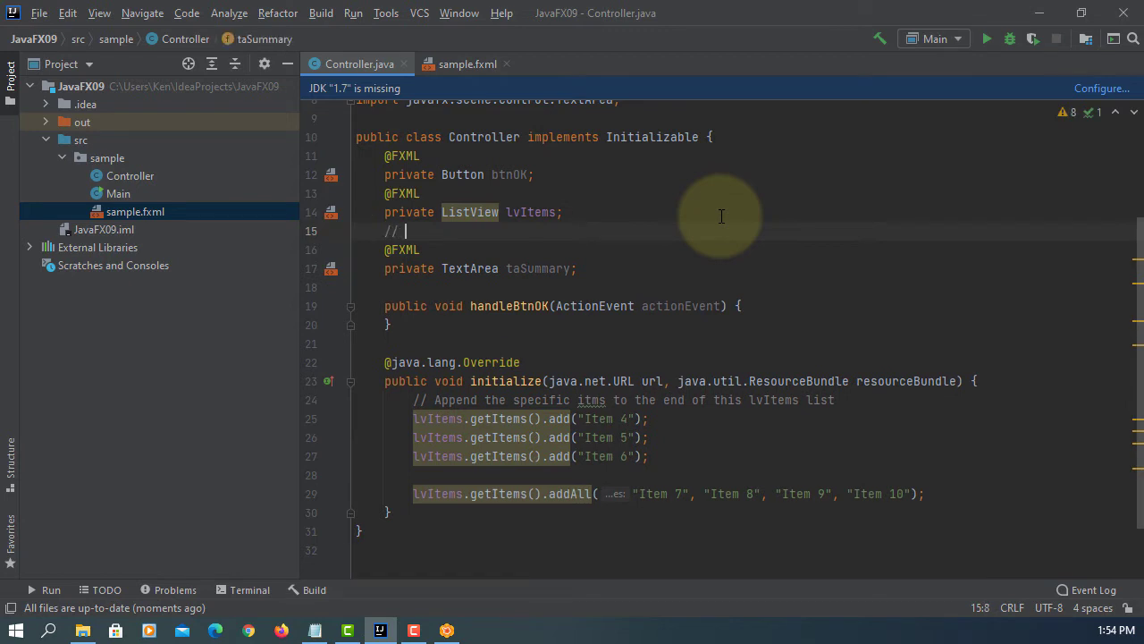
type("Cra")
key("BackSpace")
type("eate an Observa")
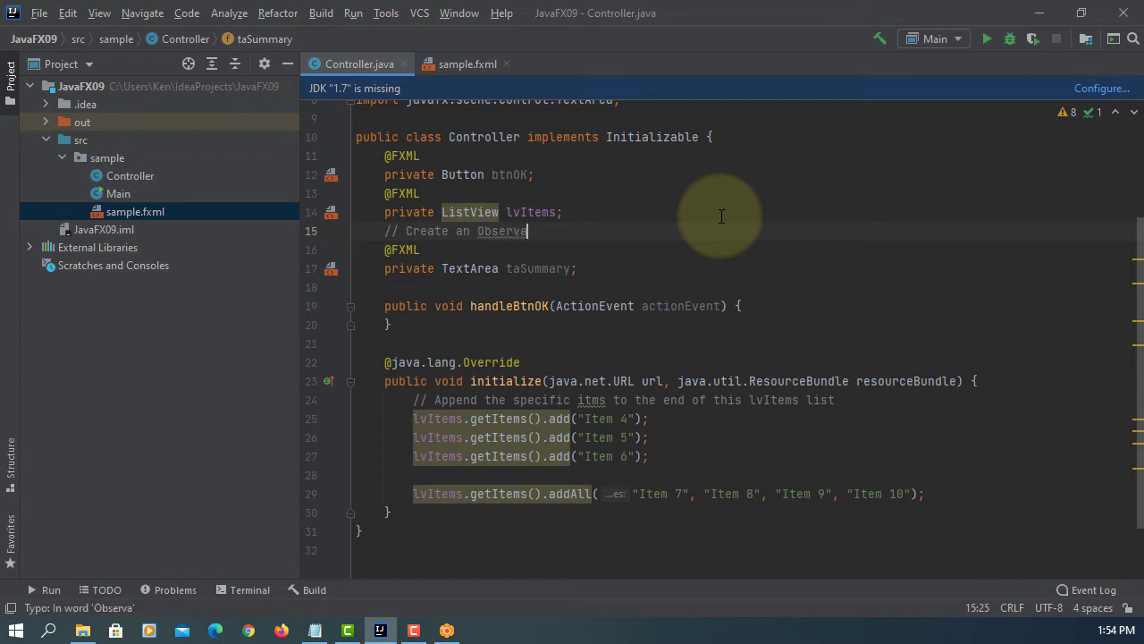
type("bleList from an array of")
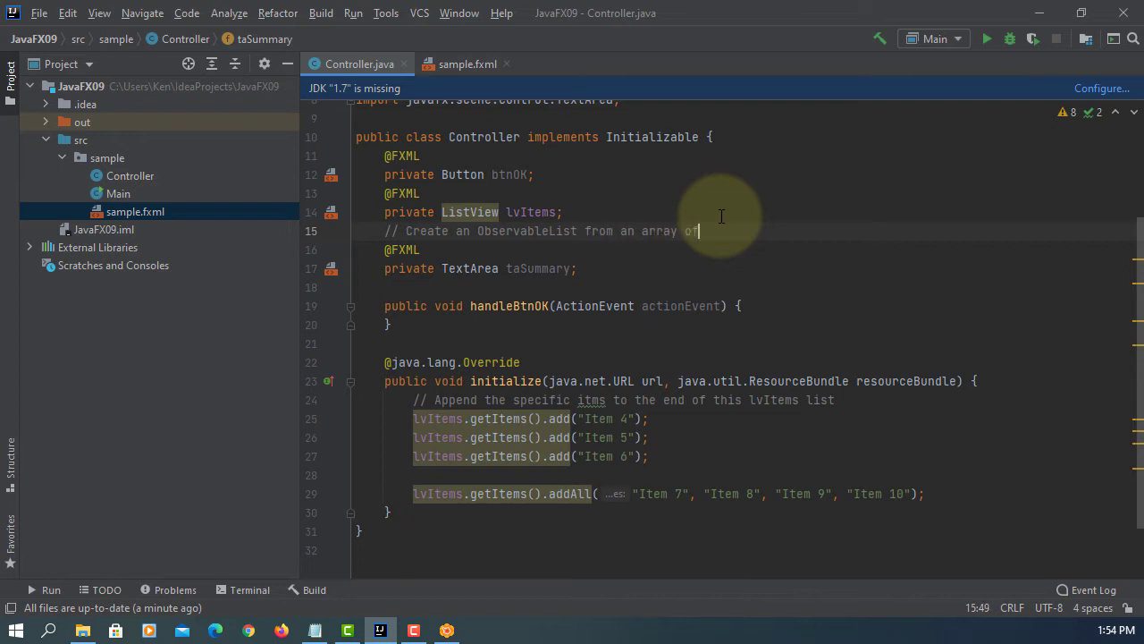
type("ng elements")
key("Return")
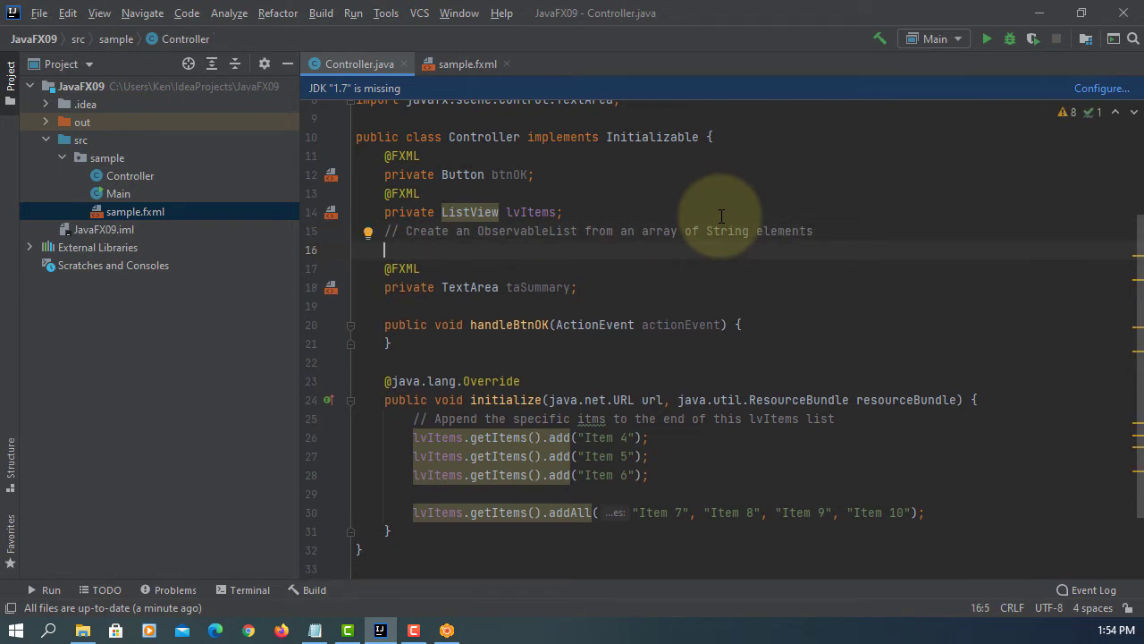
type("private")
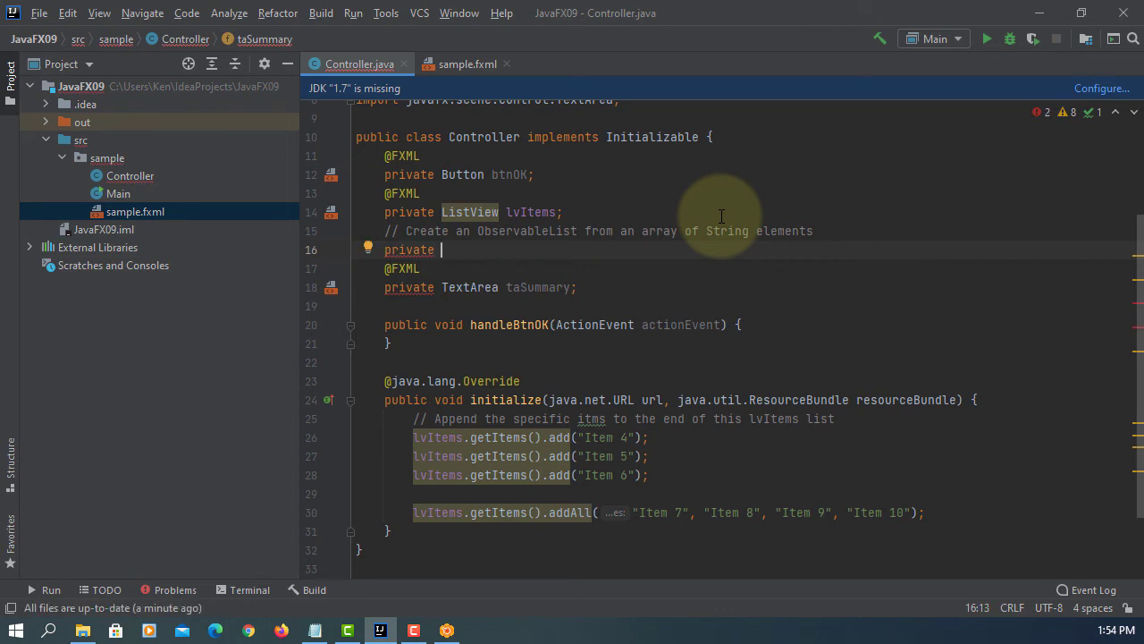
type("finalStr")
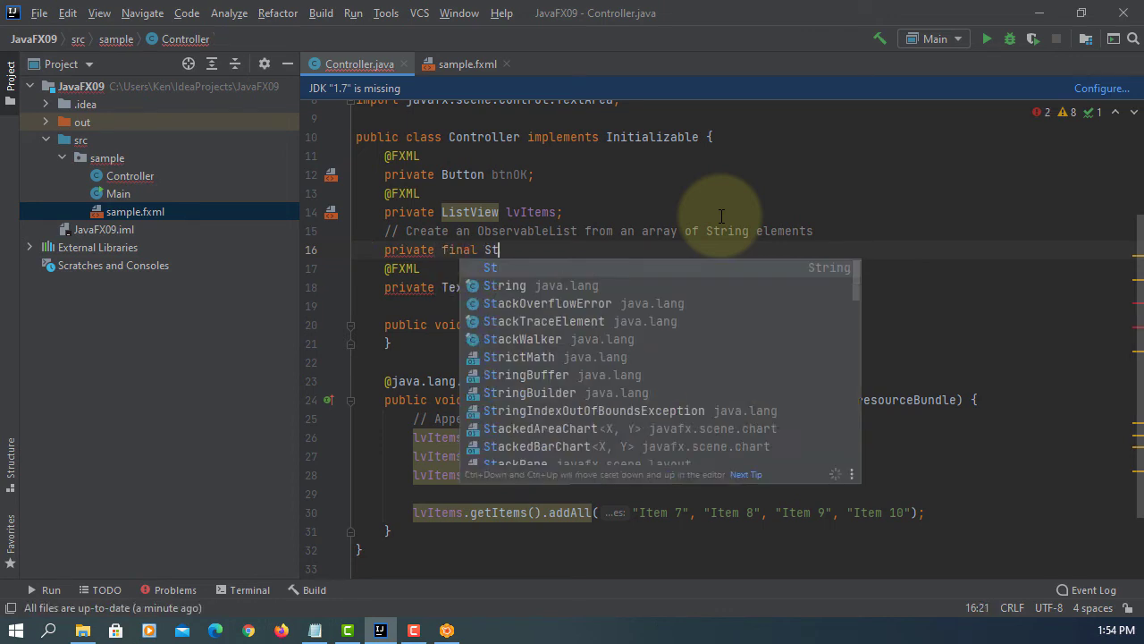
type("ing[]")
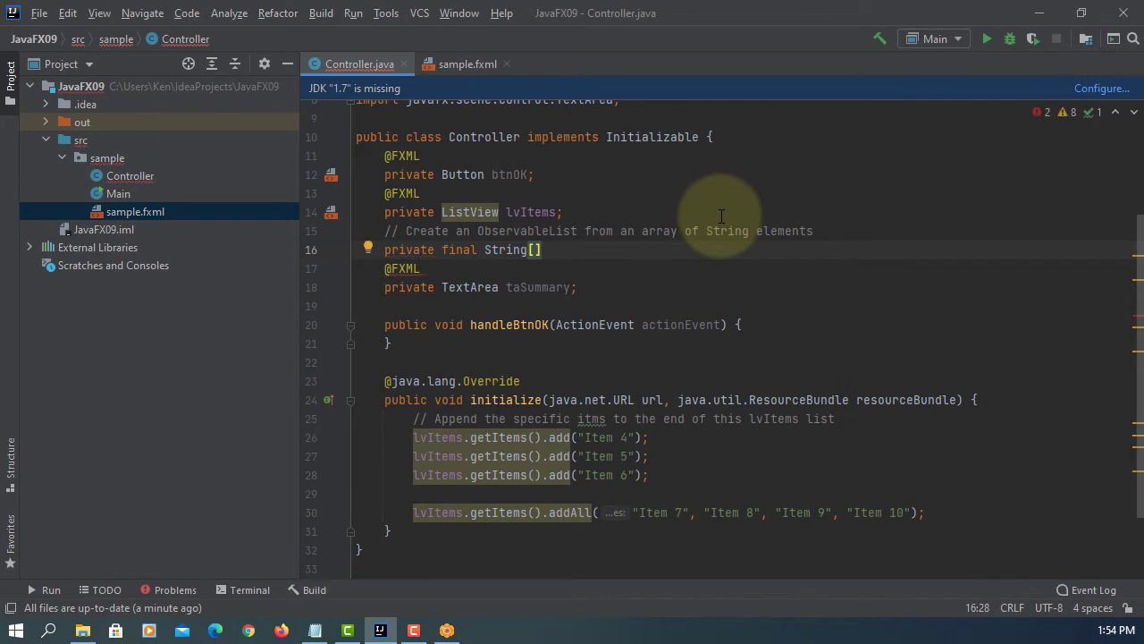
type(" DRI")
type("NK_")
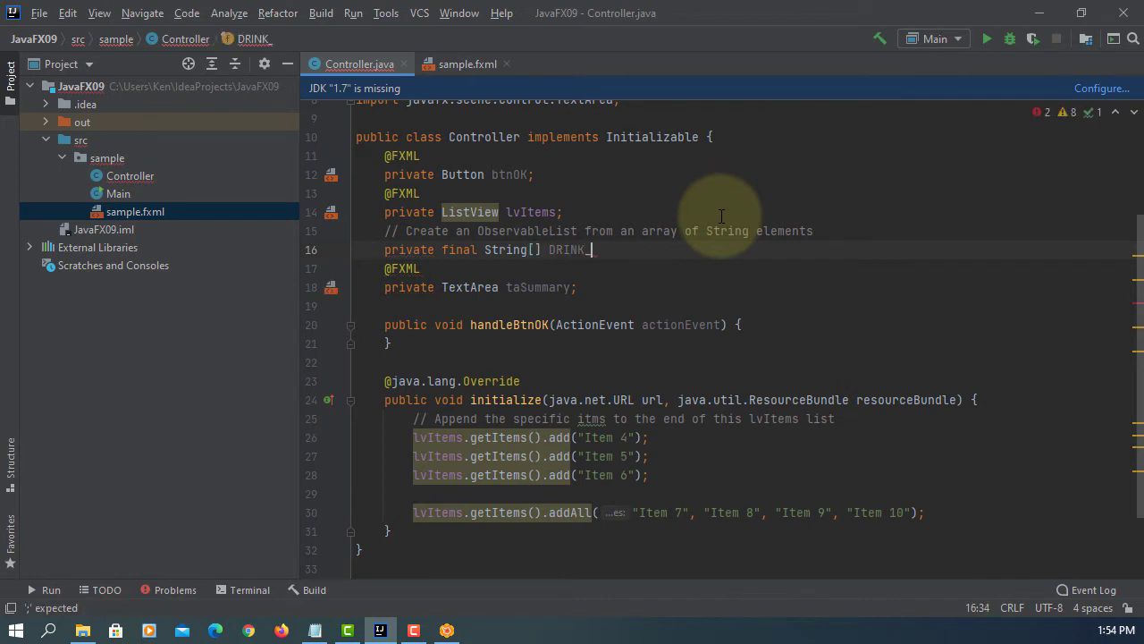
type("ITEMS =  ")
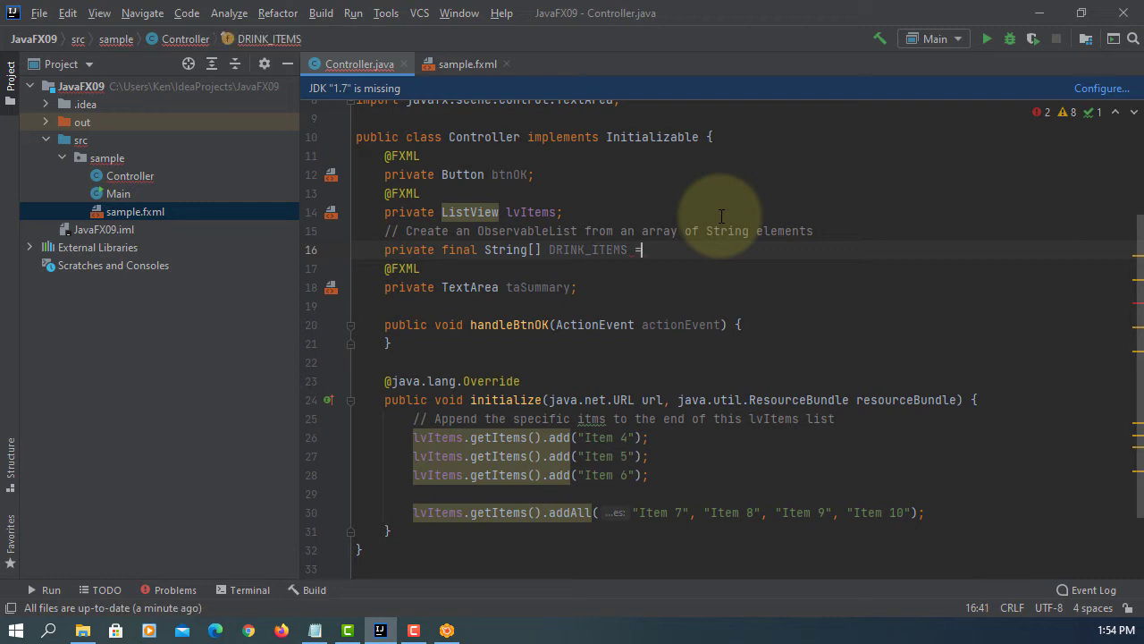
type("{\"Item 1\", ")
type("\"Item 2")
type("\", ")
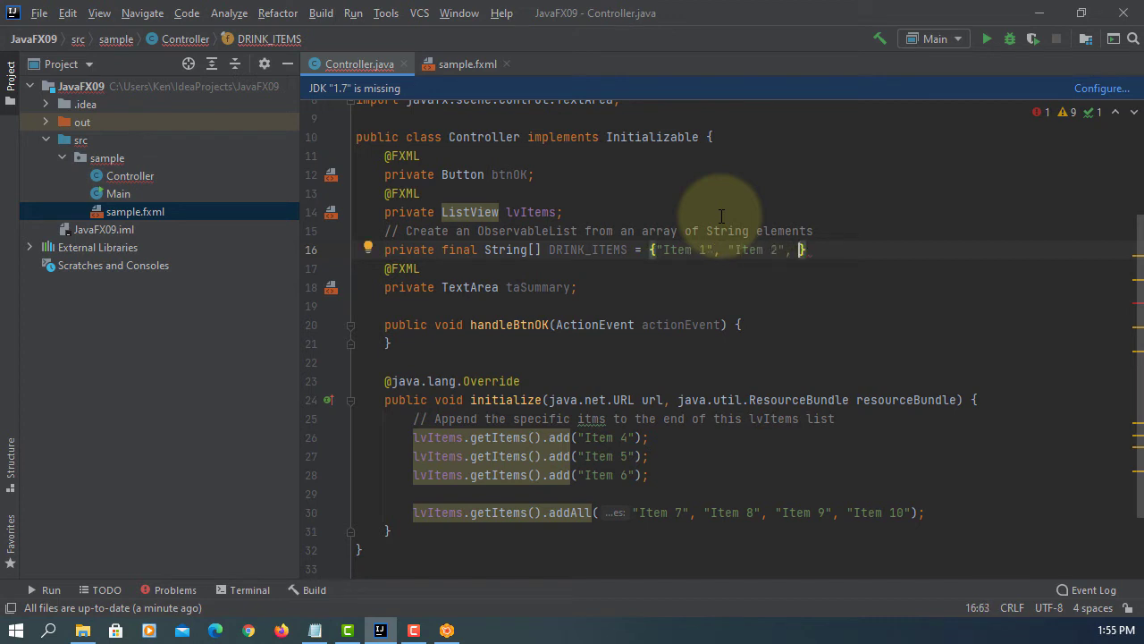
type("\"Item ")
type("3\"};")
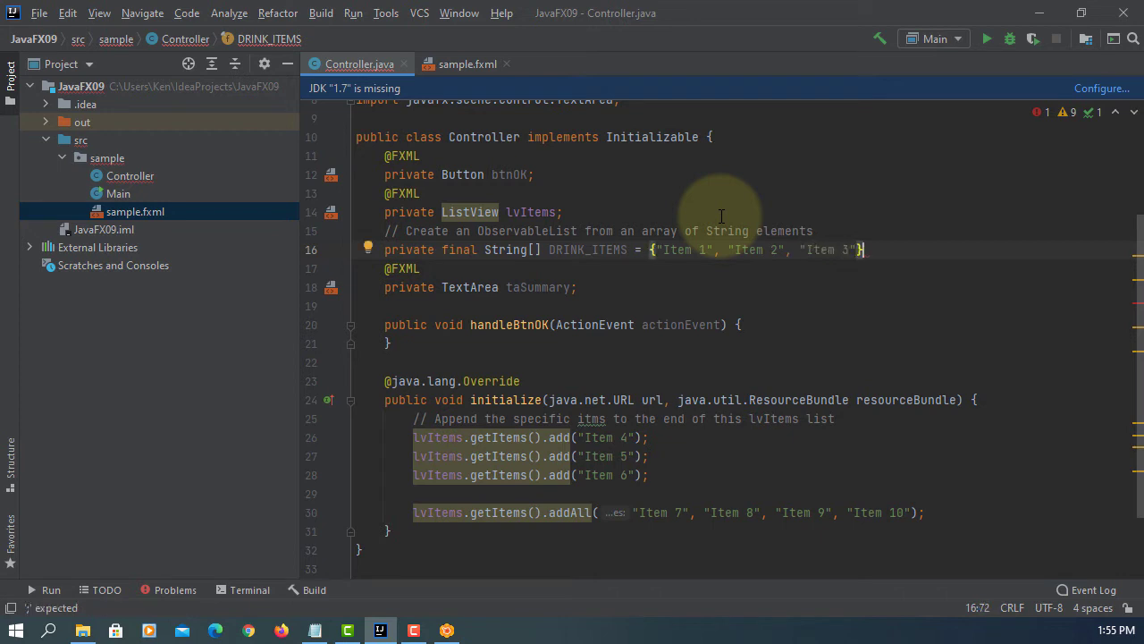
Step: Declare private final ObservableList<String> DRINK_LIST = FXCollections.observableArrayList(DRINK_ITEMS);
key("Return")
type("pri")
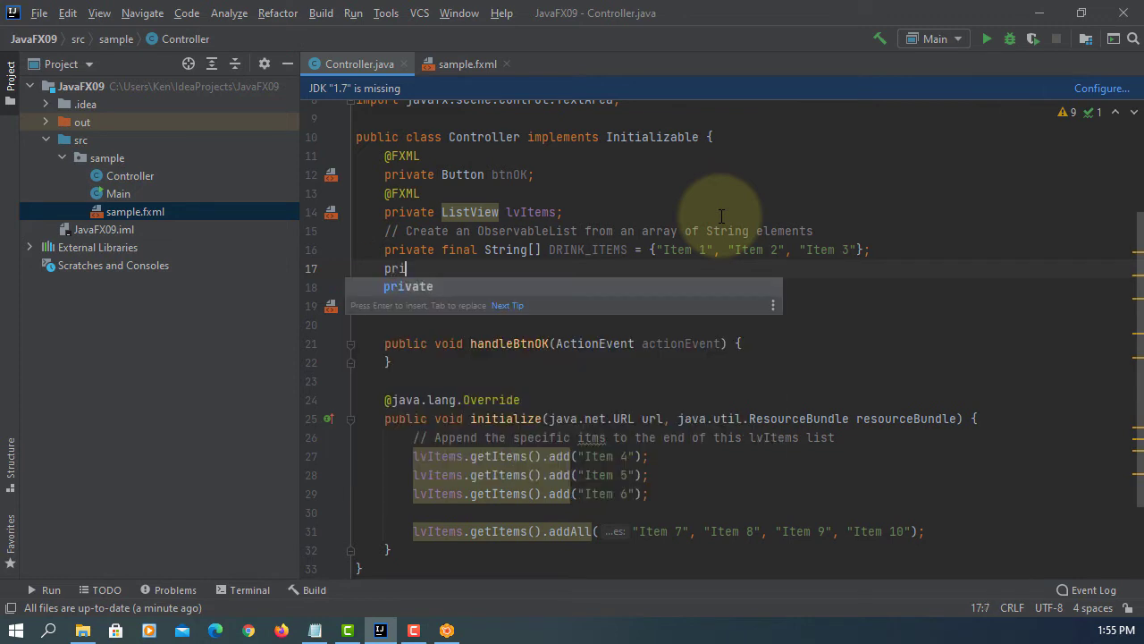
type("vate final ")
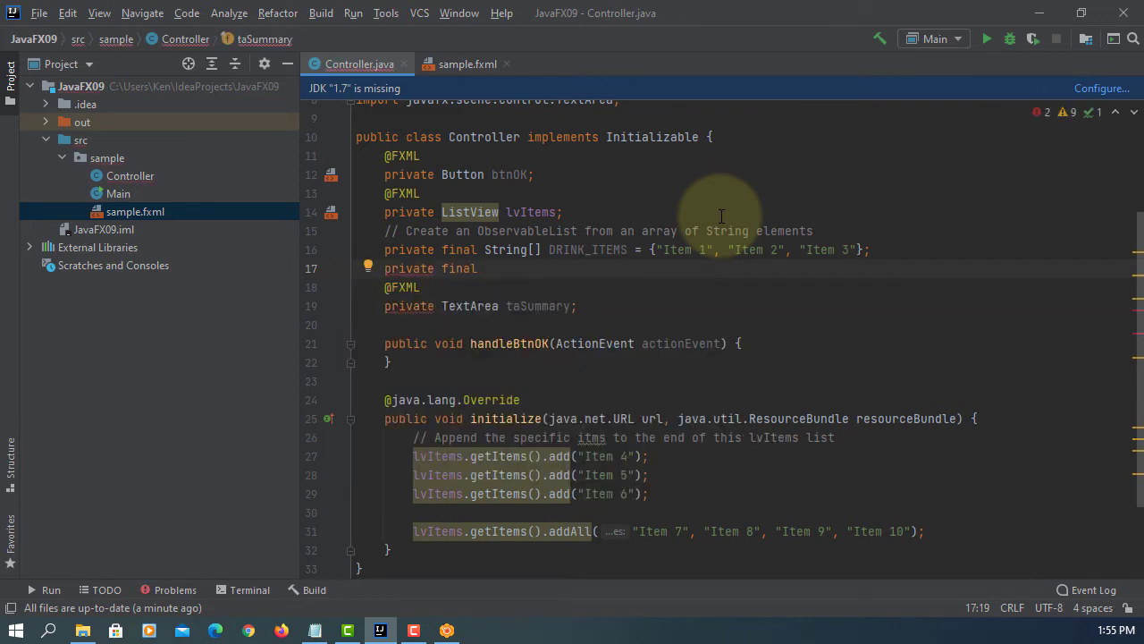
type("O")
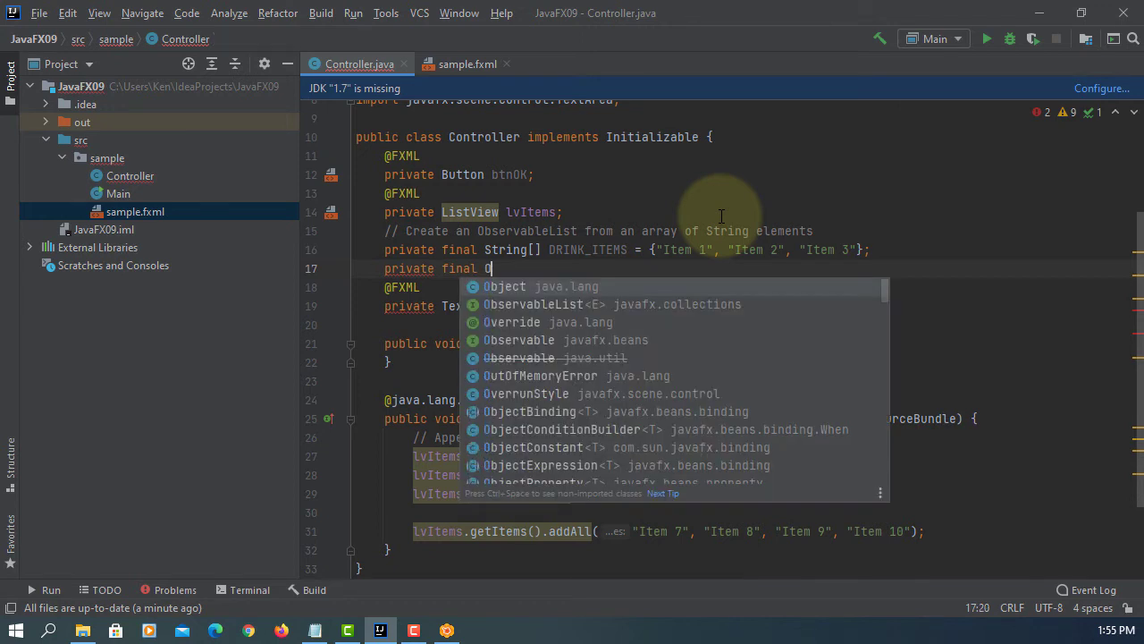
type("bser")
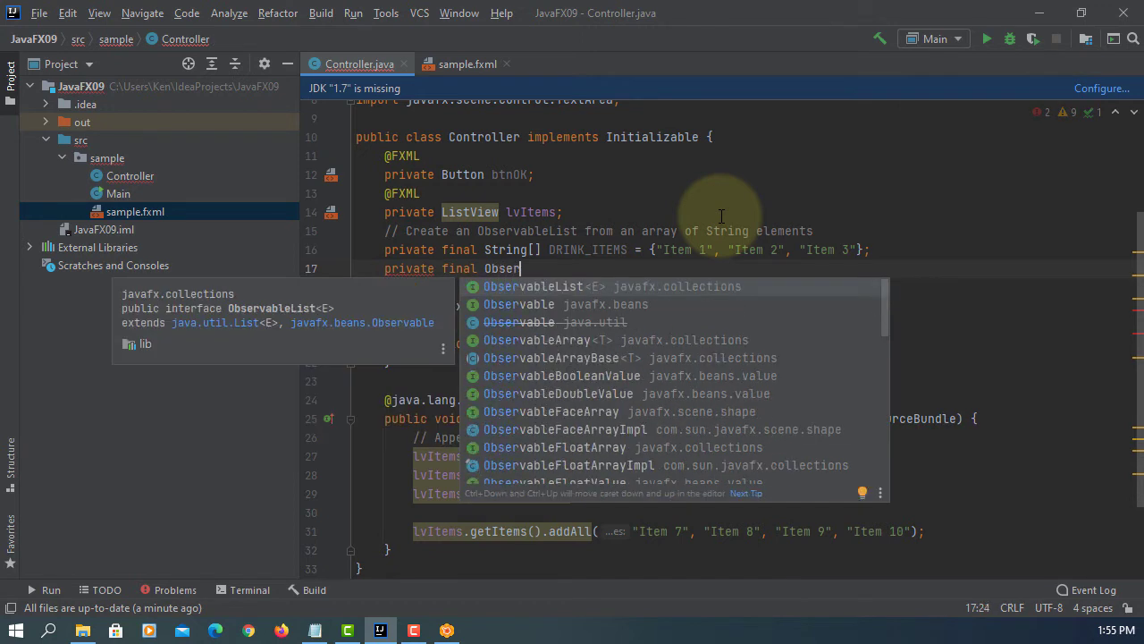
key("Tab")
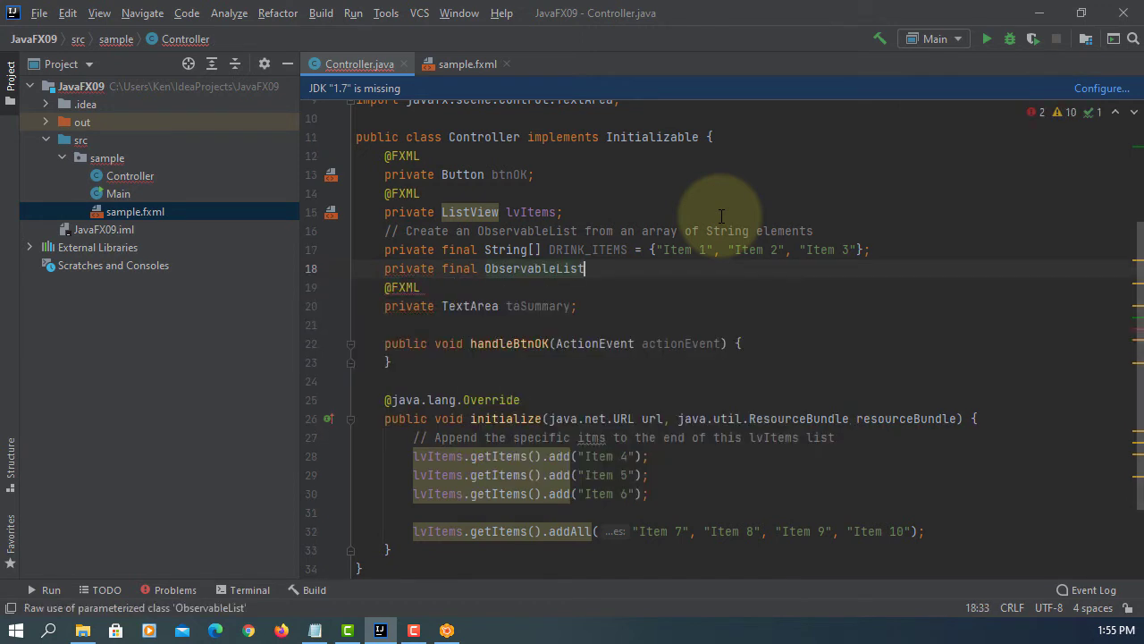
type("<S")
type("tring>")
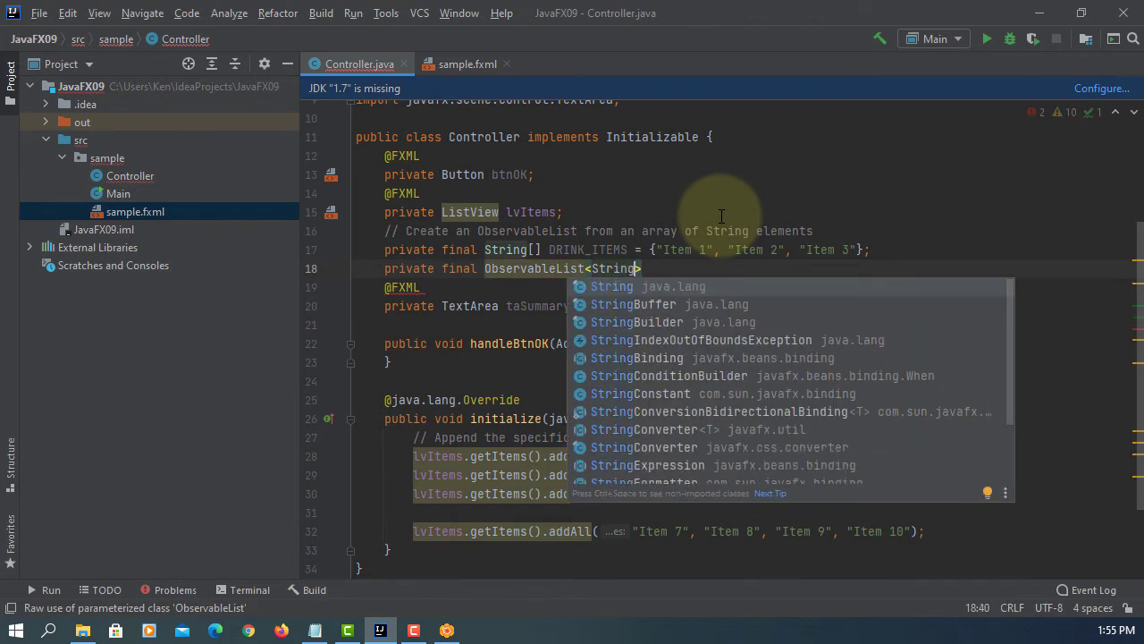
key("Escape")
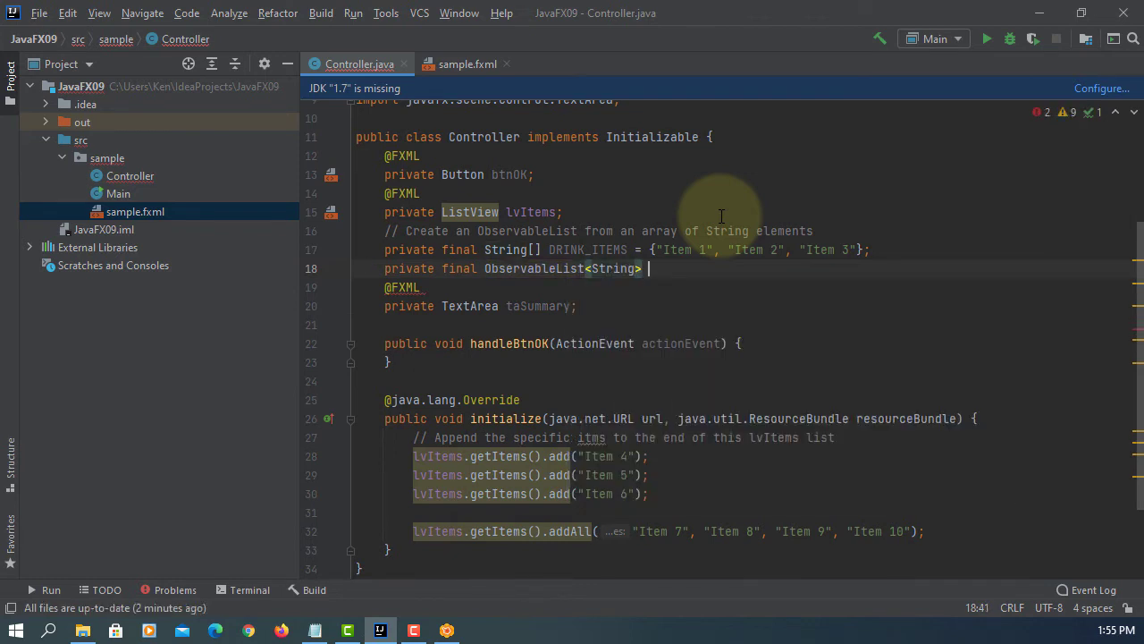
type("> DRINK_")
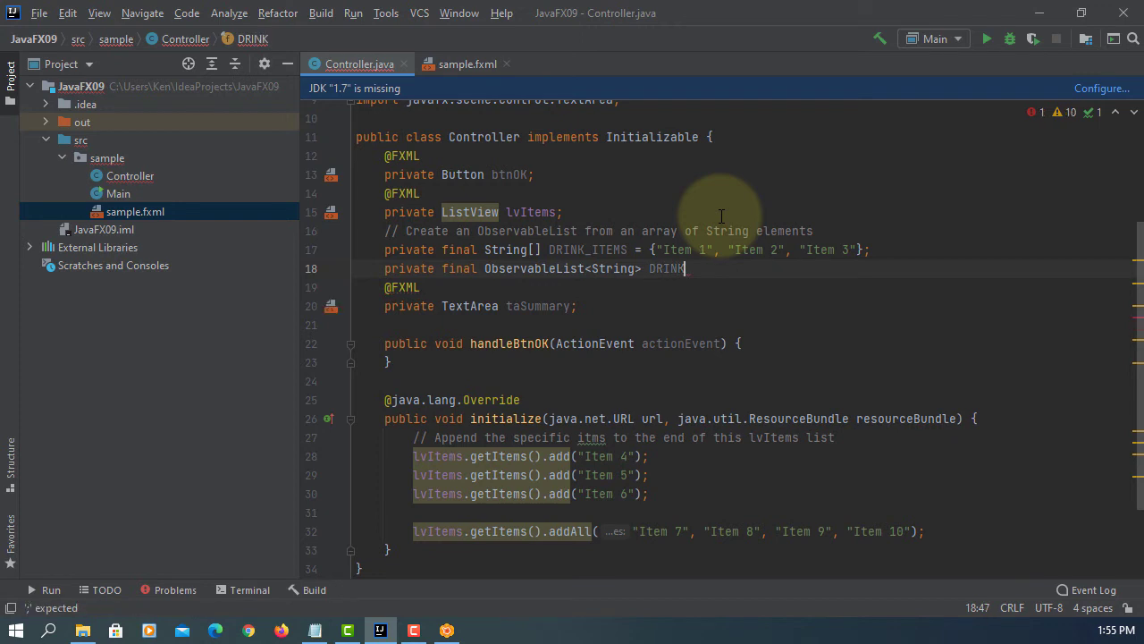
type("LIST = ")
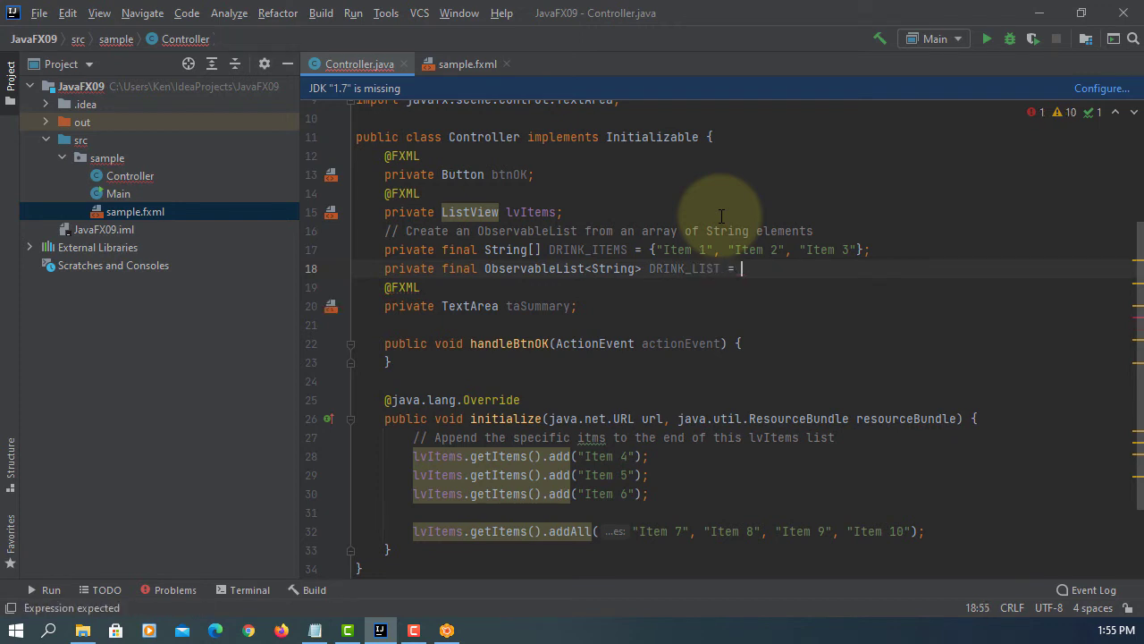
type("FXCo")
key("Return")
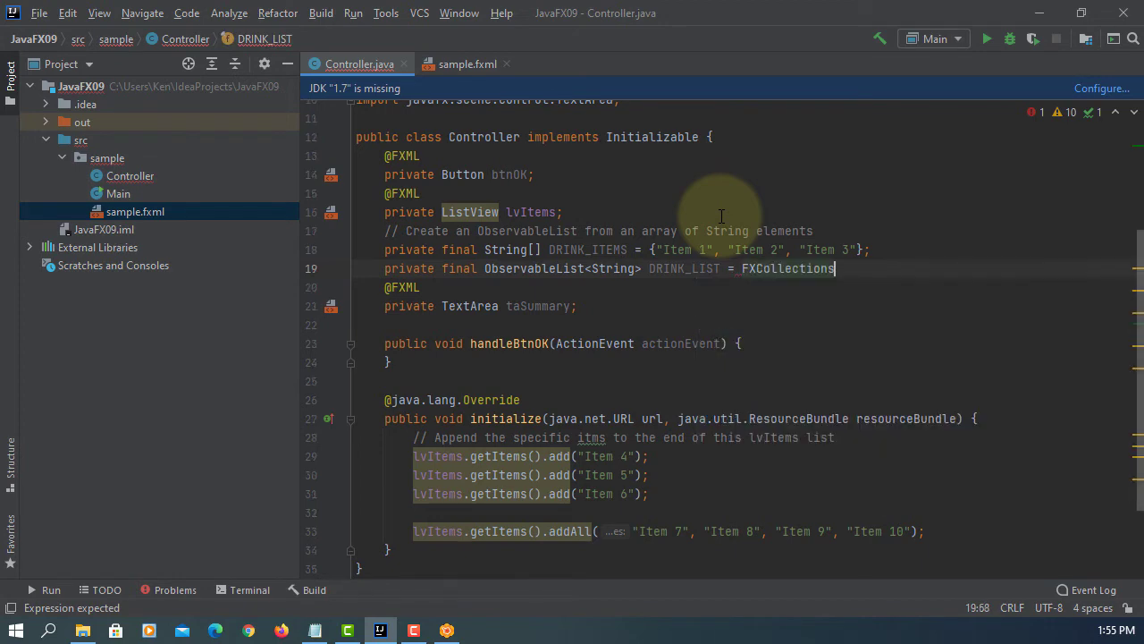
type(".o")
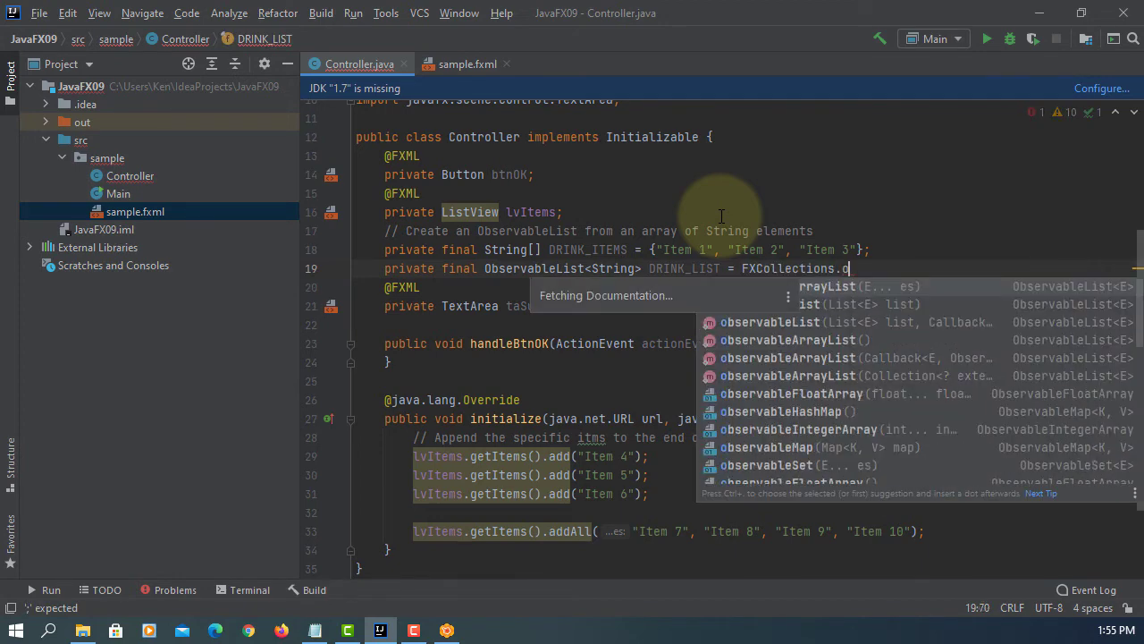
key("Return")
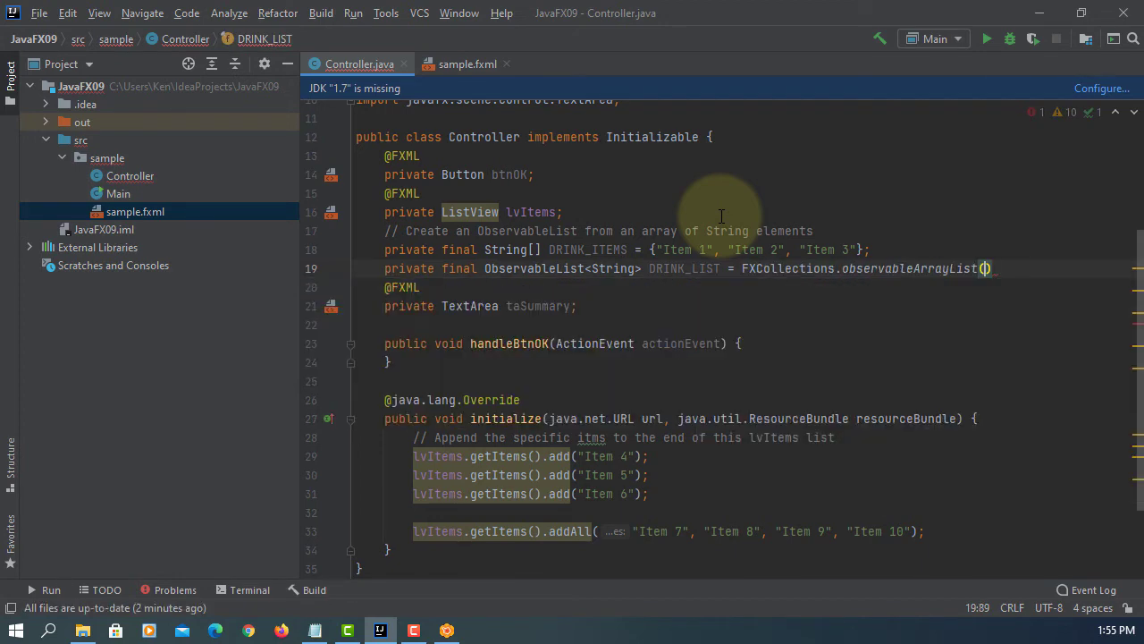
type("DR")
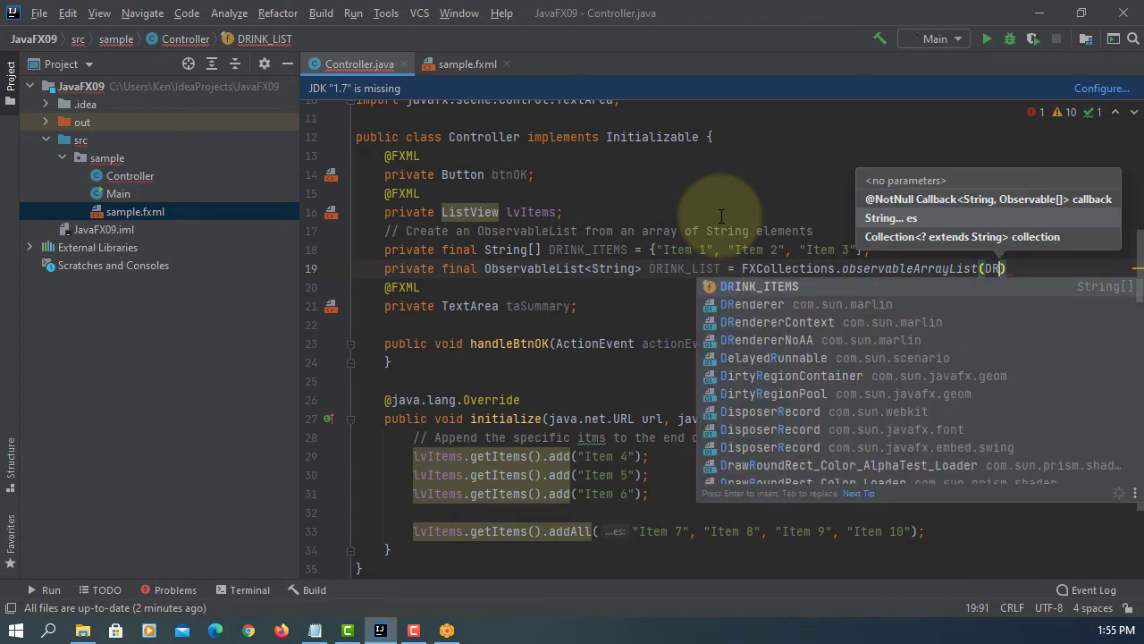
key("Return")
key("End")
type(";")
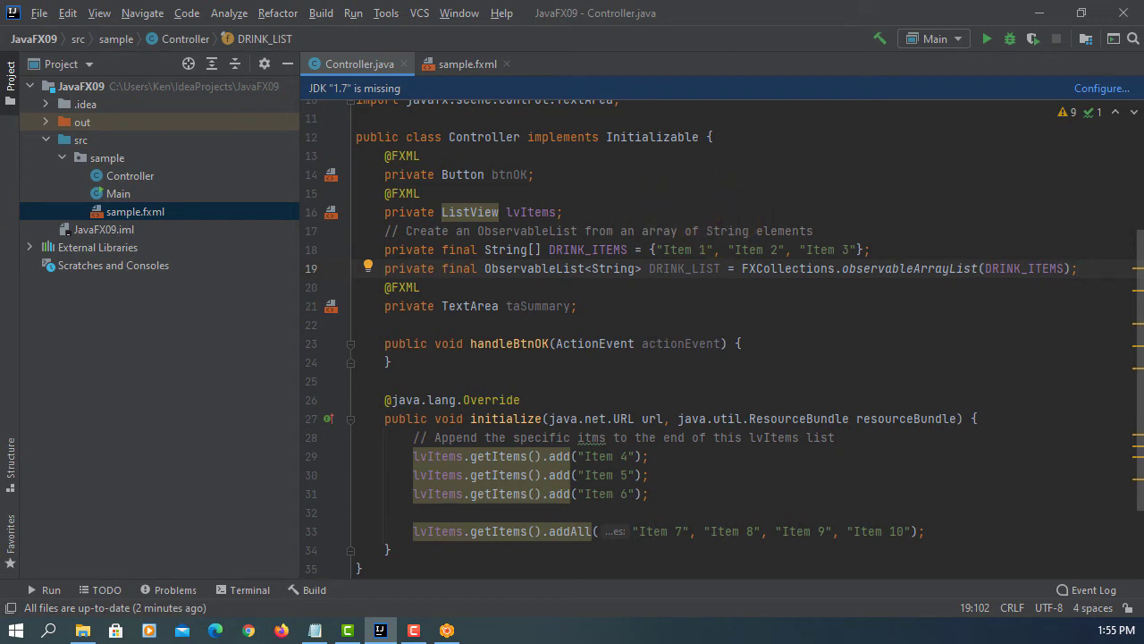
scroll(537, 447, "down", 3)
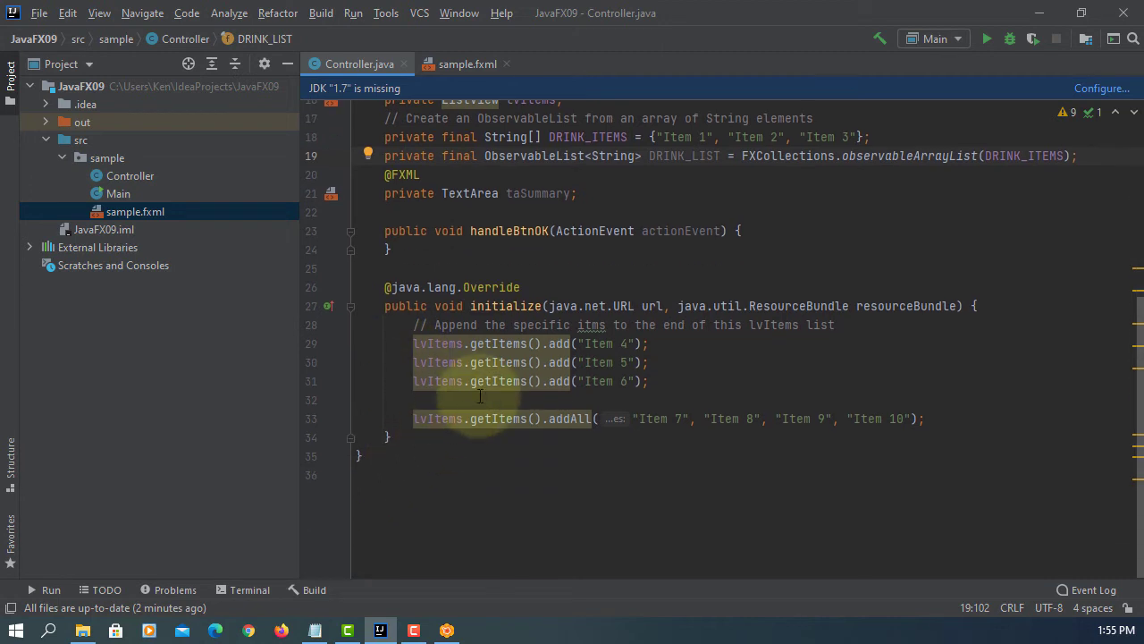
Step: Begin initialize with a comment and lvItems.setItems(DRINK_LIST) before the add calls
left_click(1055, 305)
key("Return")
key("Return")
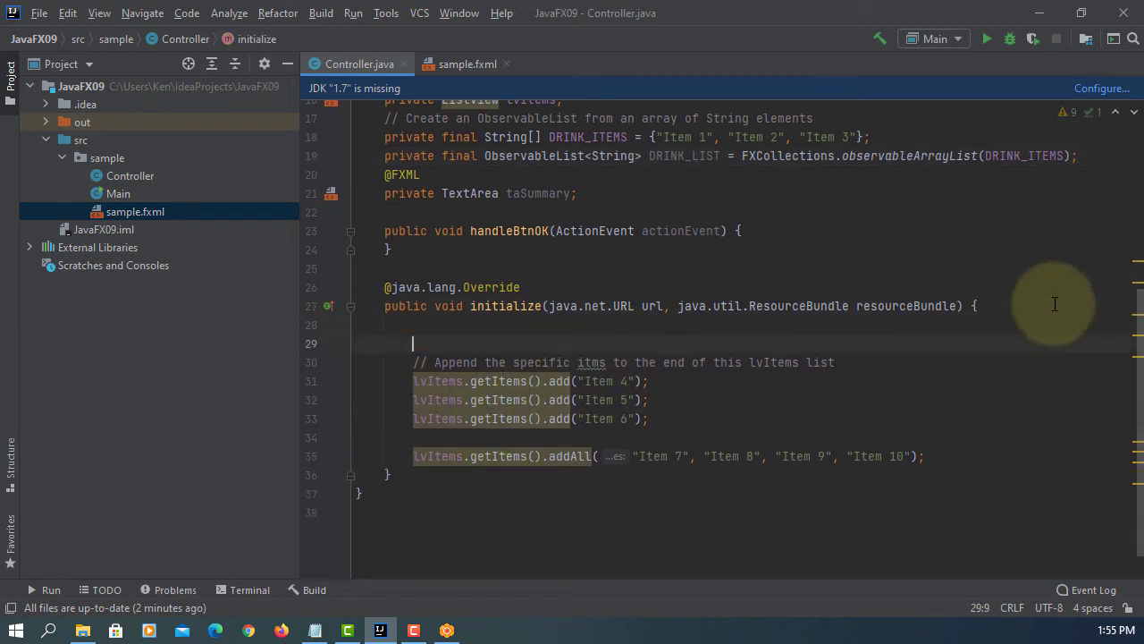
type("// Se")
type("t the")
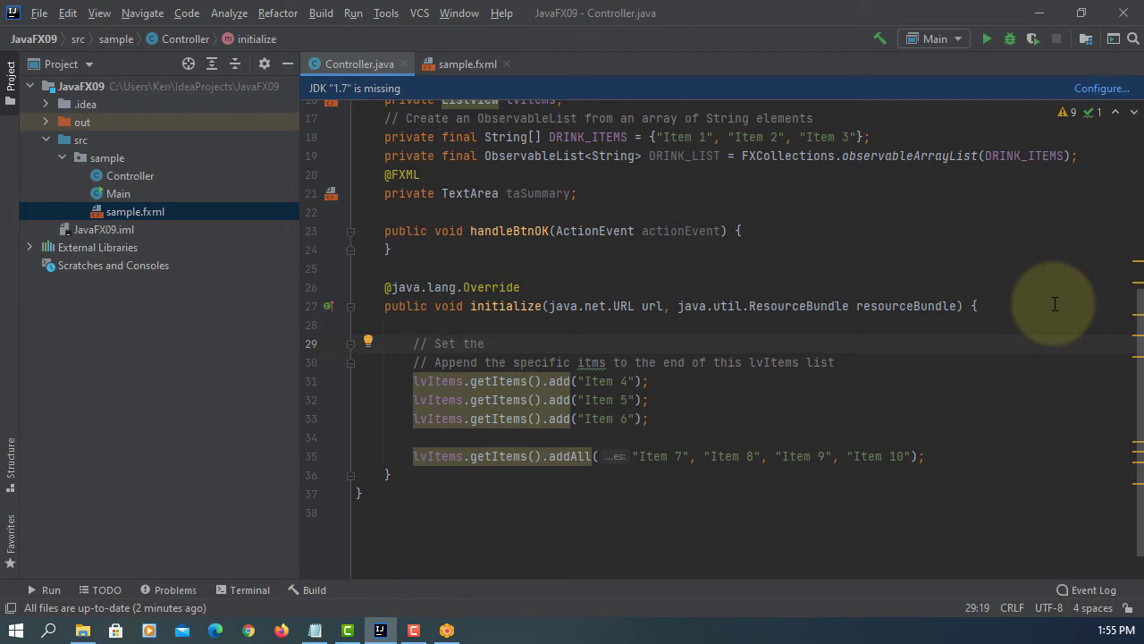
type(" val")
type("ue of ")
type("the property items")
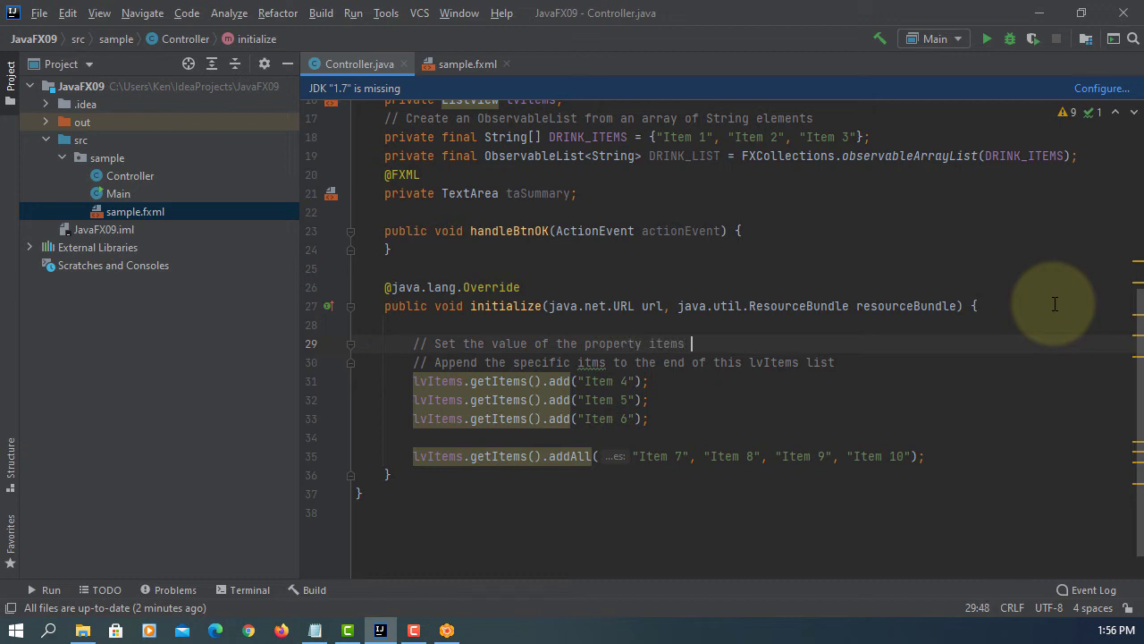
type("to display")
type(" in the lis")
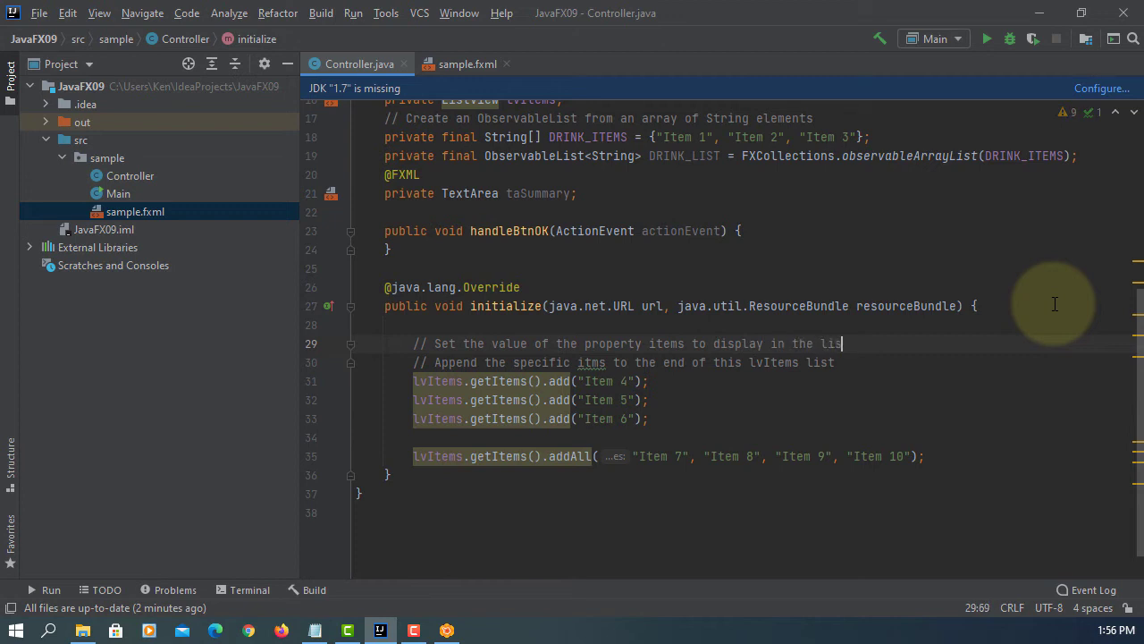
type("tview")
key("Return")
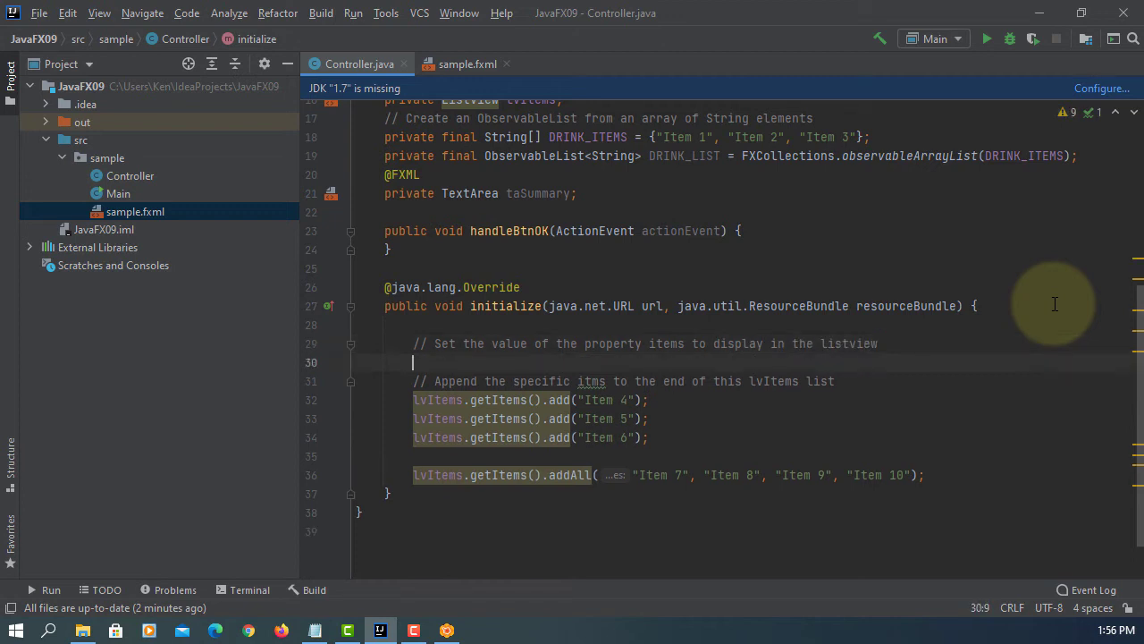
type("lv")
key("Tab")
type(".set")
key("Tab")
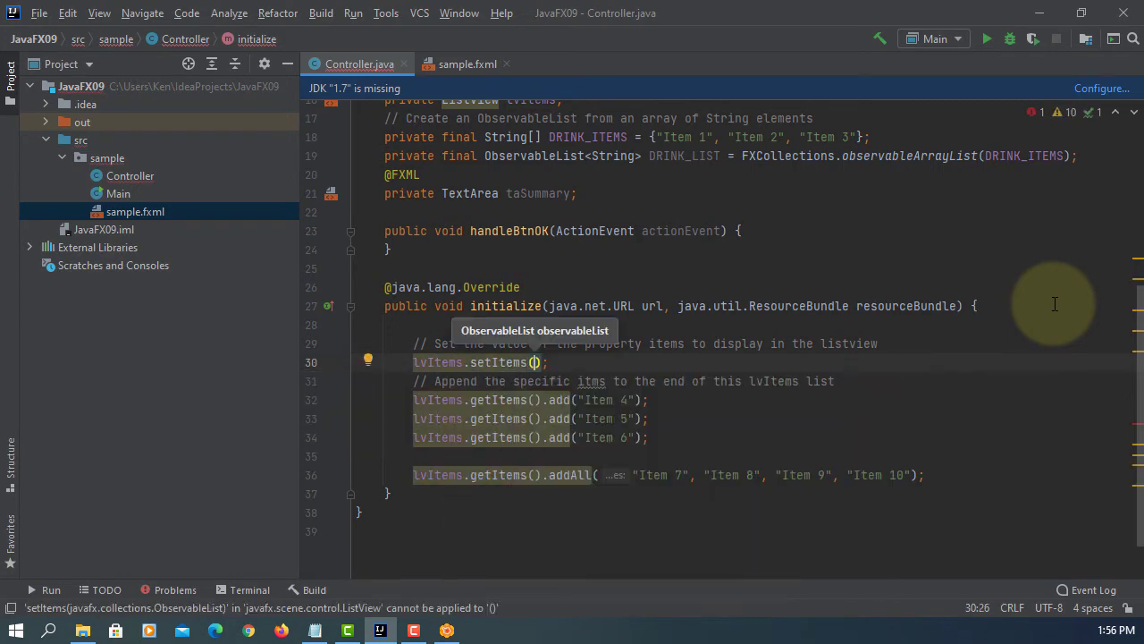
type("D")
key("Escape")
key("Tab")
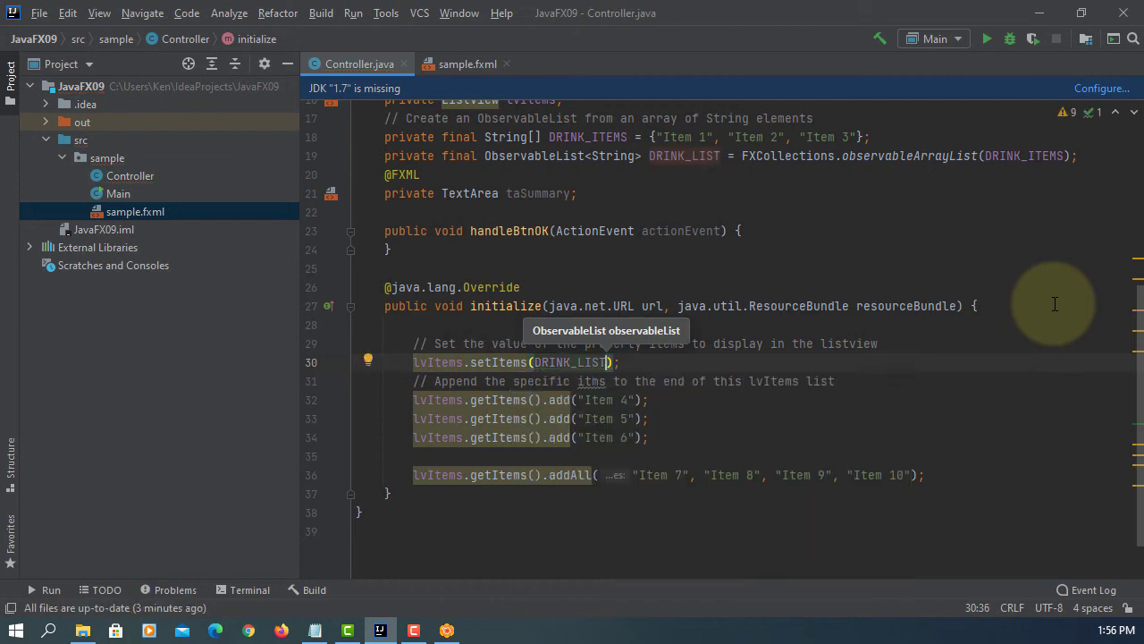
key("End")
key("Return")
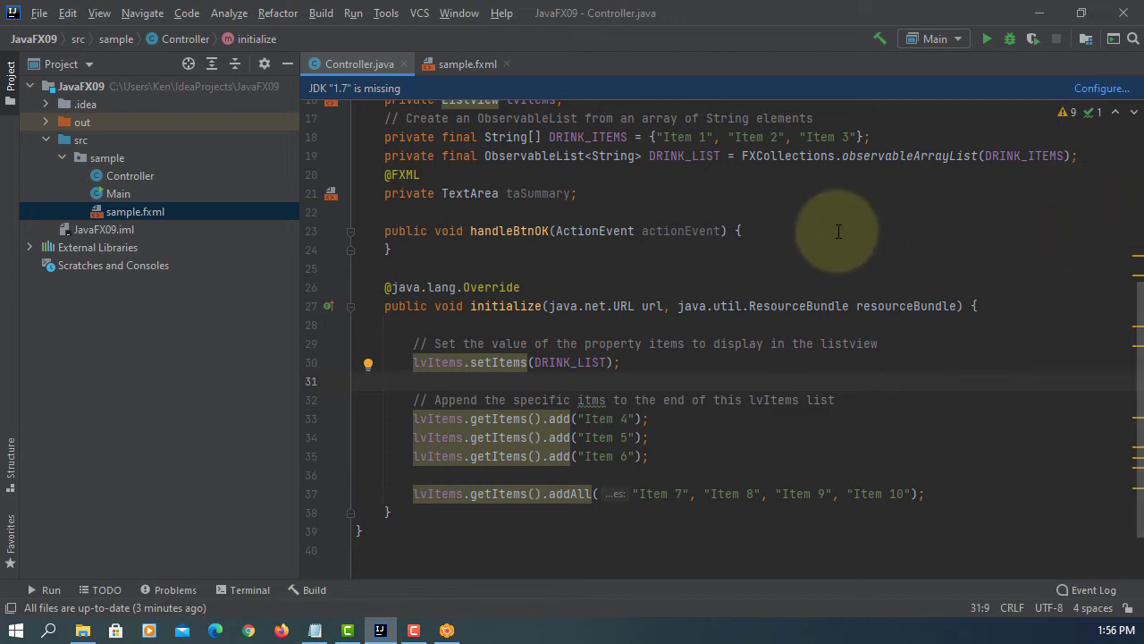
left_click(352, 13)
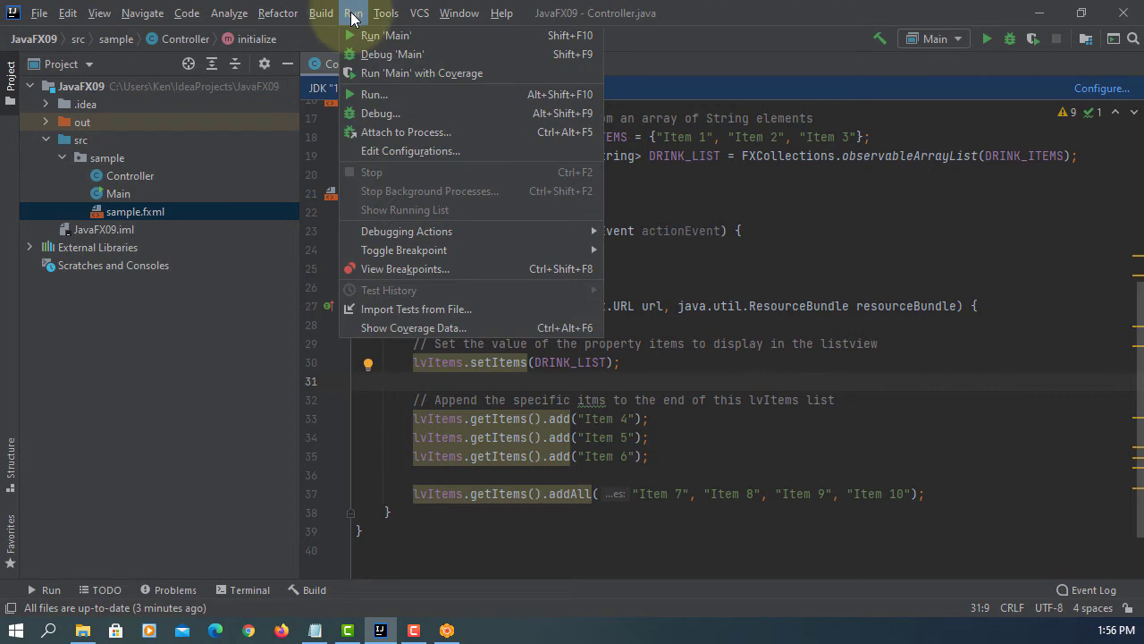
left_click(385, 36)
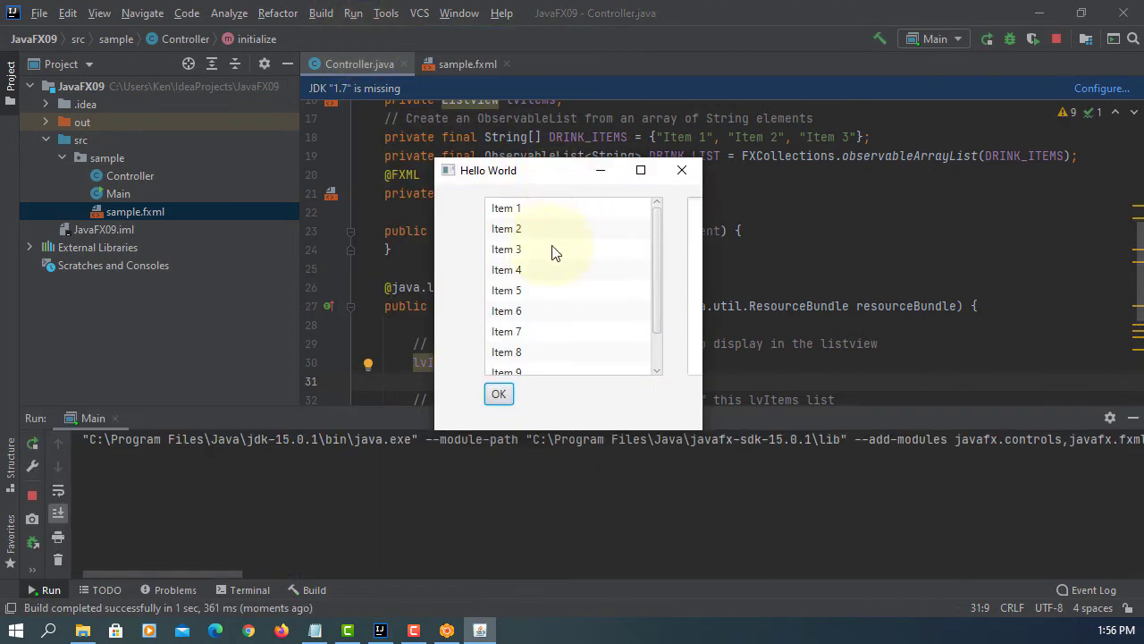
scroll(566, 255, "down", 1)
scroll(554, 281, "up", 1)
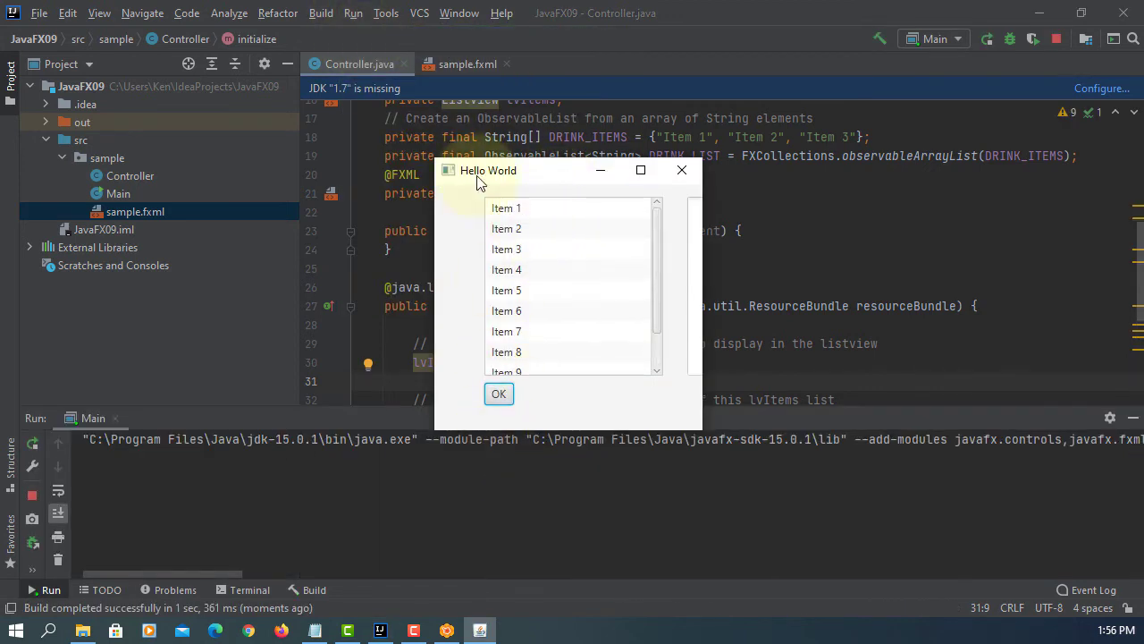
left_click(682, 170)
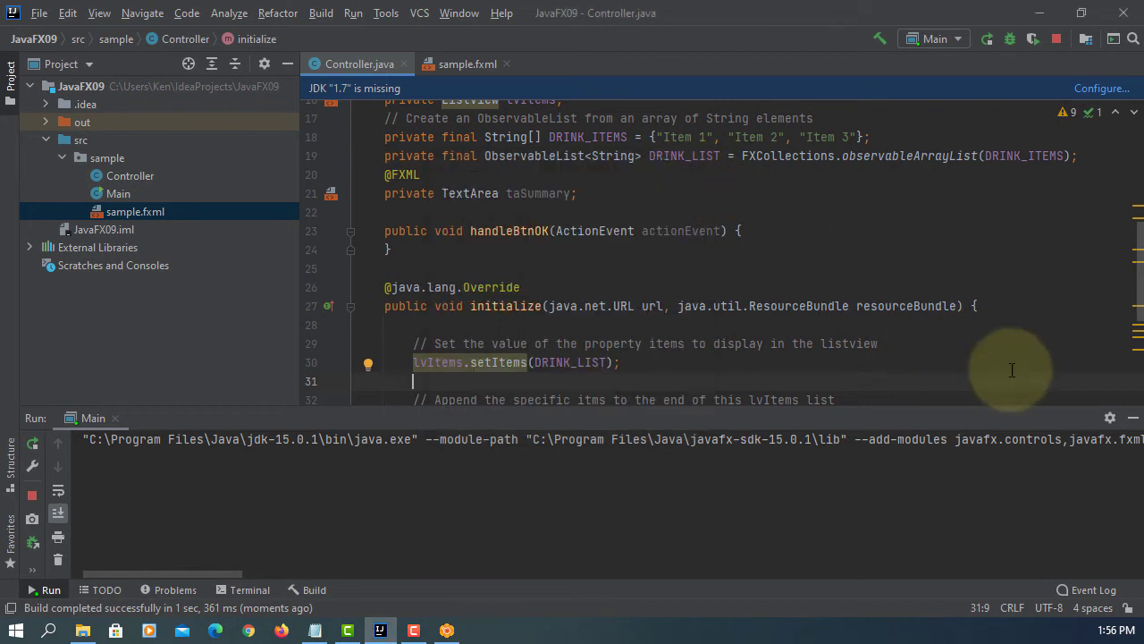
left_click(1131, 420)
left_click(740, 230)
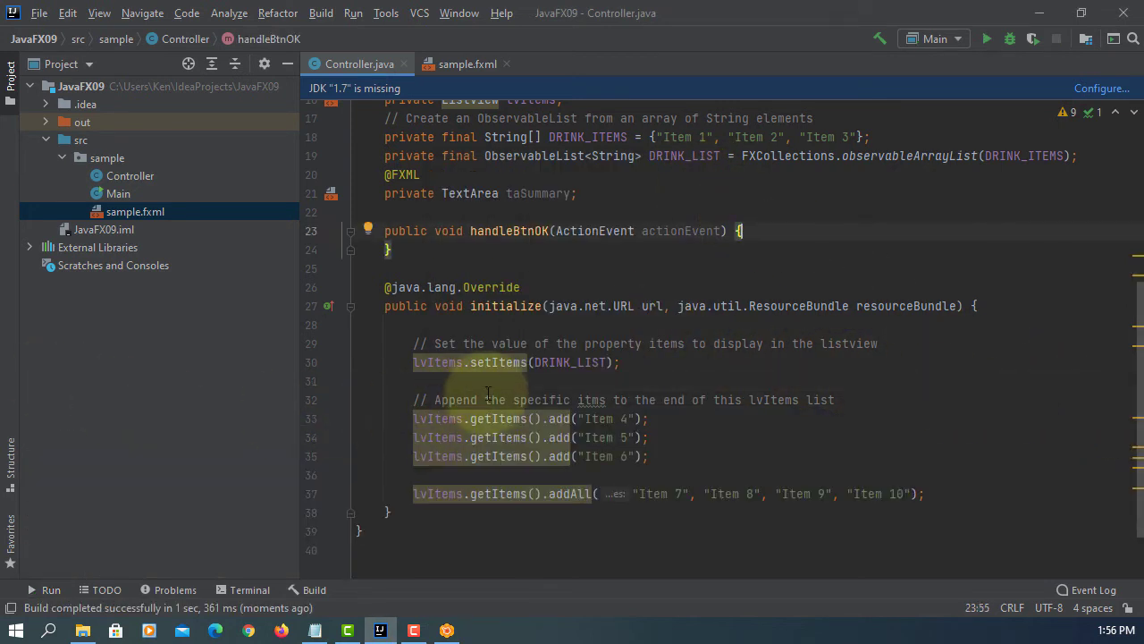
Step: In handleBtnOK add a comment and taSummary.appendText(lvItems.getSelectionModel().getSelectedItem() + "\n");
key("Return")
type("// ")
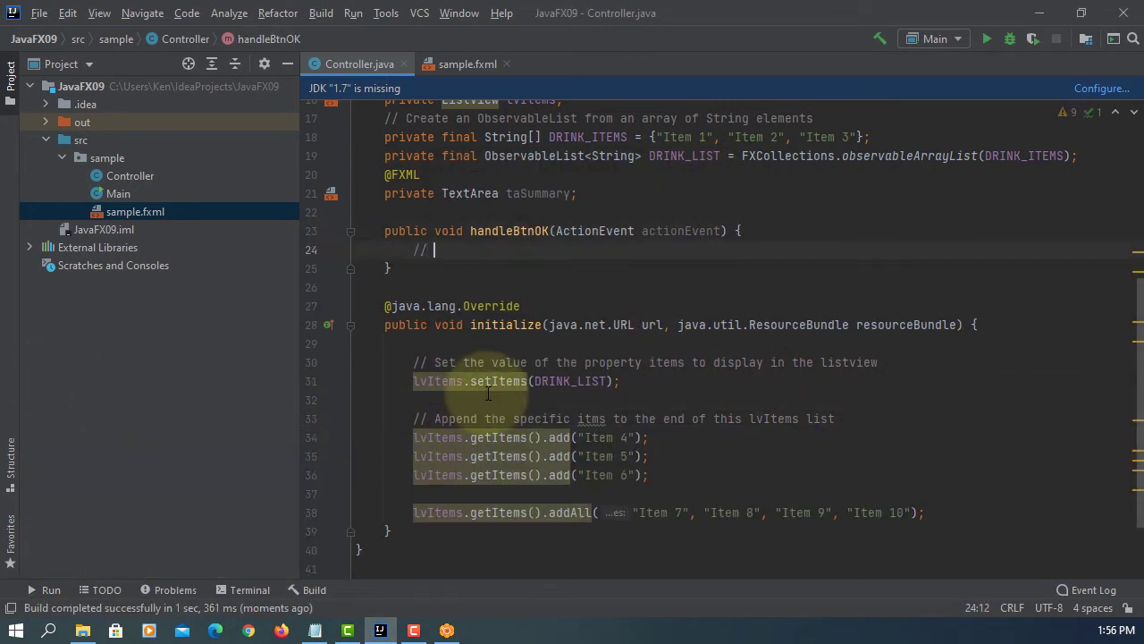
type("Get the cur")
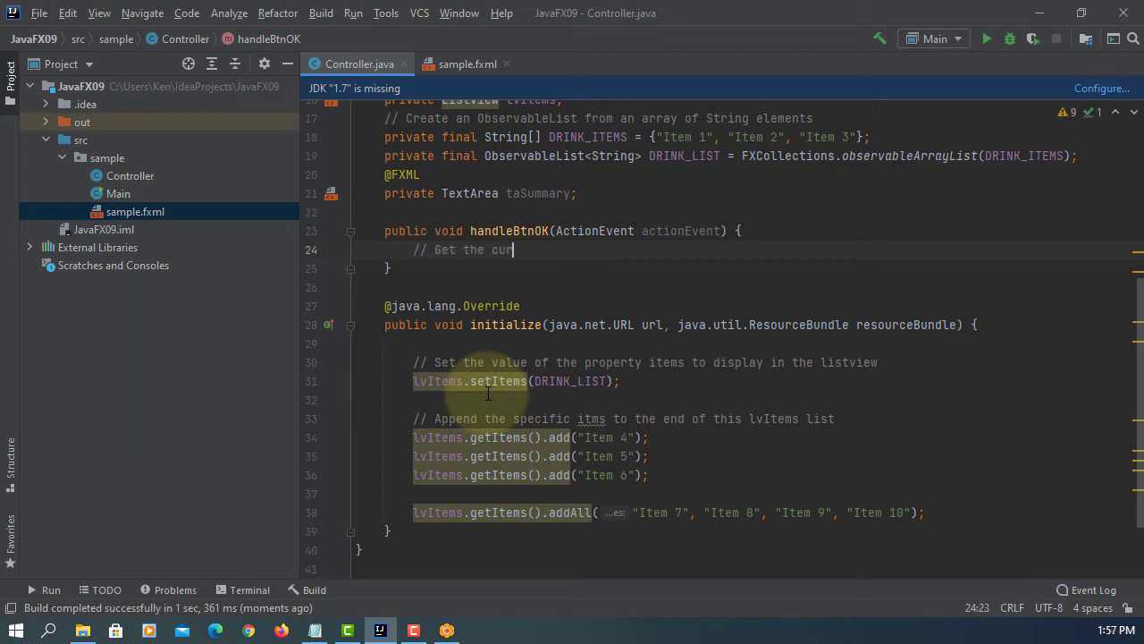
type("rently selected")
type(" object in th")
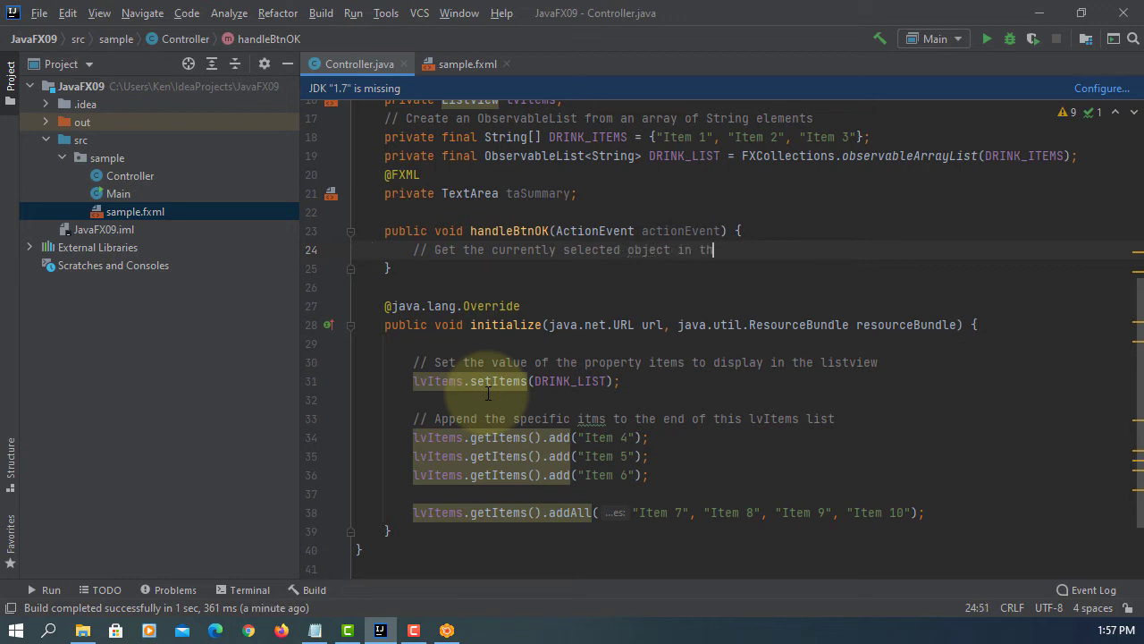
type("is mod")
type("el")
key("Return")
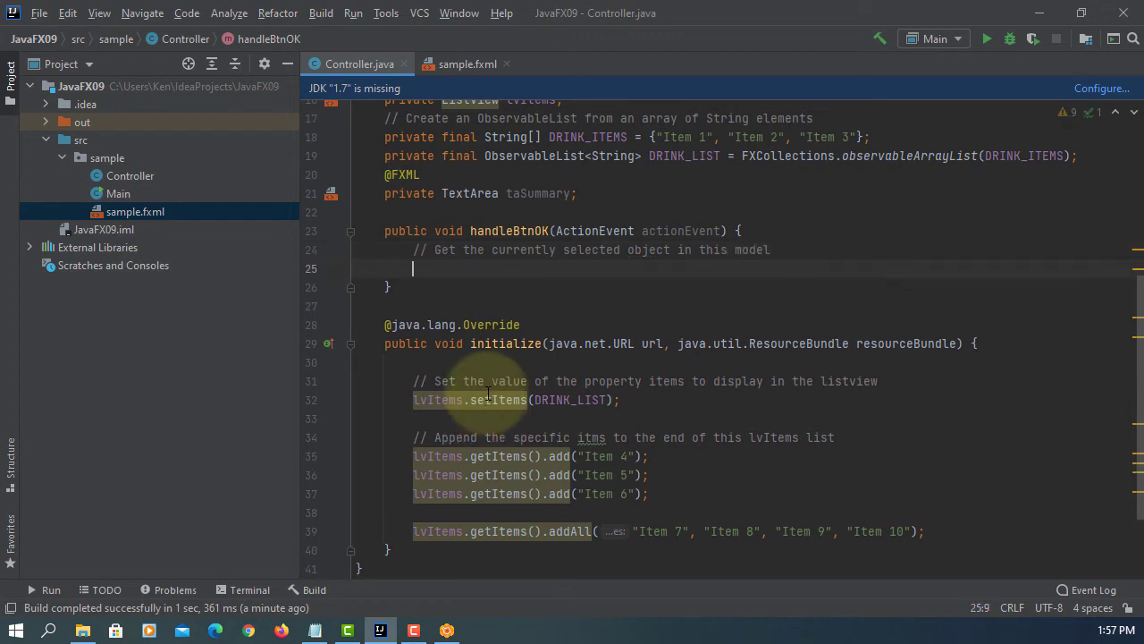
type("ta")
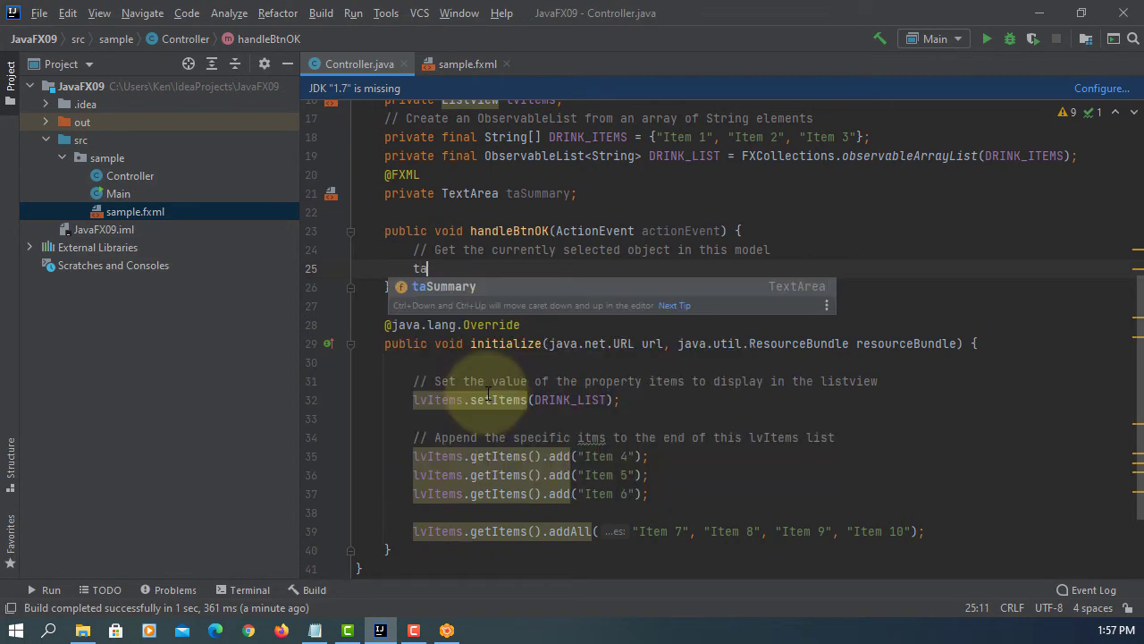
key("Tab")
type(".ap")
key("Tab")
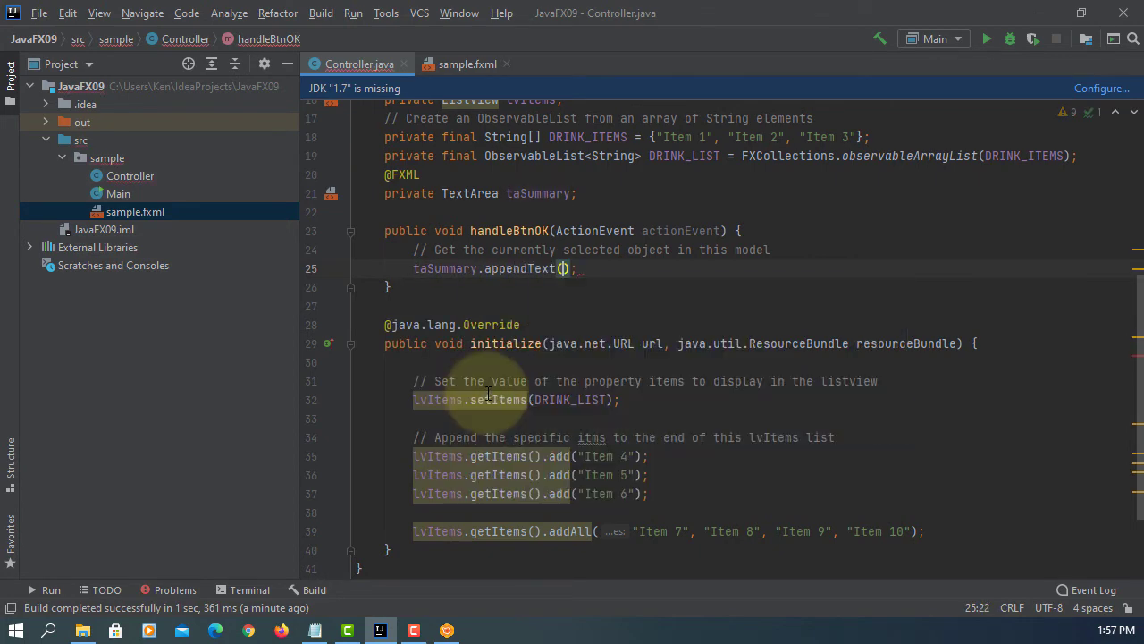
type("lv")
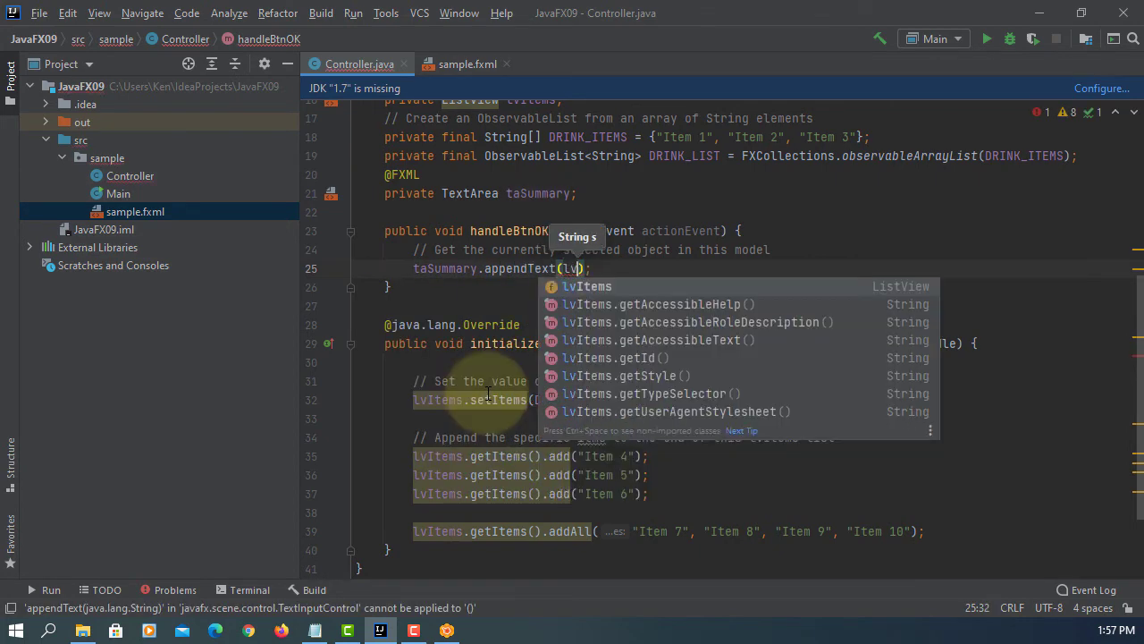
key("Tab")
type(".")
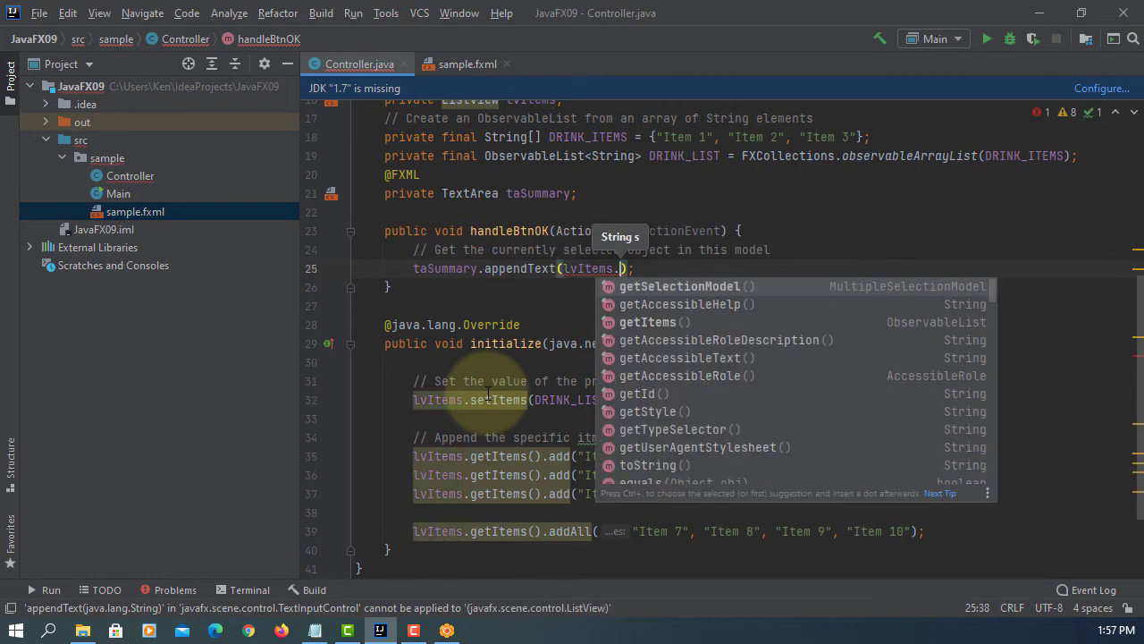
type("get")
key("Tab")
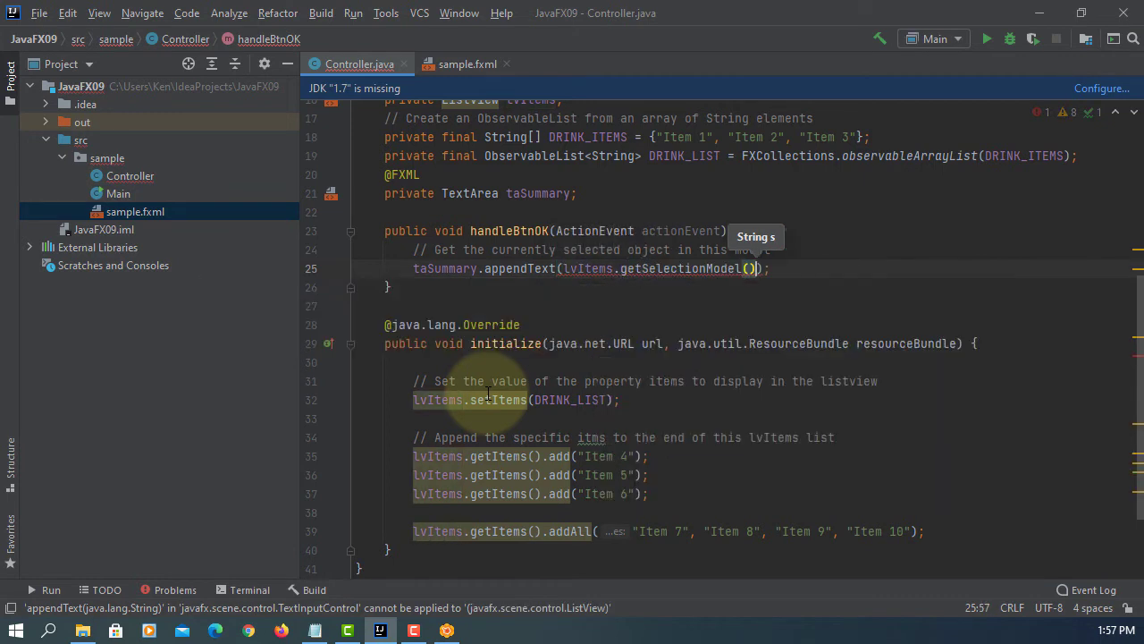
type(".get")
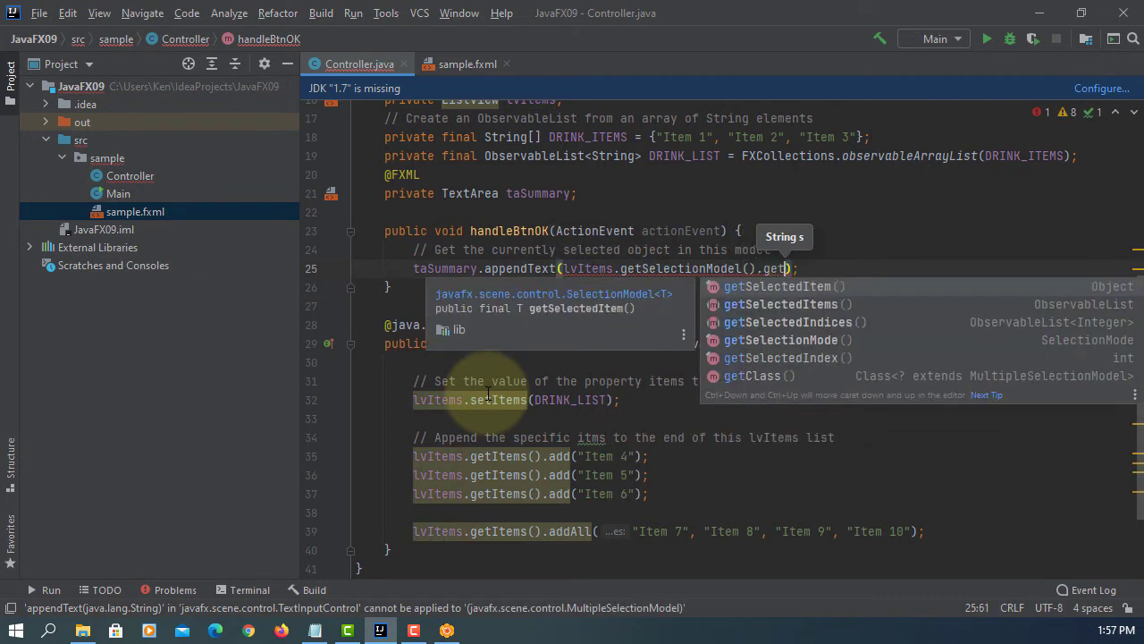
key("Tab")
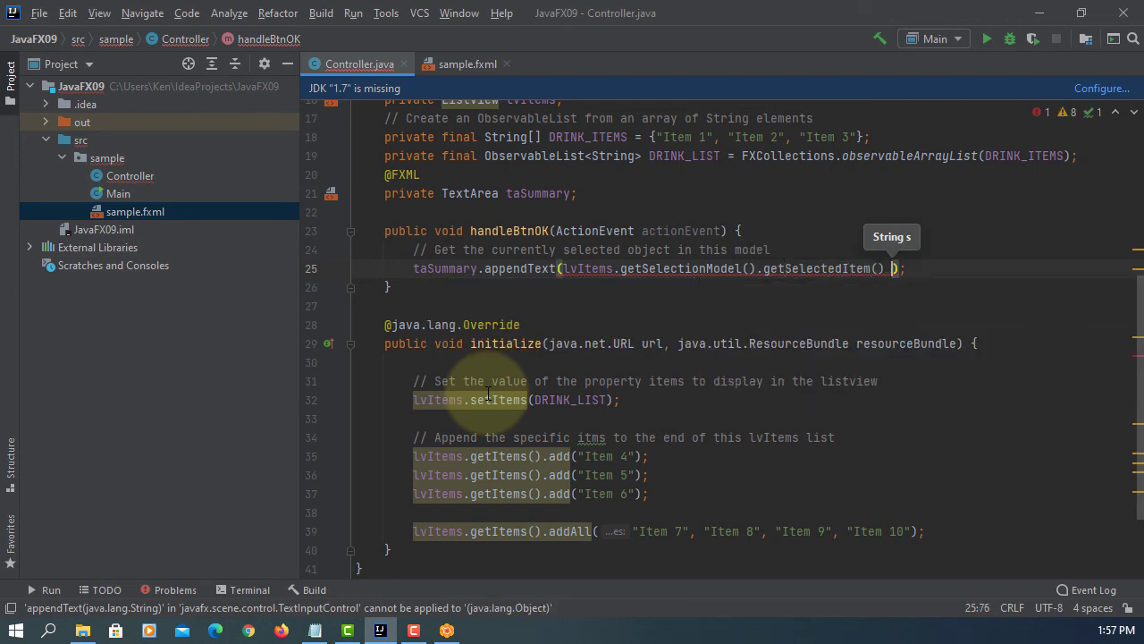
type("+\"\\n\")")
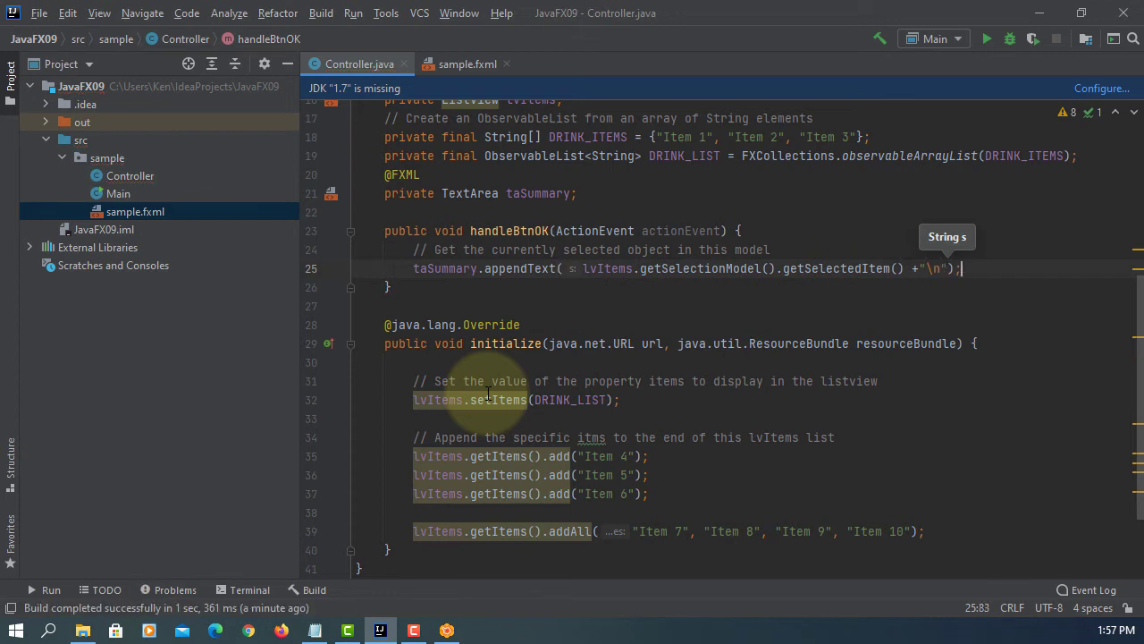
Step: Duplicate the appendText statement below, changing the call to getSelectedIndex()
key("shift+Home")
key("ctrl+c")
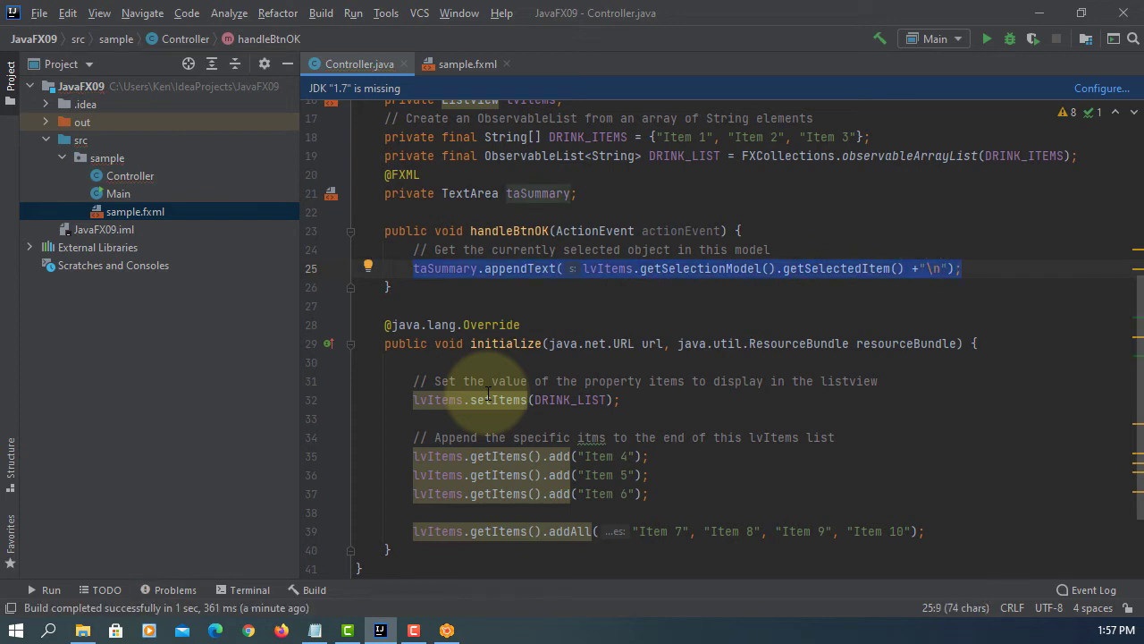
key("End")
key("Return")
key("ctrl+v")
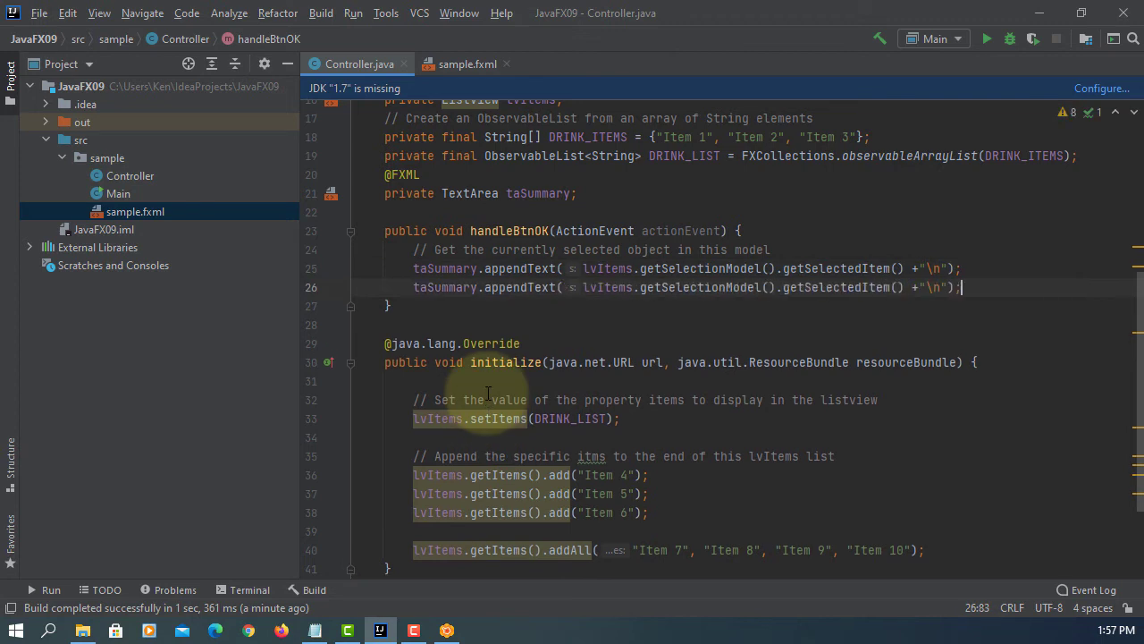
key("ctrl+Left")
key("ctrl+Left")
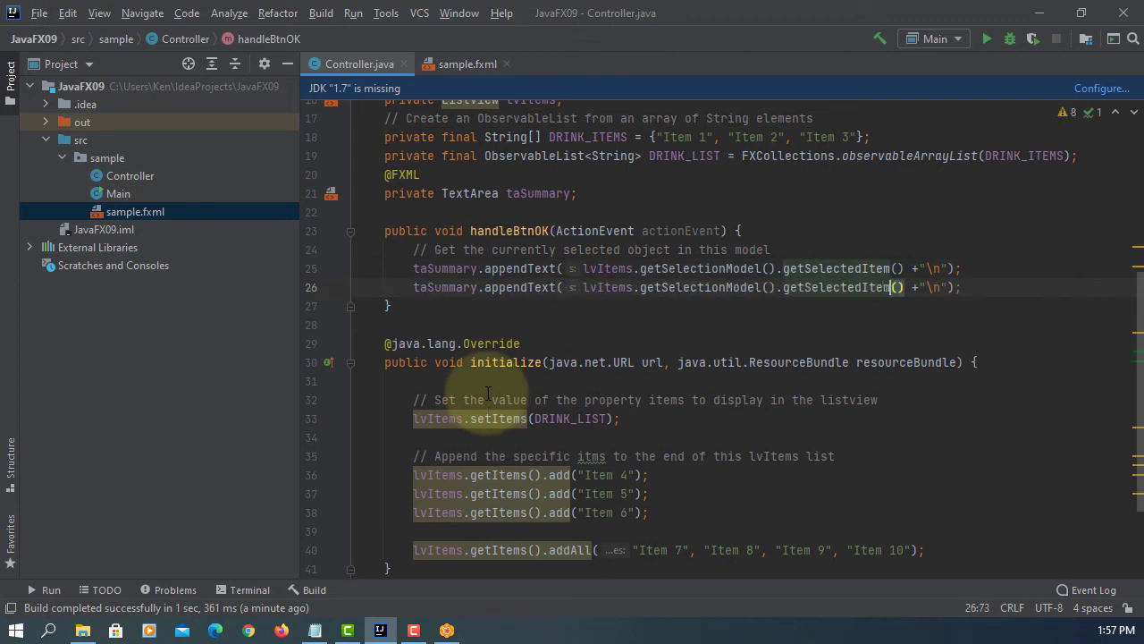
key("BackSpace")
key("BackSpace")
key("BackSpace")
type("In")
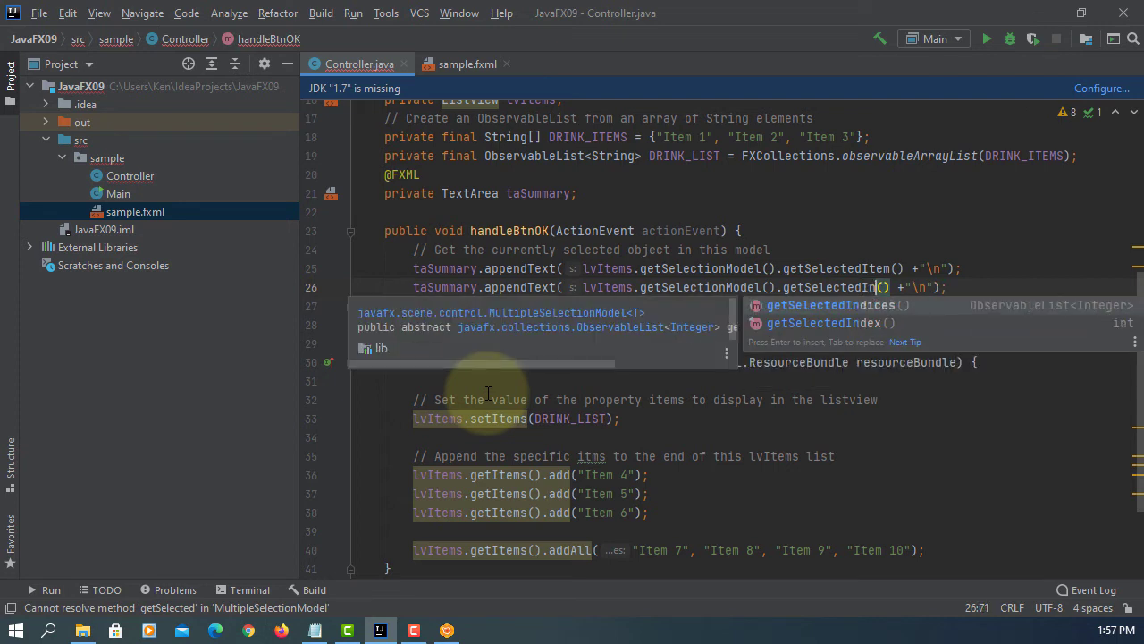
key("Down")
key("Return")
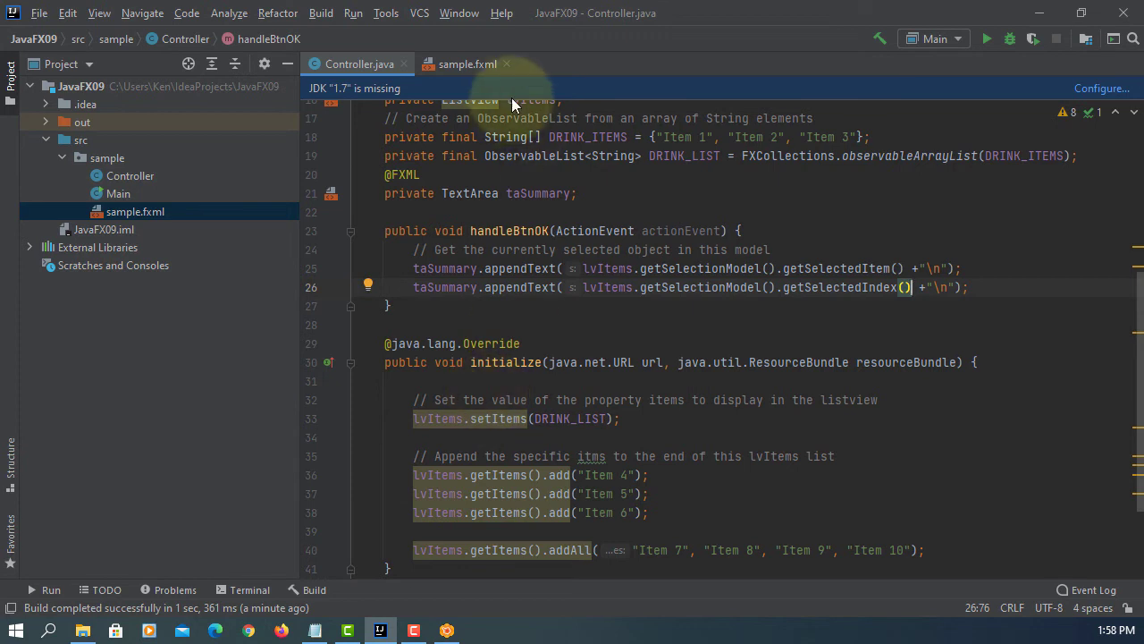
Step: Run Main, widen the app window, pick Item 1 and OK to see "Item 1, 0" appended
left_click(353, 12)
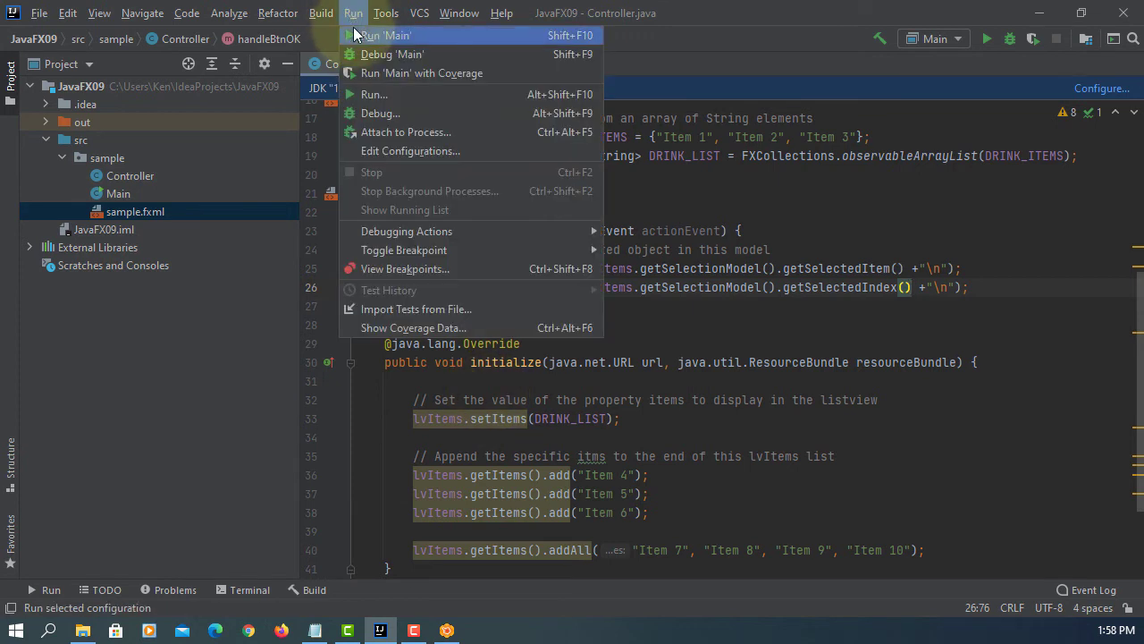
left_click(385, 35)
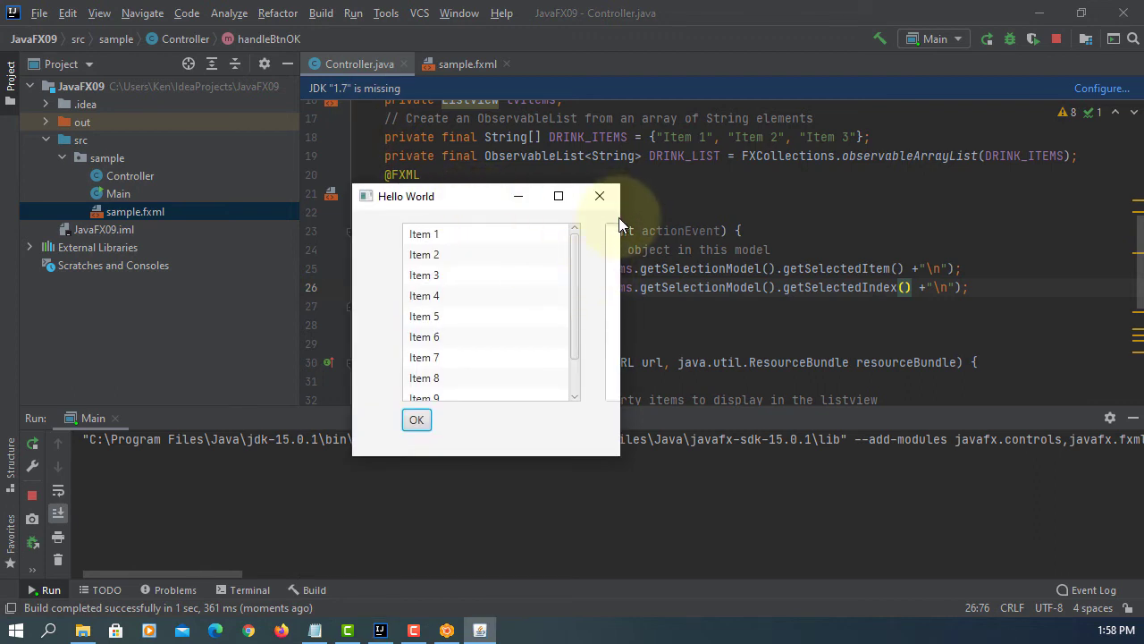
left_click_drag(620, 217, 792, 218)
left_click(447, 234)
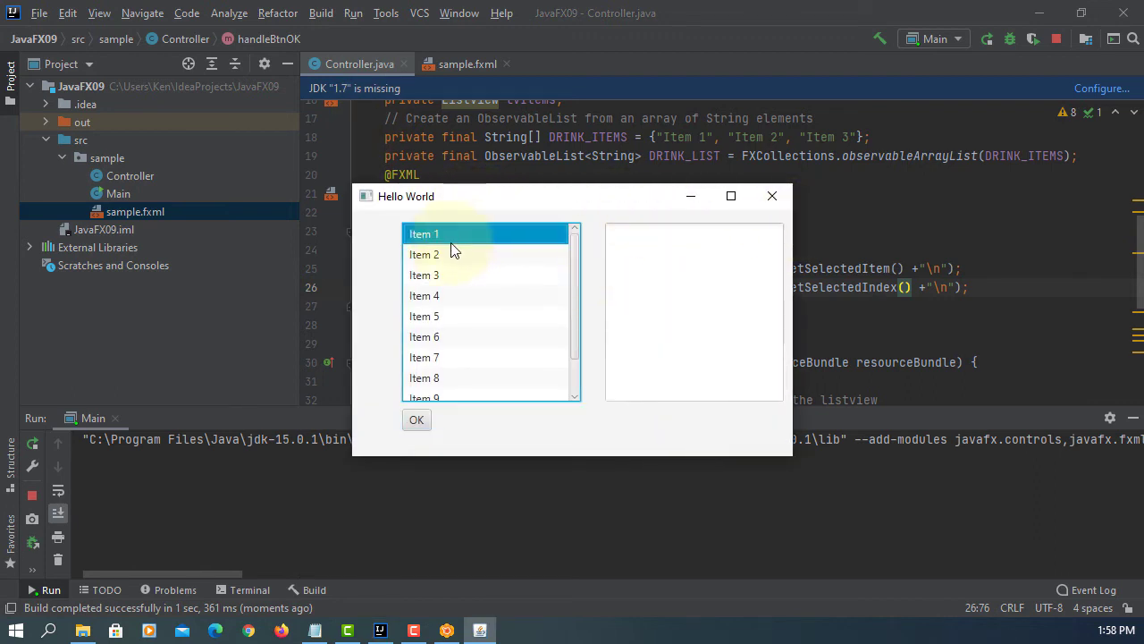
left_click(419, 419)
left_click_drag(652, 235, 615, 248)
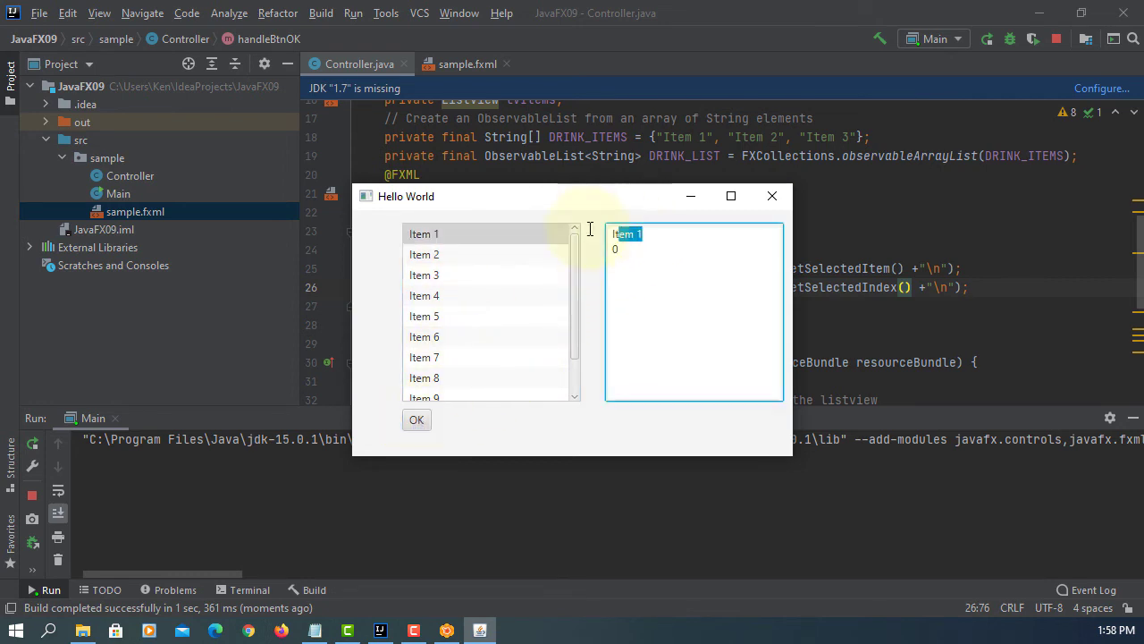
Step: Pick Item 6 and OK to see "Item 6, 5" appended, then close the test app
left_click(431, 338)
left_click(416, 419)
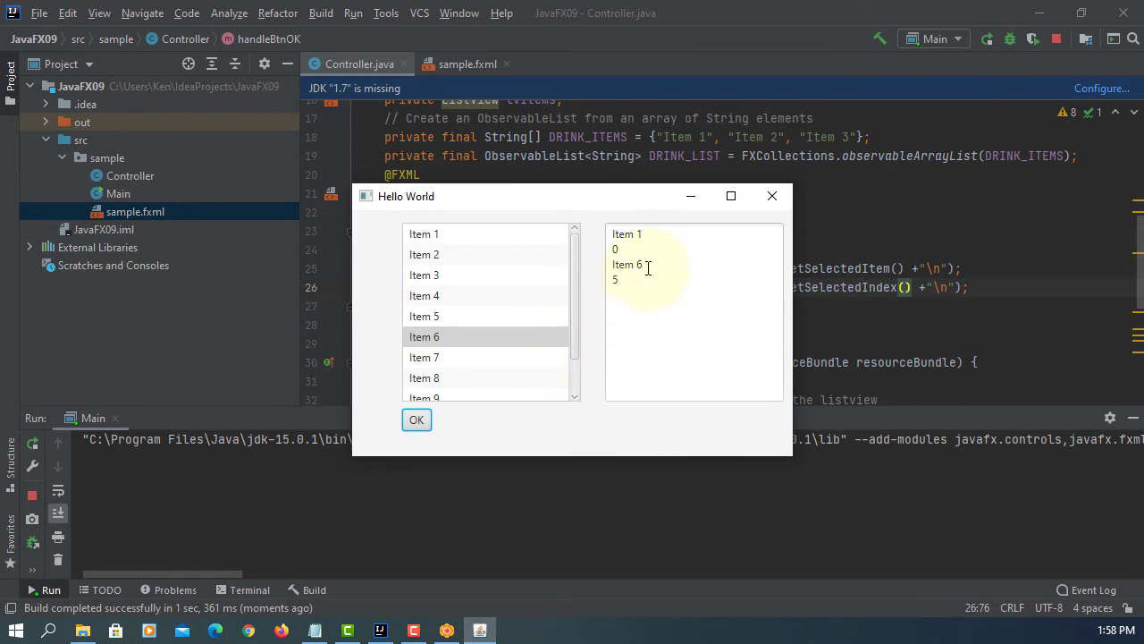
mouse_move(644, 265)
left_mouse_down()
mouse_move(614, 264)
mouse_move(611, 280)
left_mouse_up()
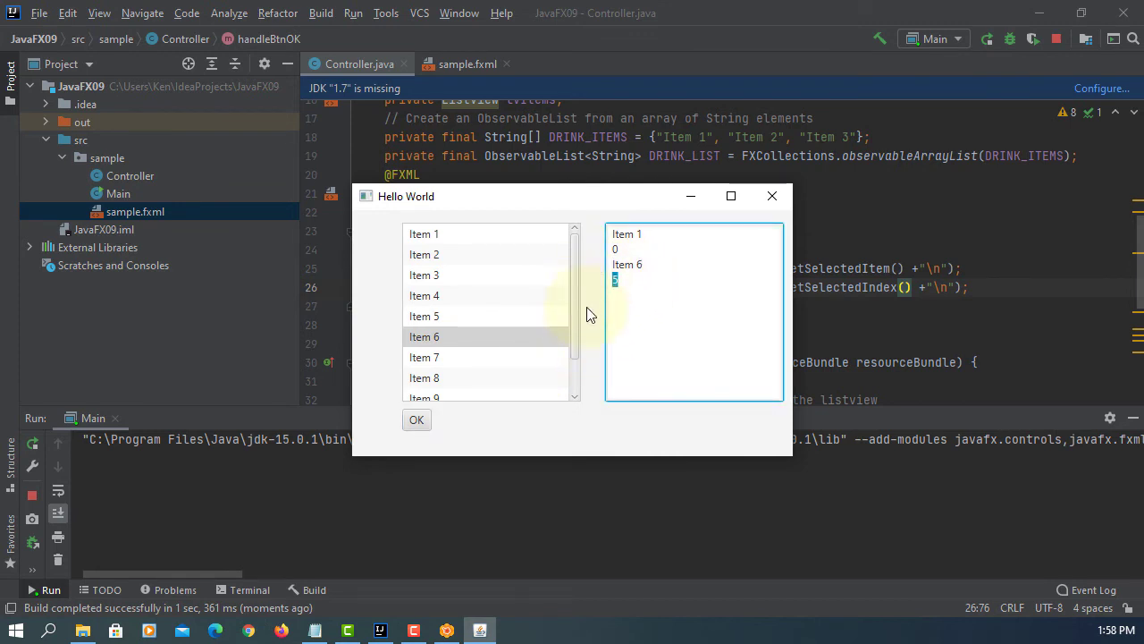
left_click(772, 195)
left_click(772, 250)
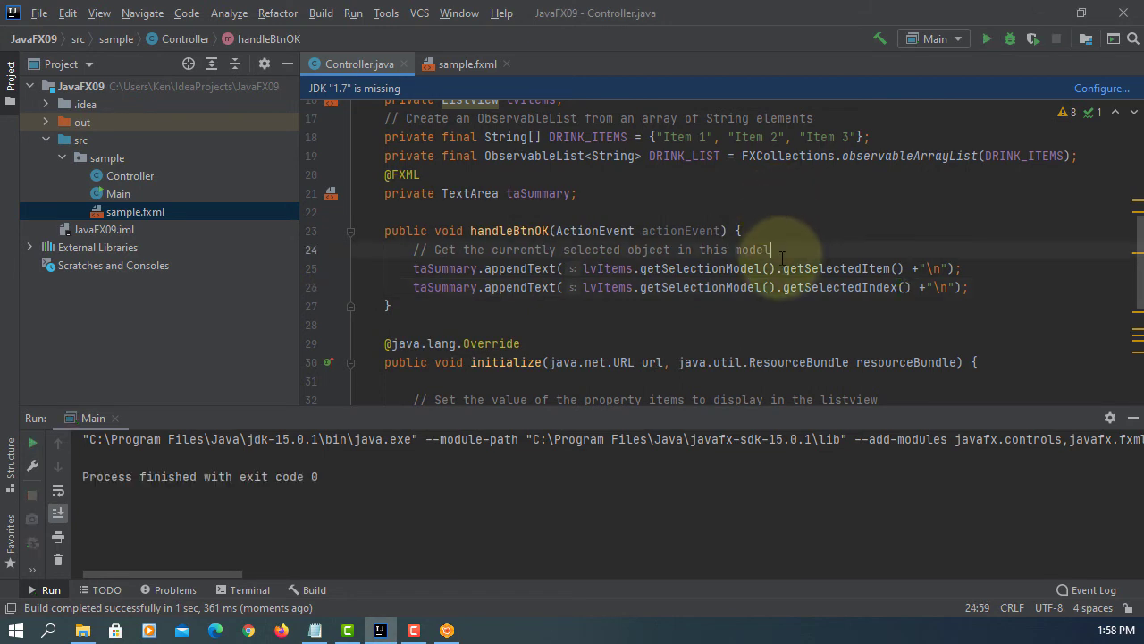
Step: Hide the run output and add a multiple-selection comment at the top of initialize
left_click(1133, 417)
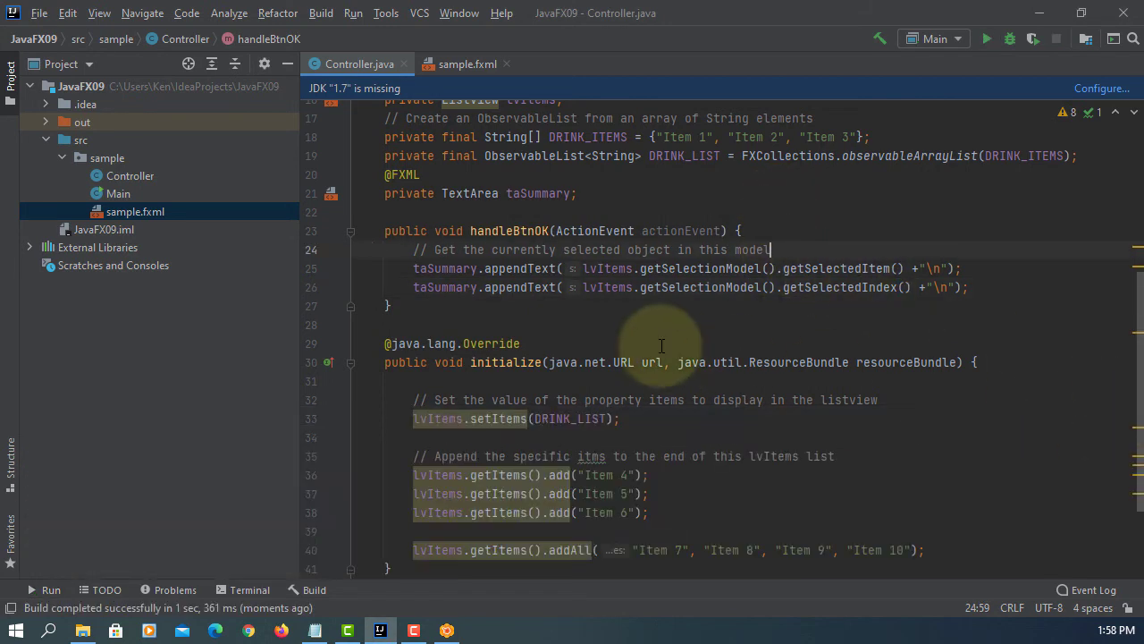
scroll(662, 344, "down", 2)
left_click(638, 250)
key("Return")
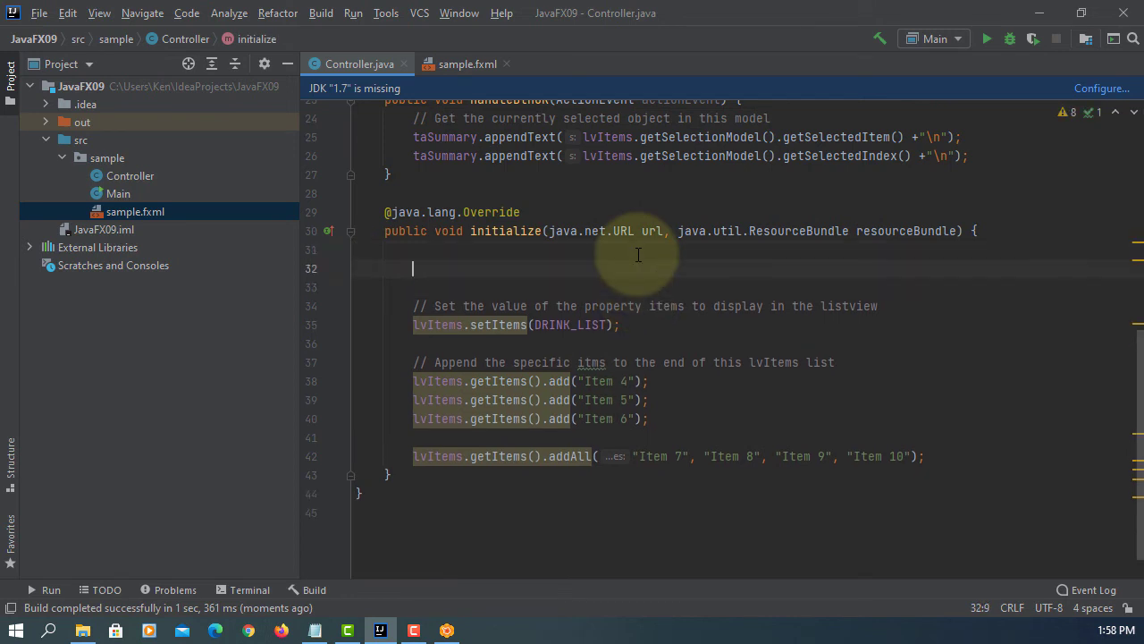
type("// All")
type(" ow")
type(" one or ")
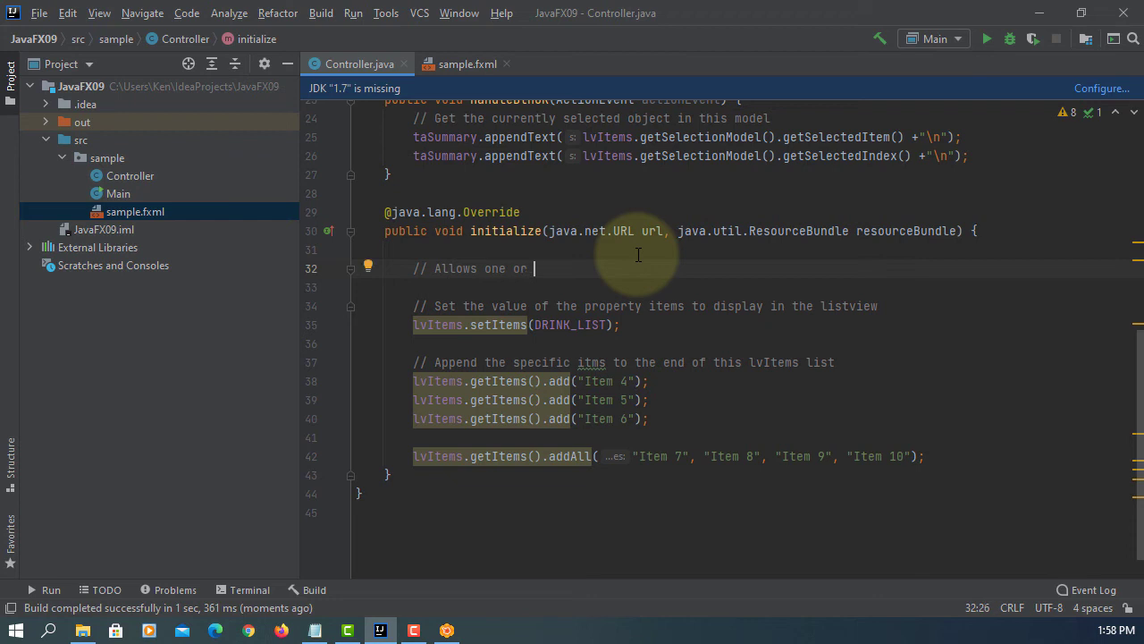
type("more")
type("item ")
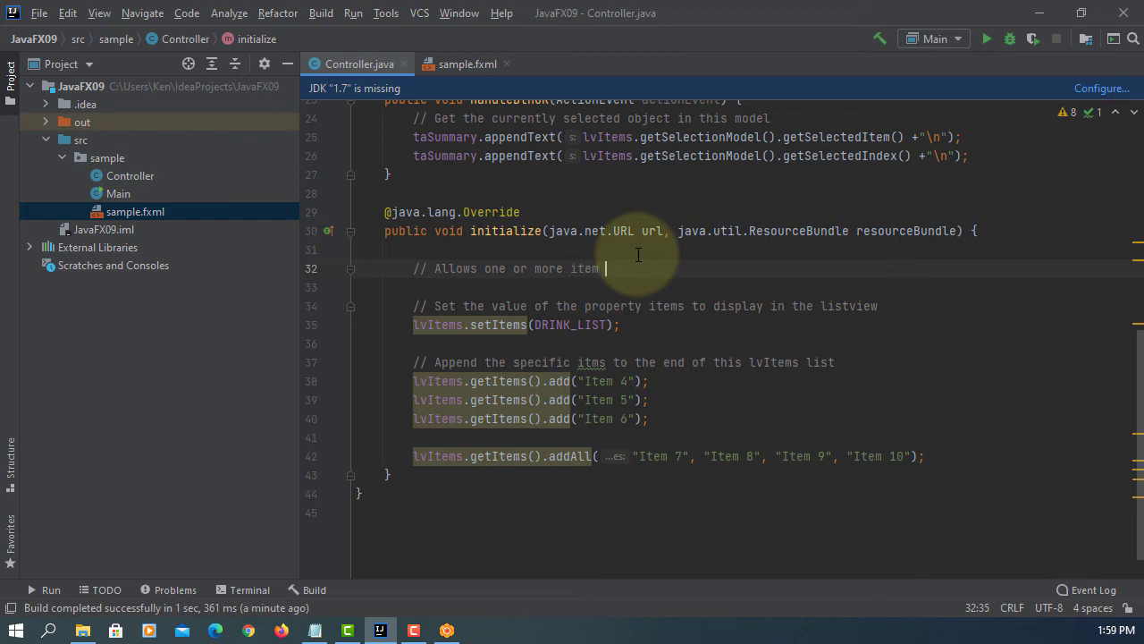
type("s to be ")
type("selected at ")
type("a time.")
key("Return")
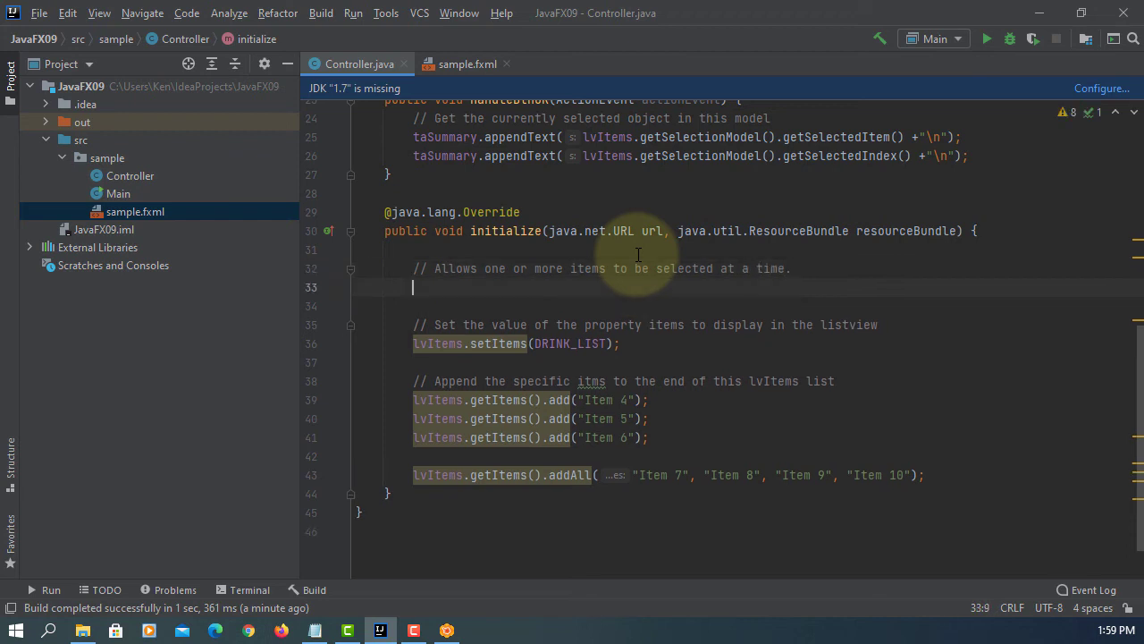
type("lv")
Step: Add lvItems.getSelectionModel().setSelectionMode(SelectionMode.MULTIPLE); via completion
key("Tab")
type(".")
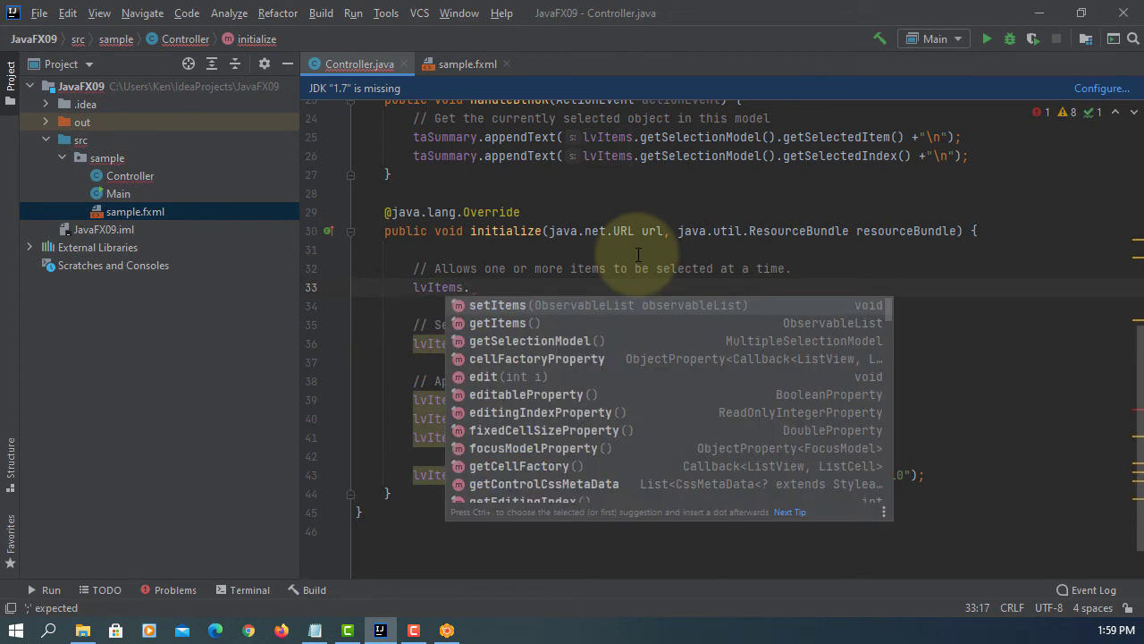
type("get")
key("Down")
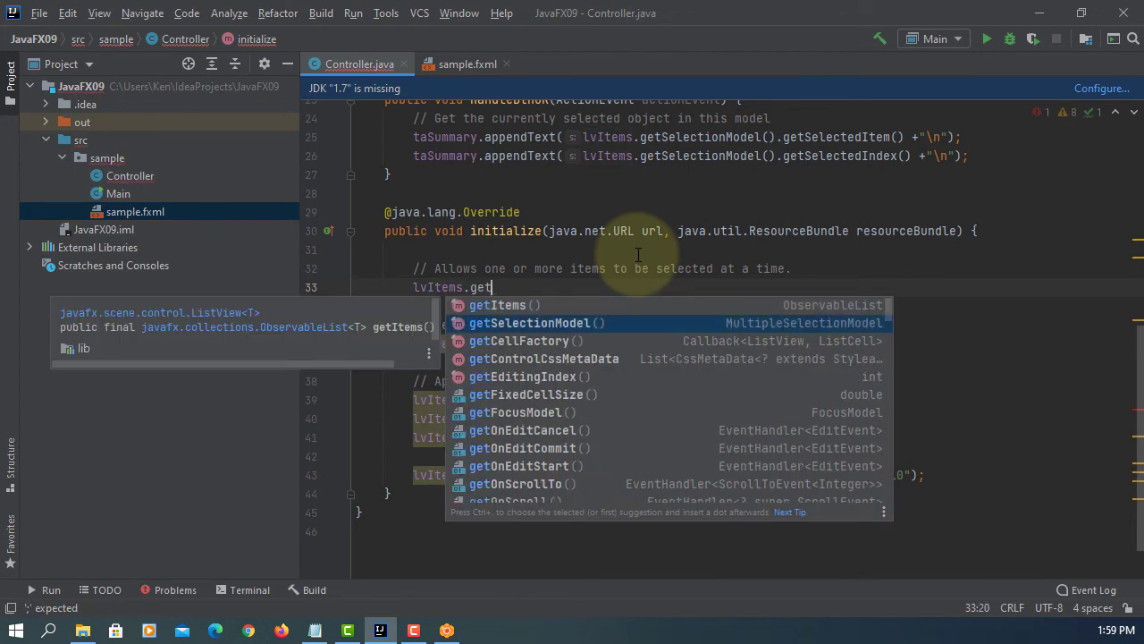
key("Return")
type(".set")
key("Return")
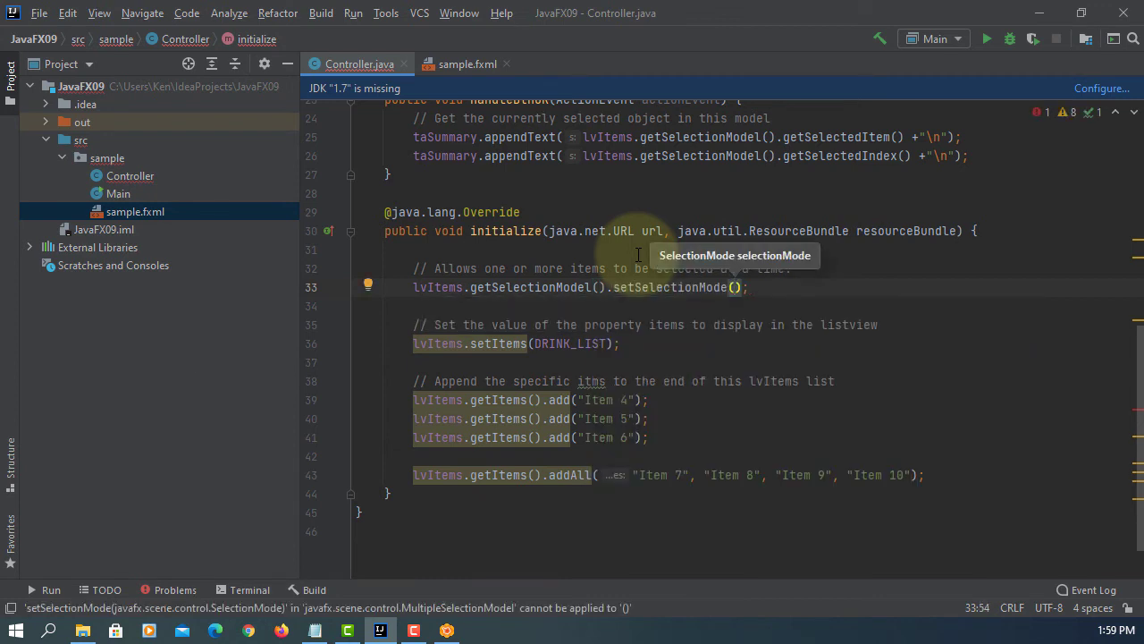
type("Se")
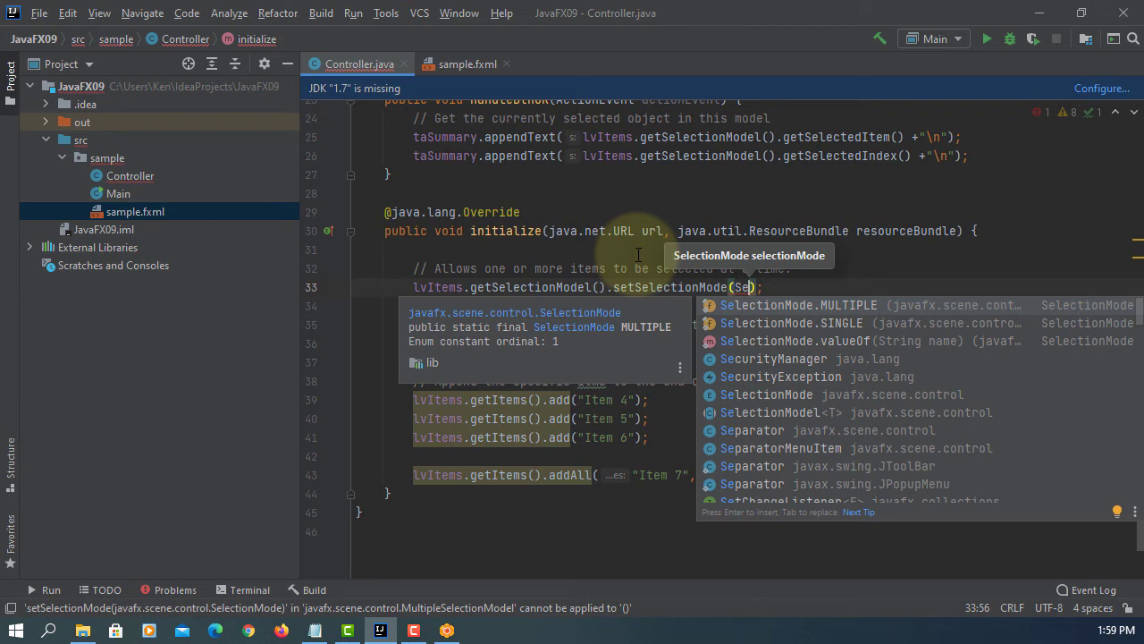
key("Down")
key("Up")
key("Return")
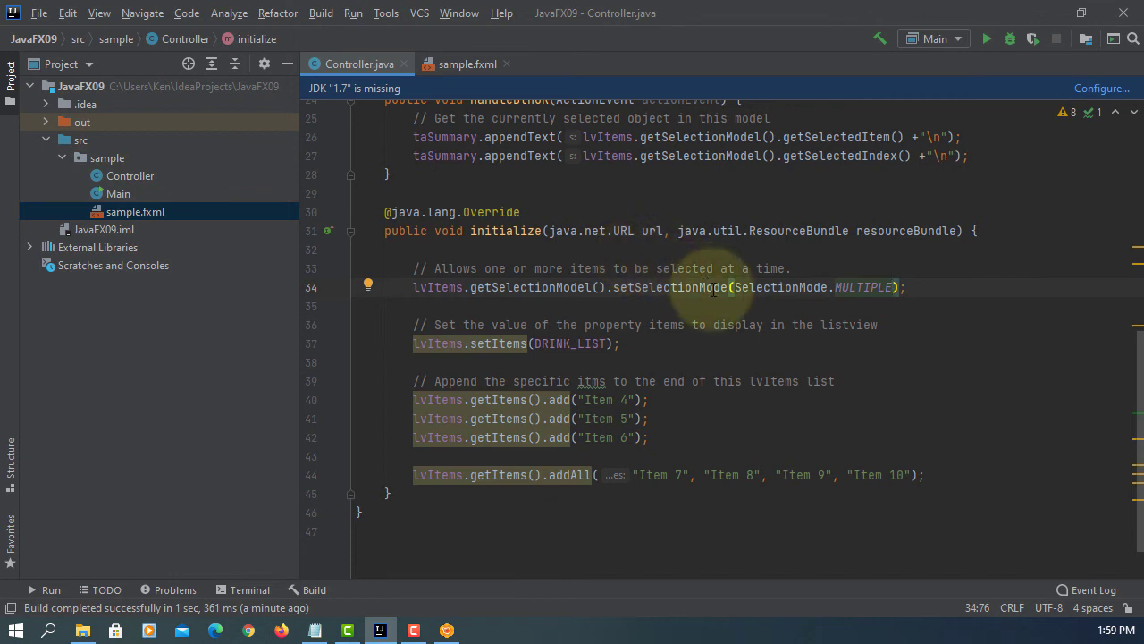
mouse_move(671, 287)
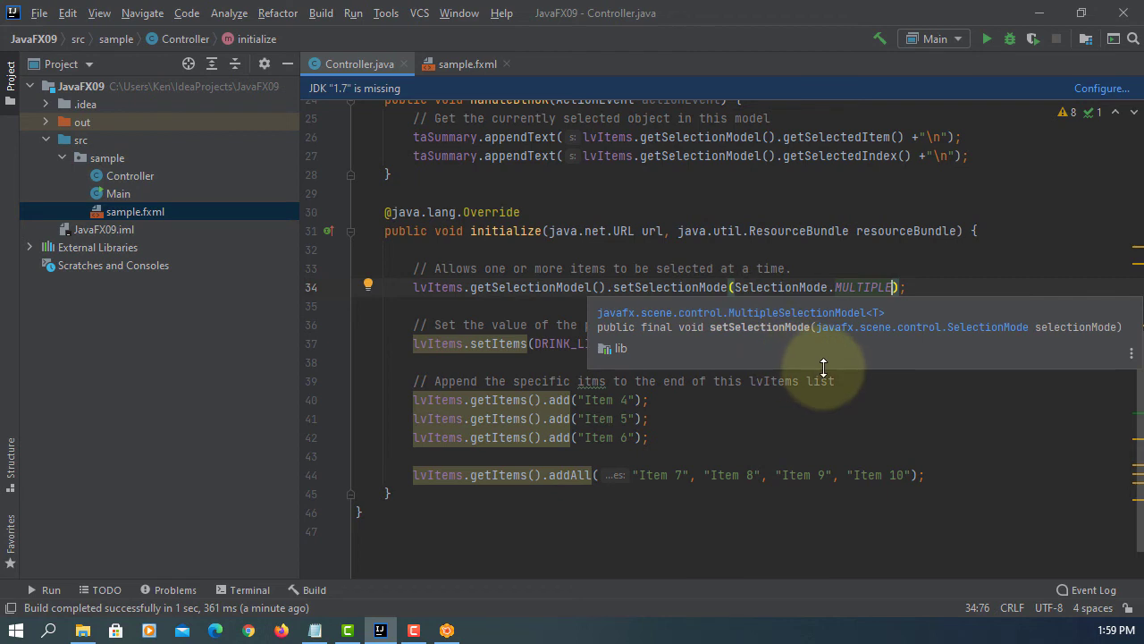
Step: Run Main, widen the window, Ctrl-select Items 1, 3 and 5 and OK to check the summary
left_click(353, 13)
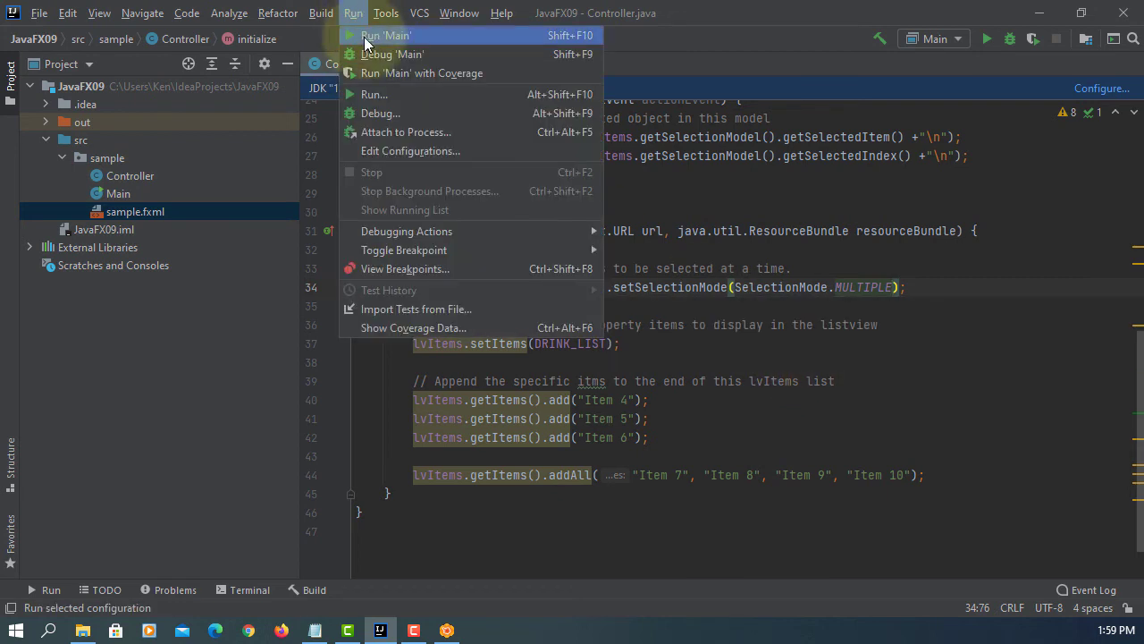
left_click(386, 35)
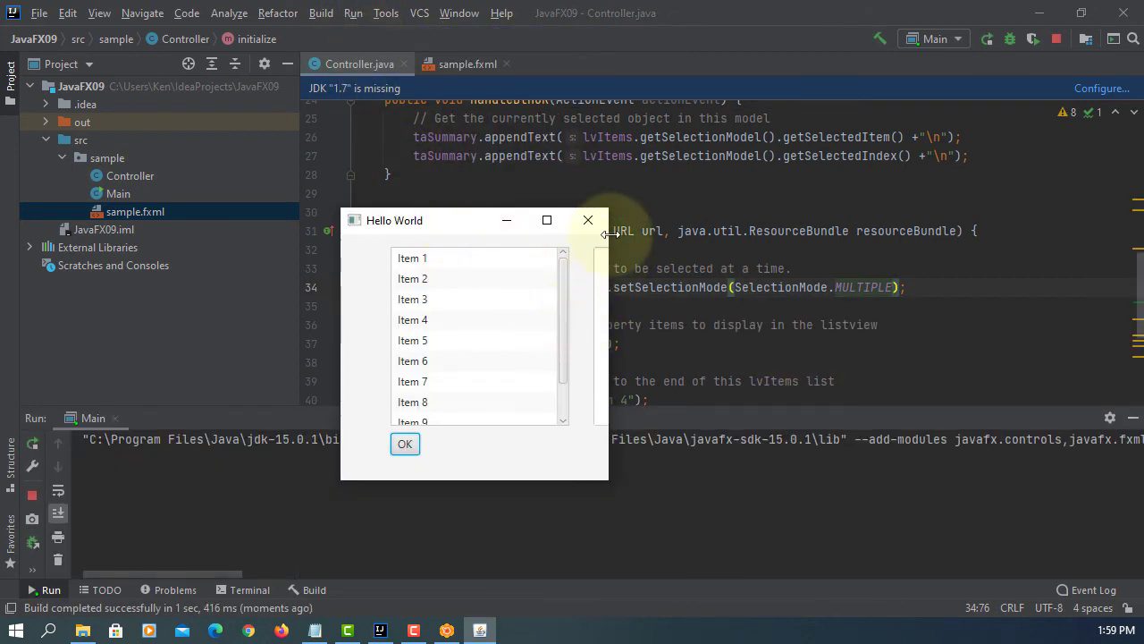
left_click_drag(610, 234, 888, 234)
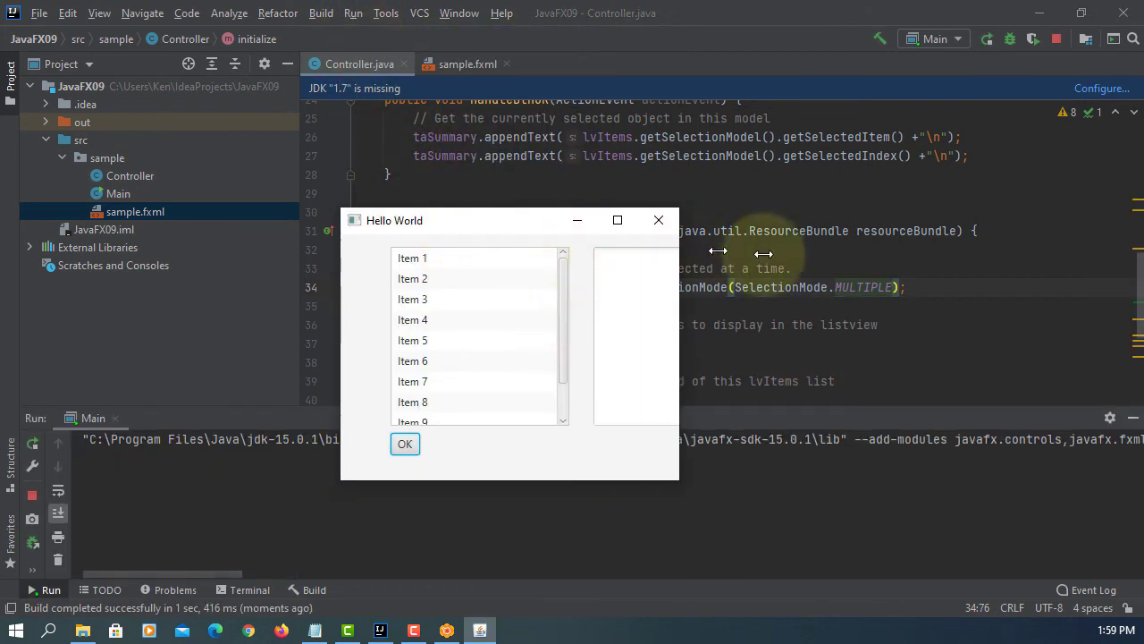
left_click(420, 260)
left_click(426, 300, "ctrl")
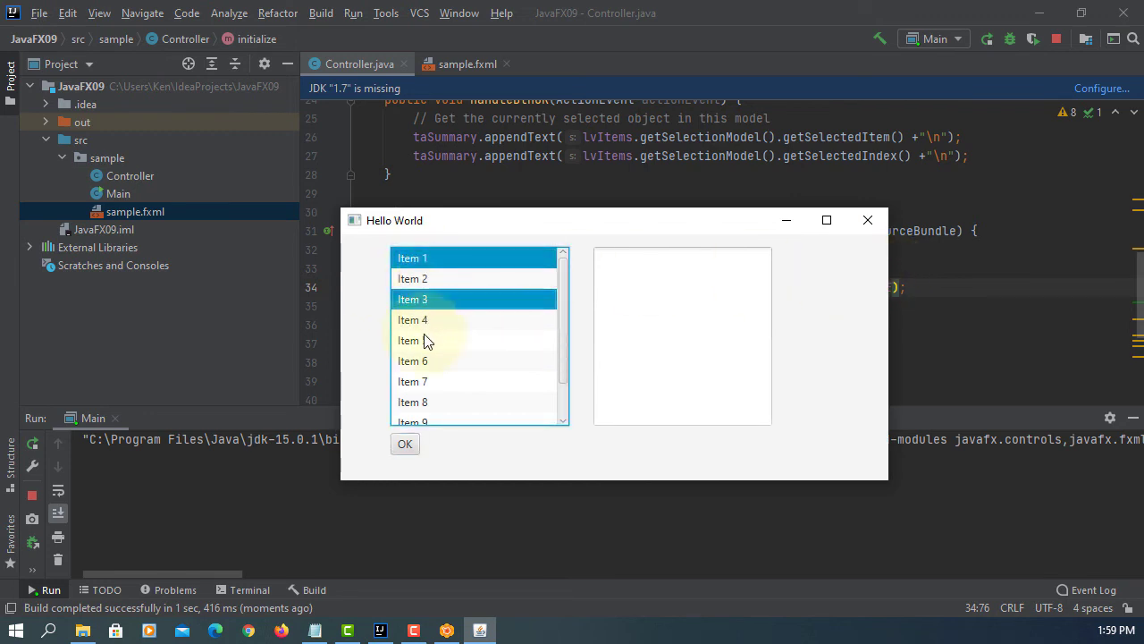
left_click(420, 340, "ctrl")
left_click(405, 445)
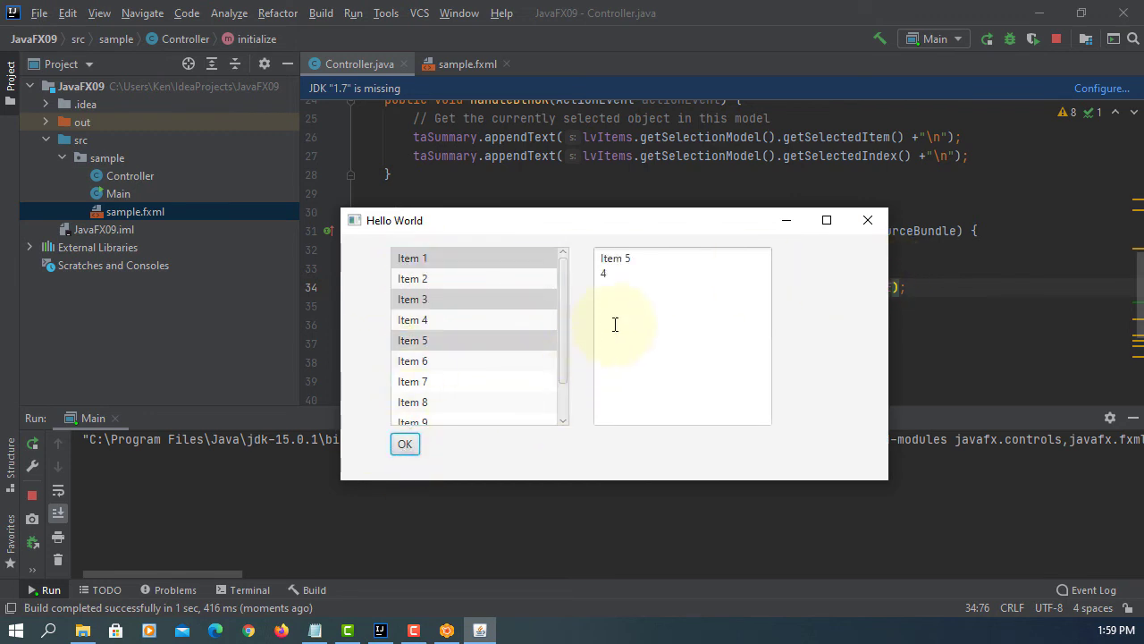
left_click_drag(615, 288, 590, 234)
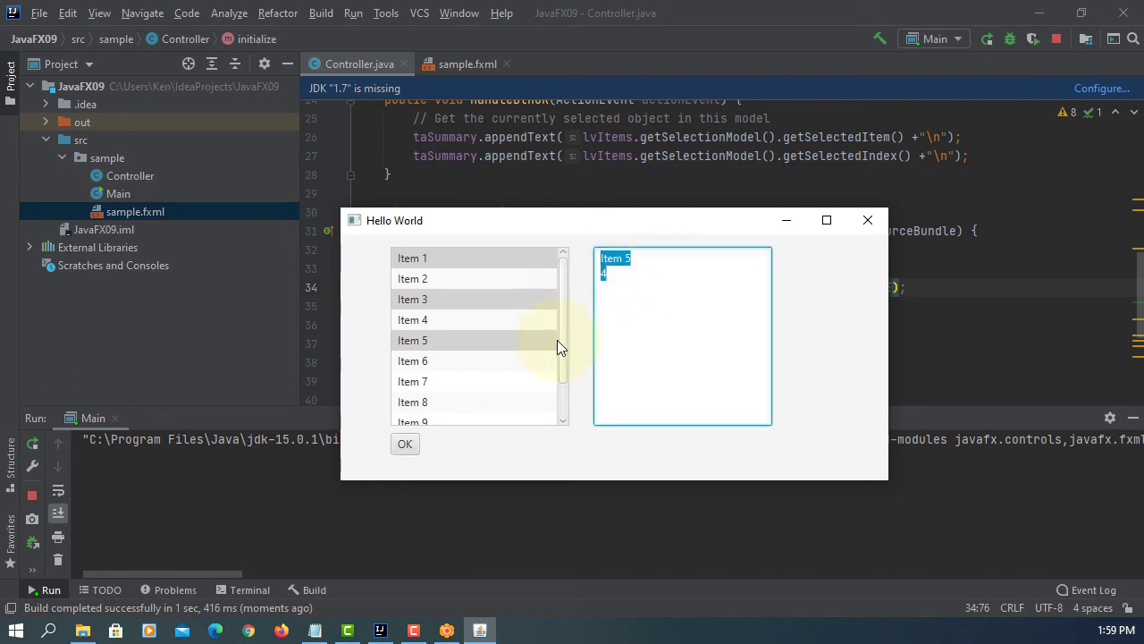
Step: Shift-select Items 2–6, OK reports only "Item 6, 5", then close the app
left_click(433, 341)
left_click(434, 278)
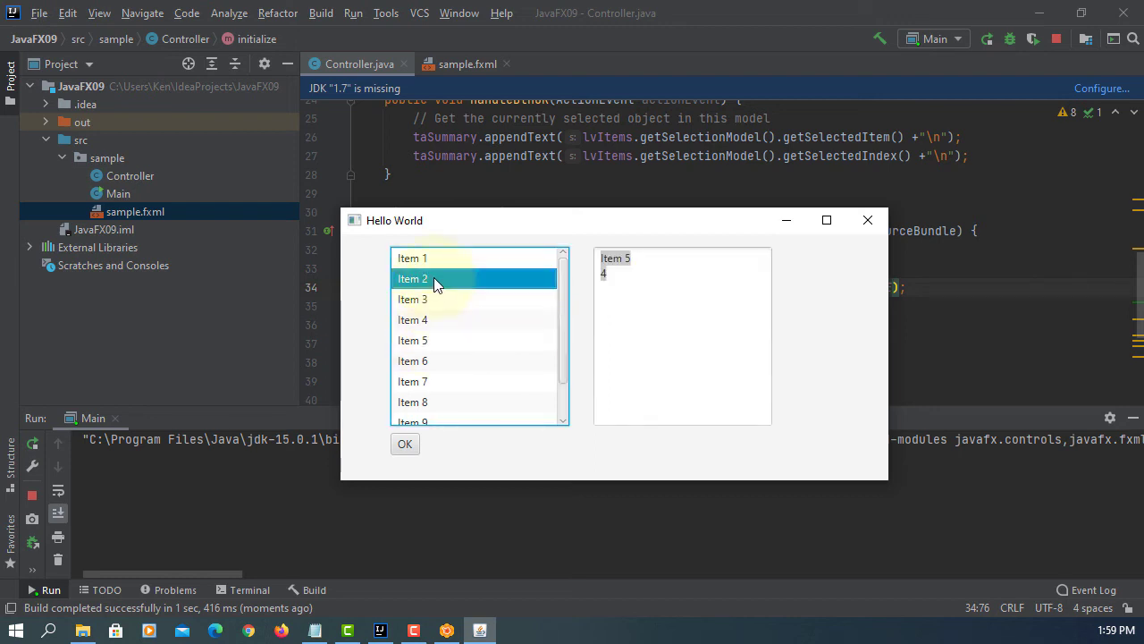
left_click(431, 362, "shift")
left_click(404, 443)
left_click_drag(635, 313, 596, 234)
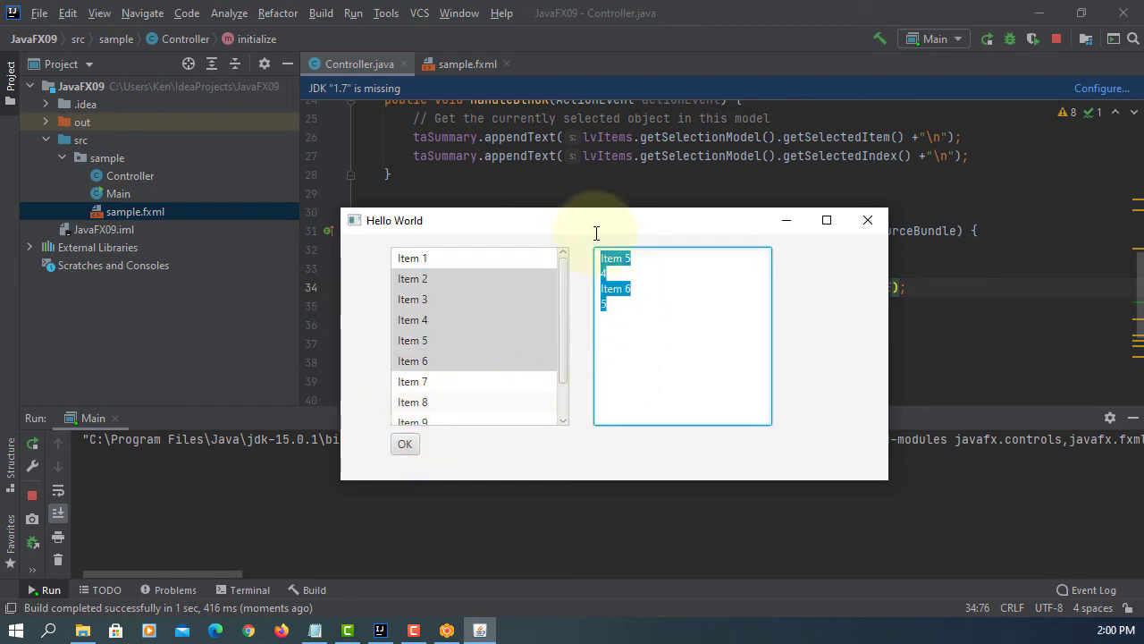
key("alt+F4")
left_click(581, 179)
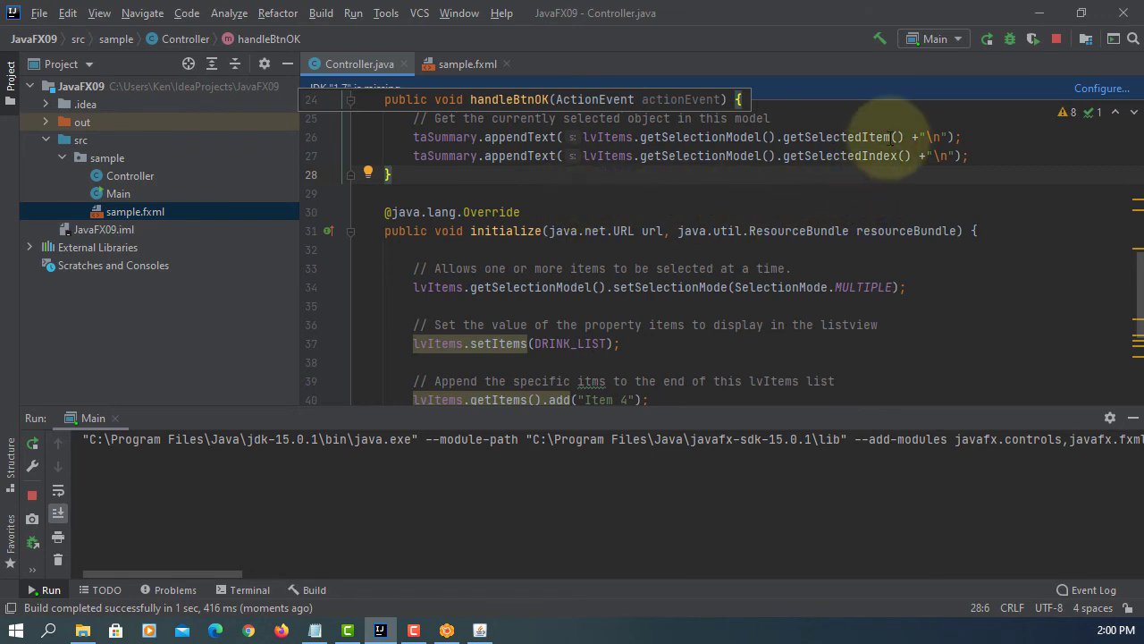
Step: Change handleBtnOK's calls to getSelectedItems() and getSelectedIndices() via completion
left_click(892, 137)
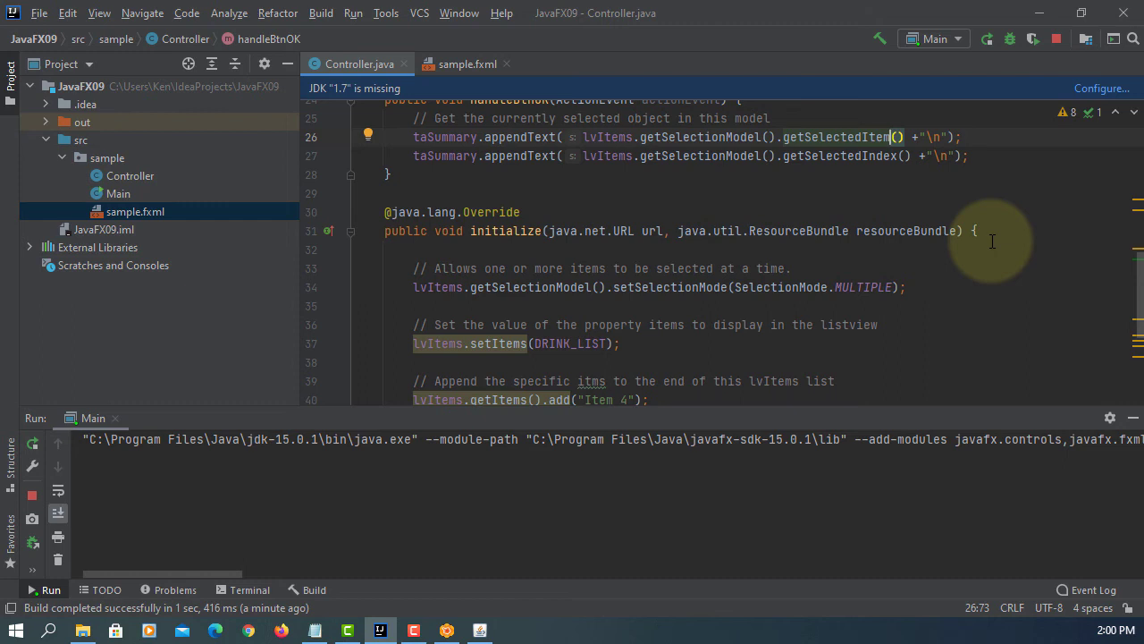
type("s")
key("Return")
left_click(903, 156)
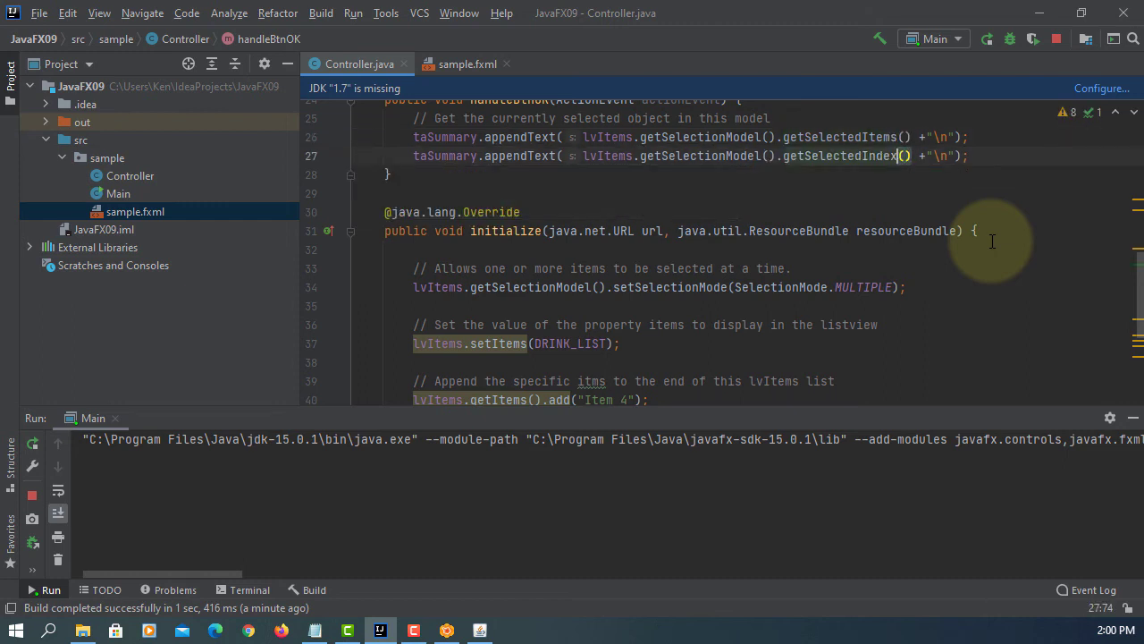
key("BackSpace")
key("BackSpace")
key("BackSpace")
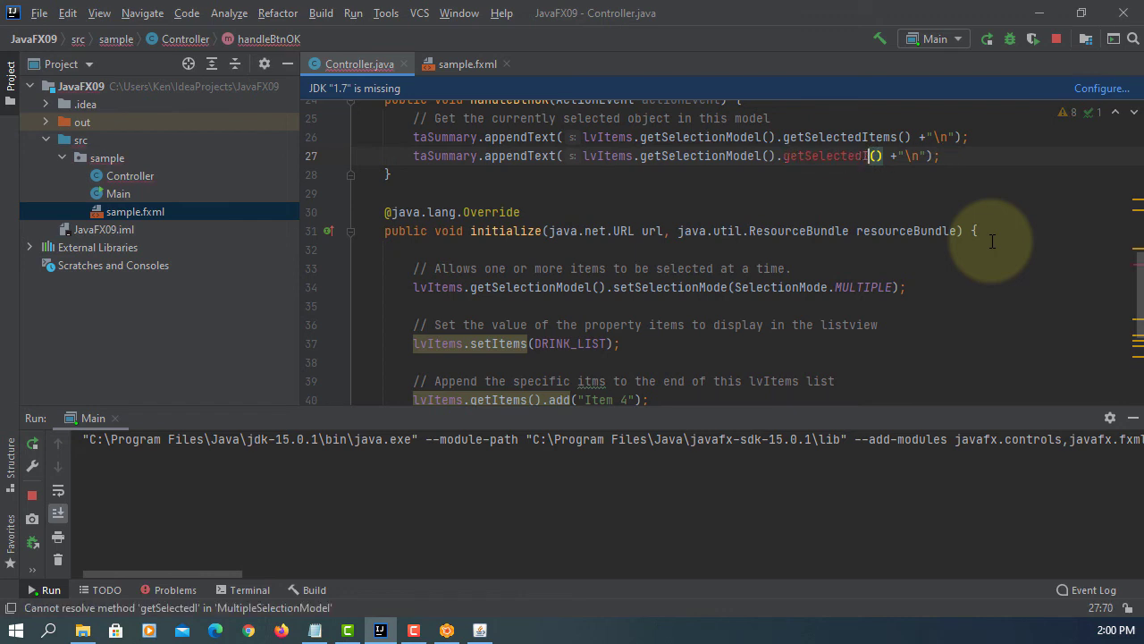
key("BackSpace")
key("Down")
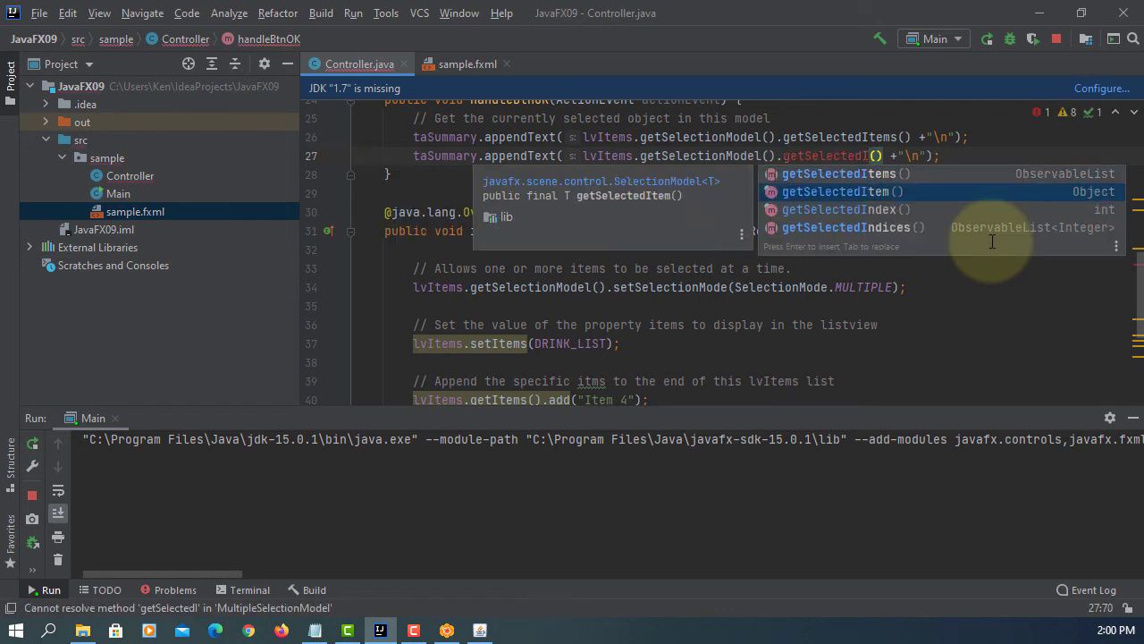
key("Down")
key("Down")
key("Return")
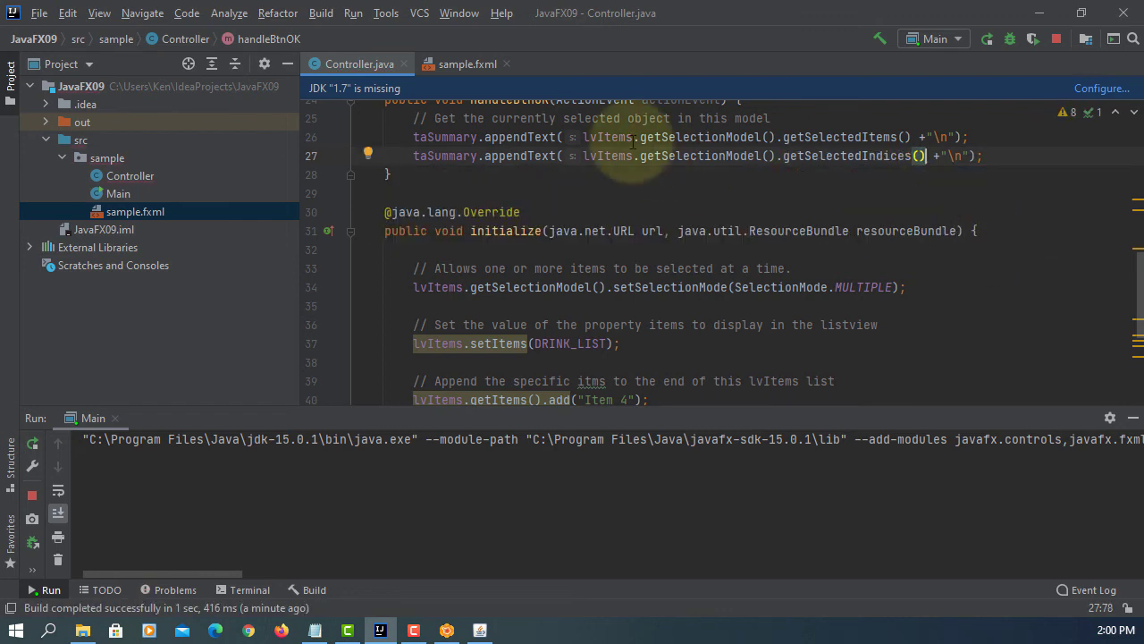
Step: Run the app, widen the window, shift-select Items 1–5 and OK to see items and indices listed
left_click(352, 12)
left_click(367, 36)
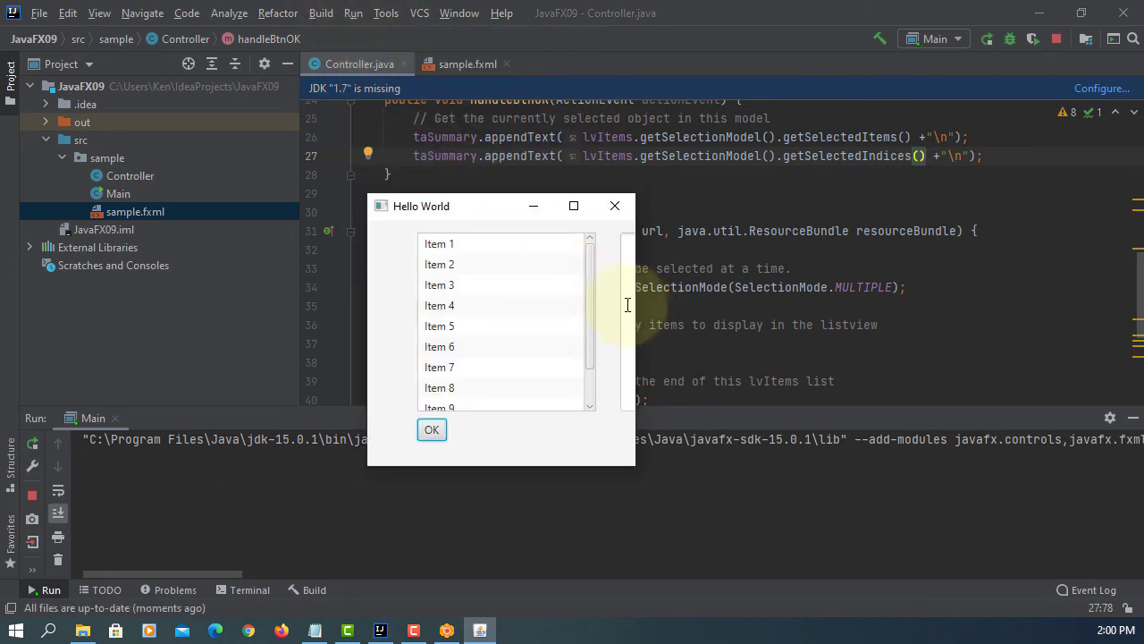
left_click_drag(638, 432, 903, 433)
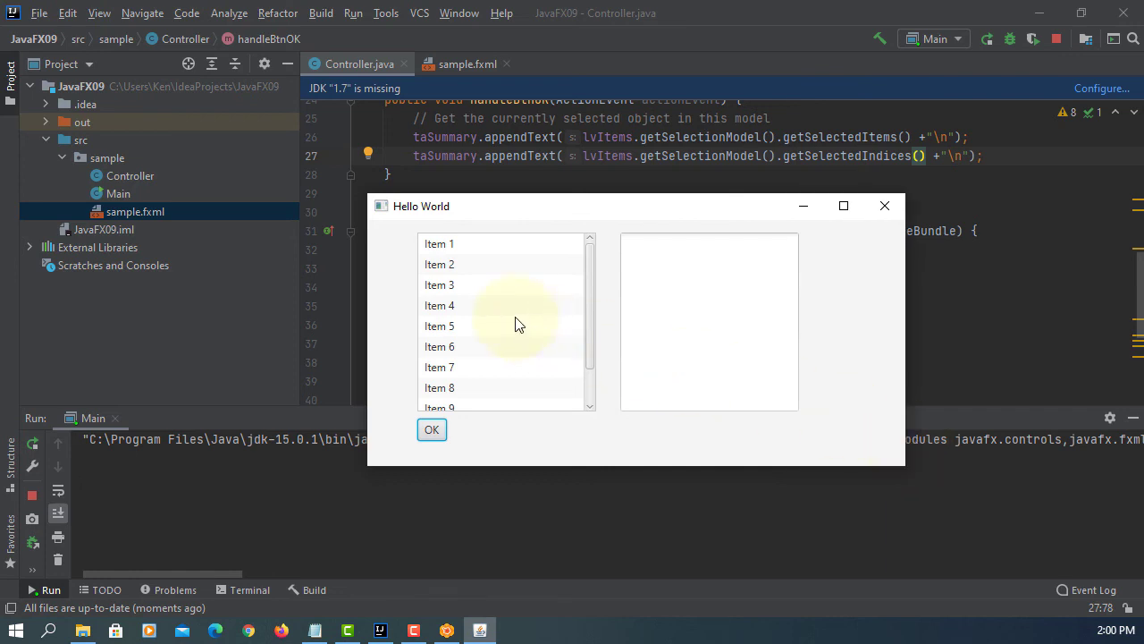
left_click(457, 246)
left_click(440, 325, "shift")
left_click(432, 429)
key("ctrl+a")
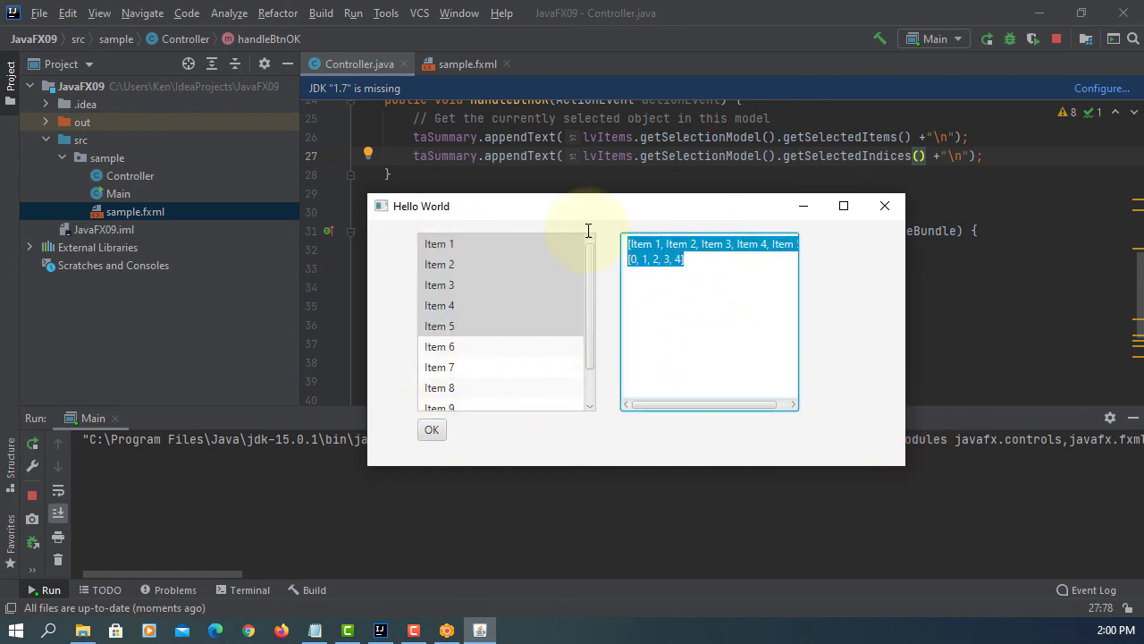
Step: Select Items 6–8 and OK, confirm [Item 6, Item 7, Item 8] and [5, 6, 7], then close the app
left_click(439, 347)
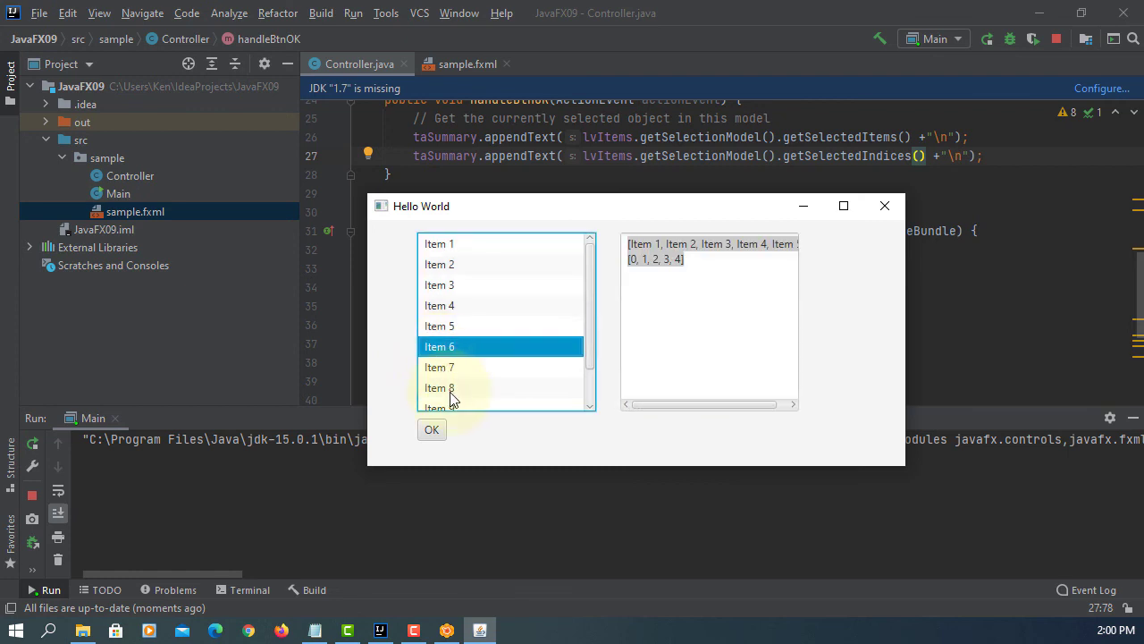
left_click(440, 387, "shift")
left_click(432, 429)
left_click(682, 302)
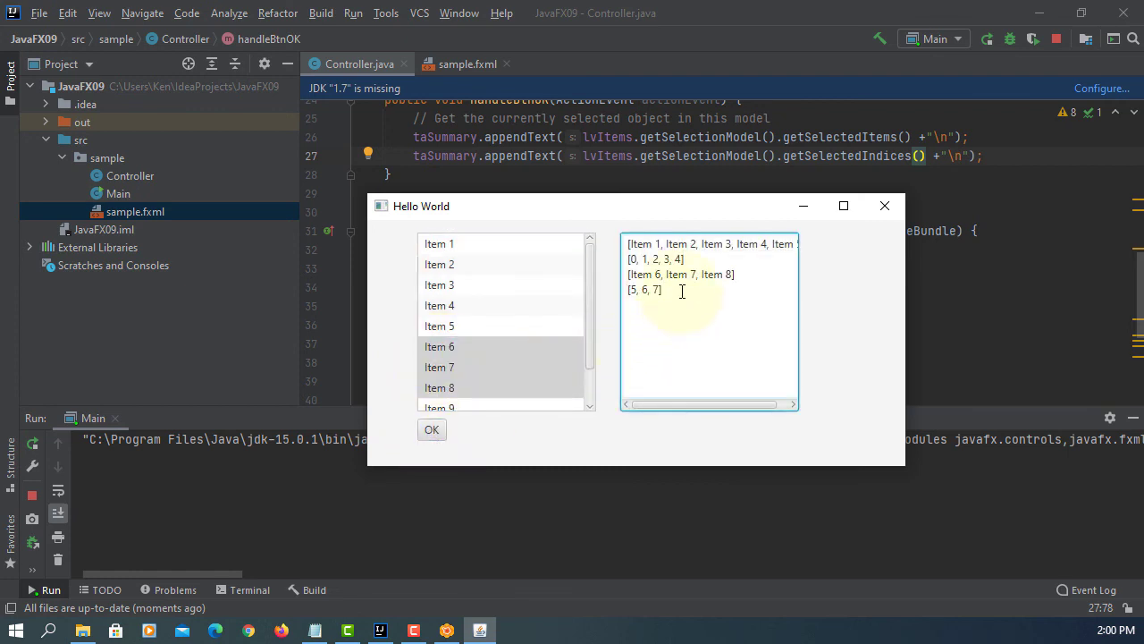
left_click_drag(666, 292, 579, 325)
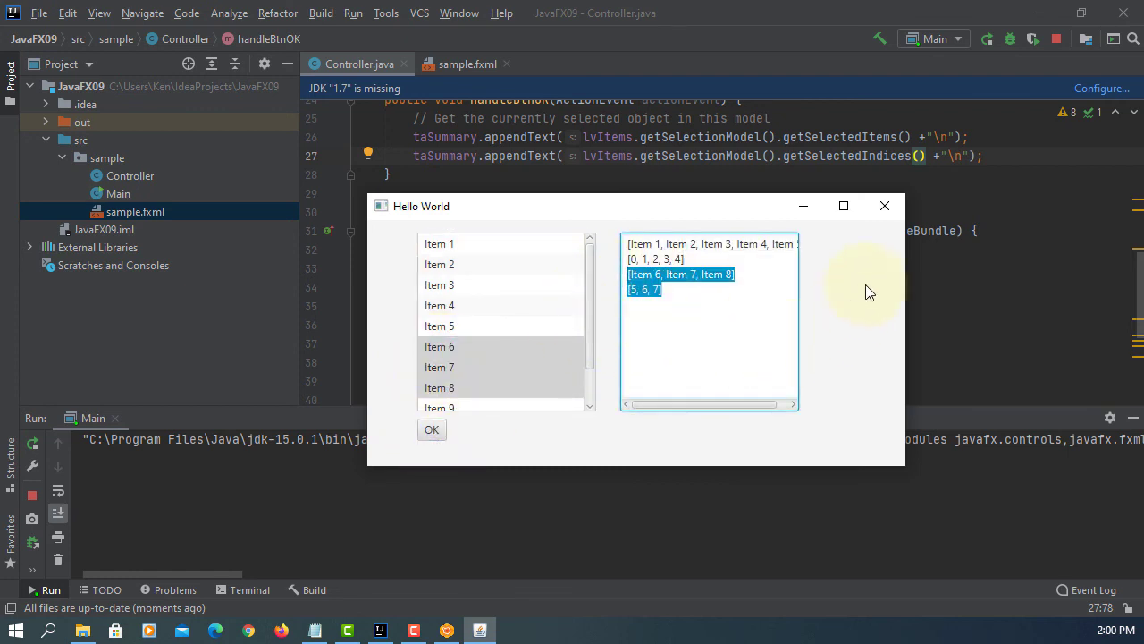
left_click(886, 207)
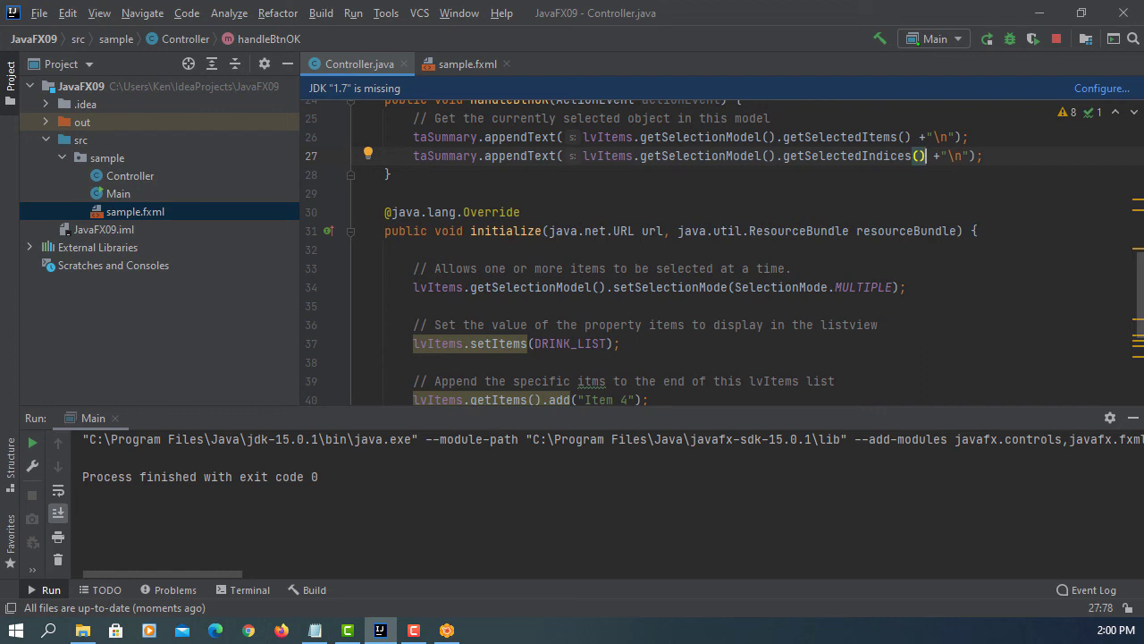
Step: Below line 27 add a "Get selected items one by one" comment in handleBtnOK
left_click(733, 304)
scroll(894, 313, "up", 5)
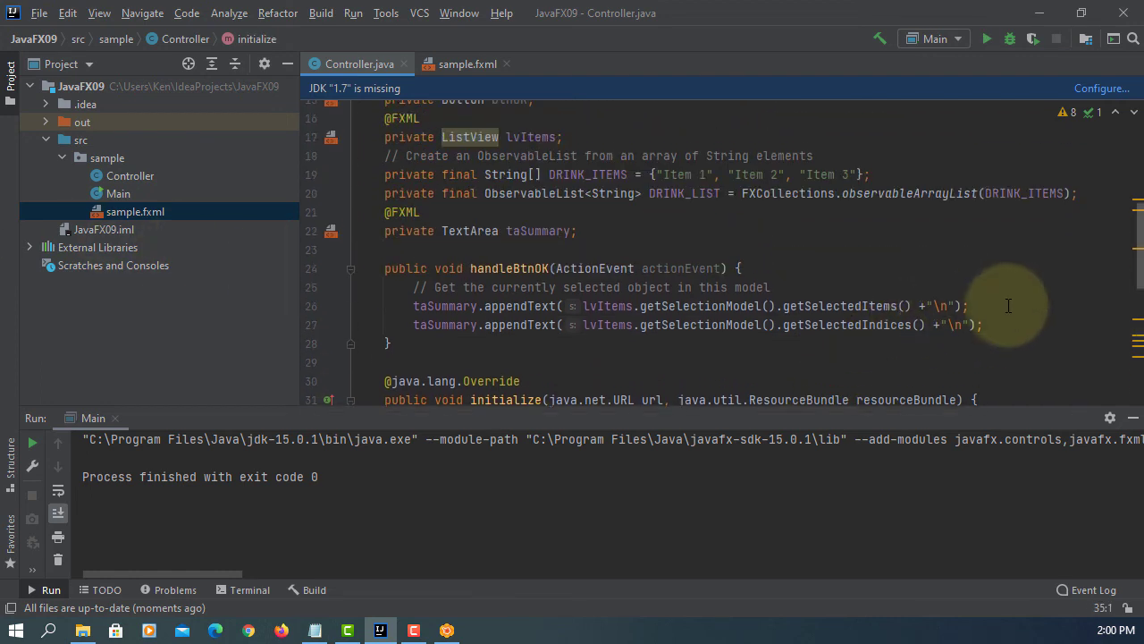
left_click(1025, 325)
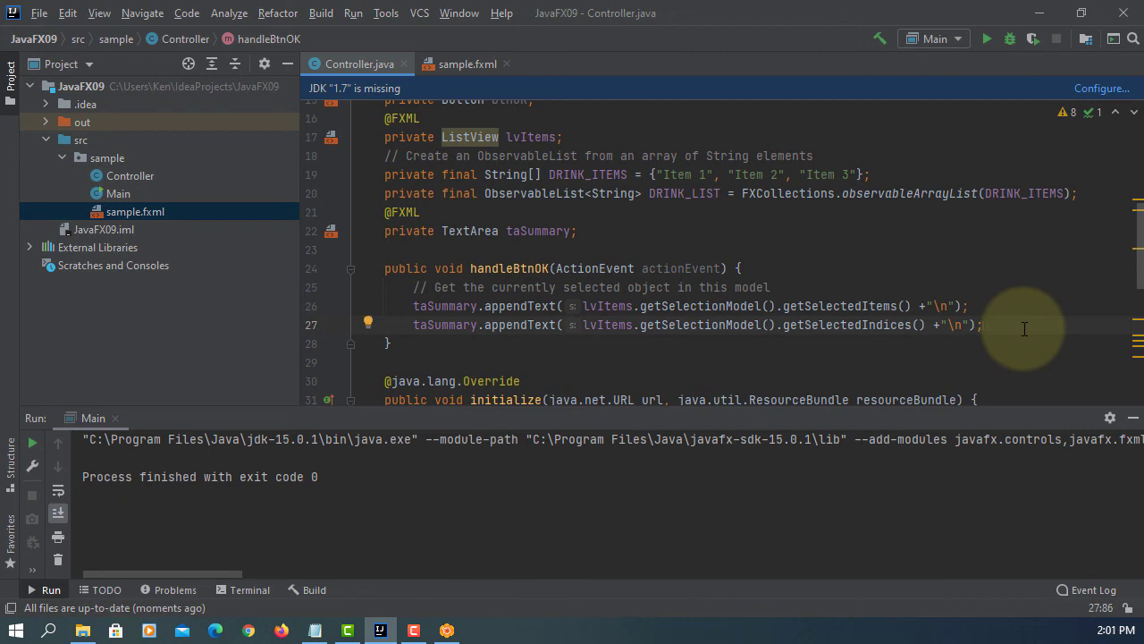
key("Return")
key("Return")
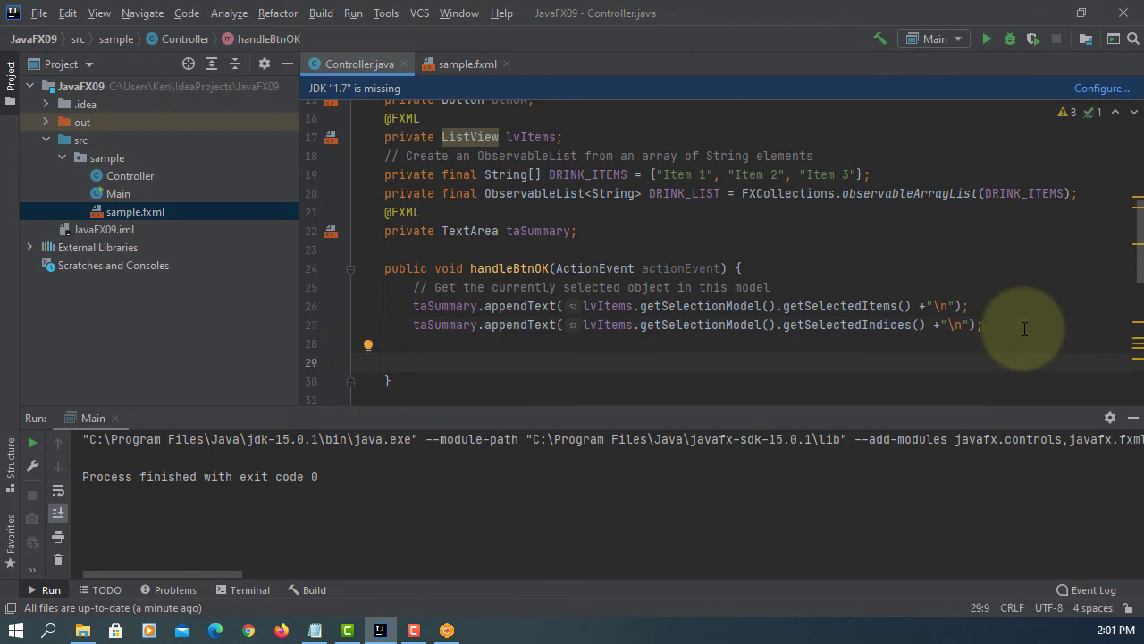
type("// Get ")
type("selected ")
type("items")
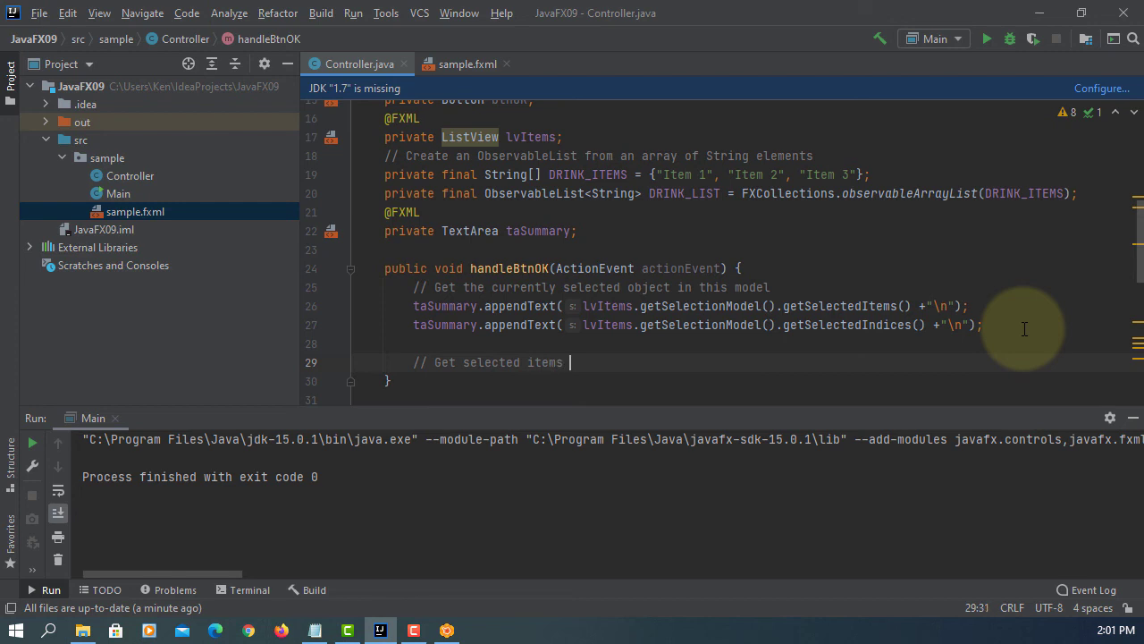
type("one b")
type("y one")
key("Return")
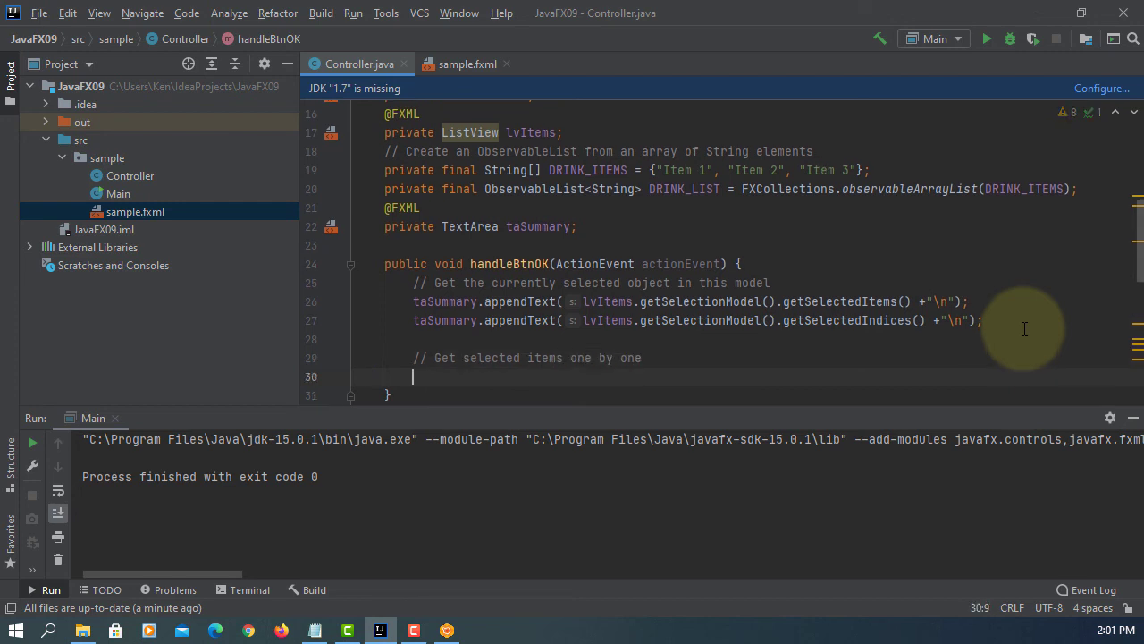
type("for (")
type("Obj")
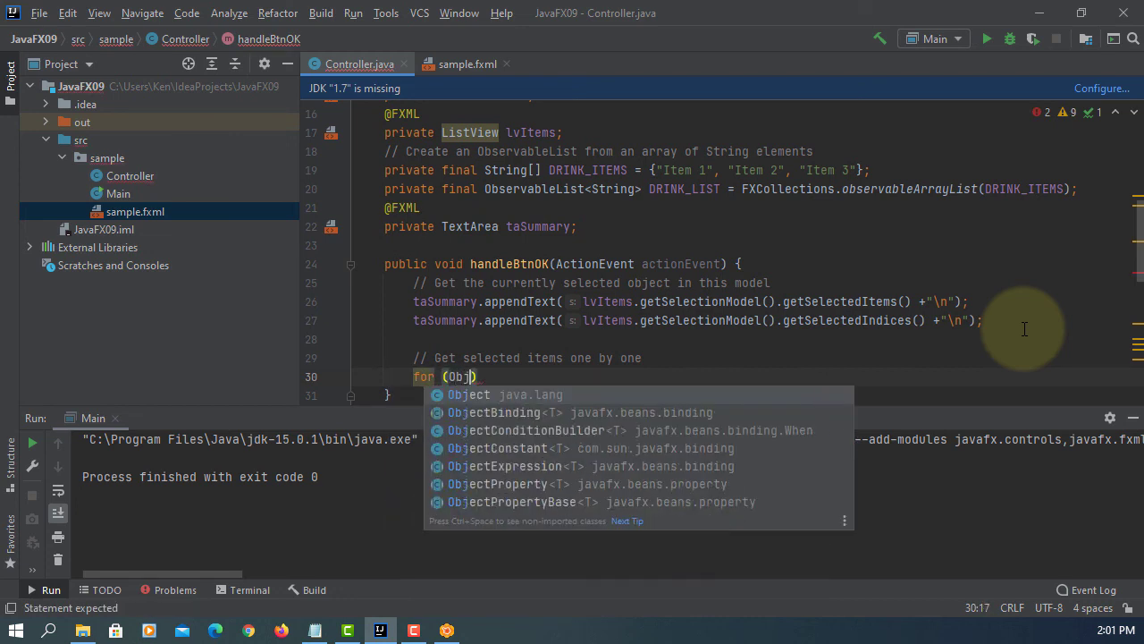
Step: Write for (Object o : lvItems.getSelectionModel().getSelectedItems()) printing o.toString() to the console
key("Tab")
type("c")
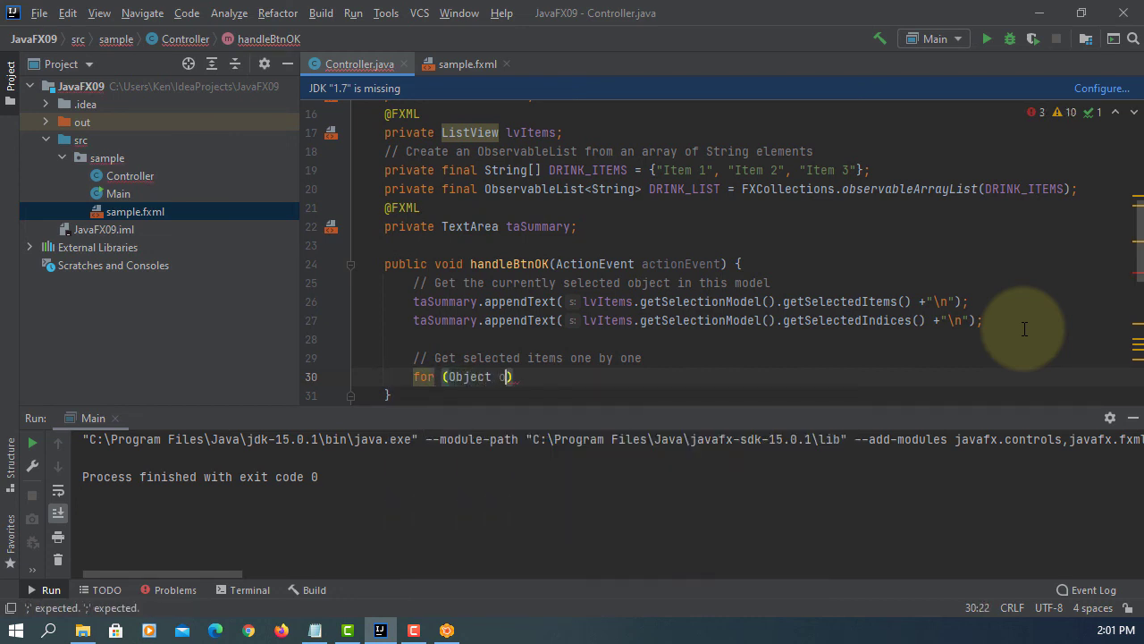
type(" : lv")
key("Tab")
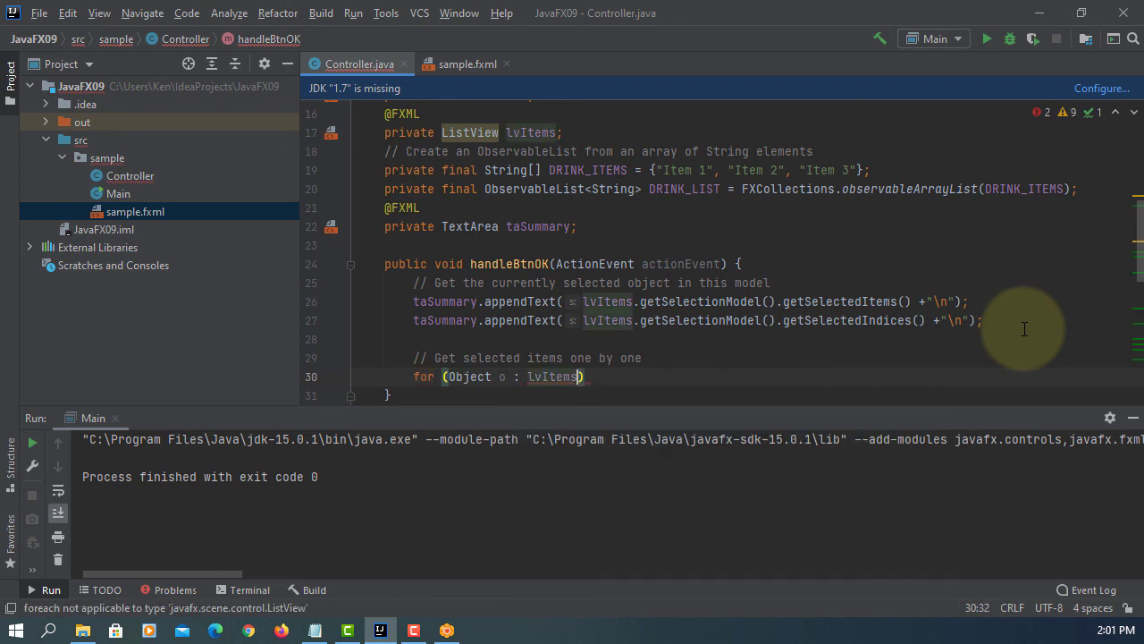
type(".g")
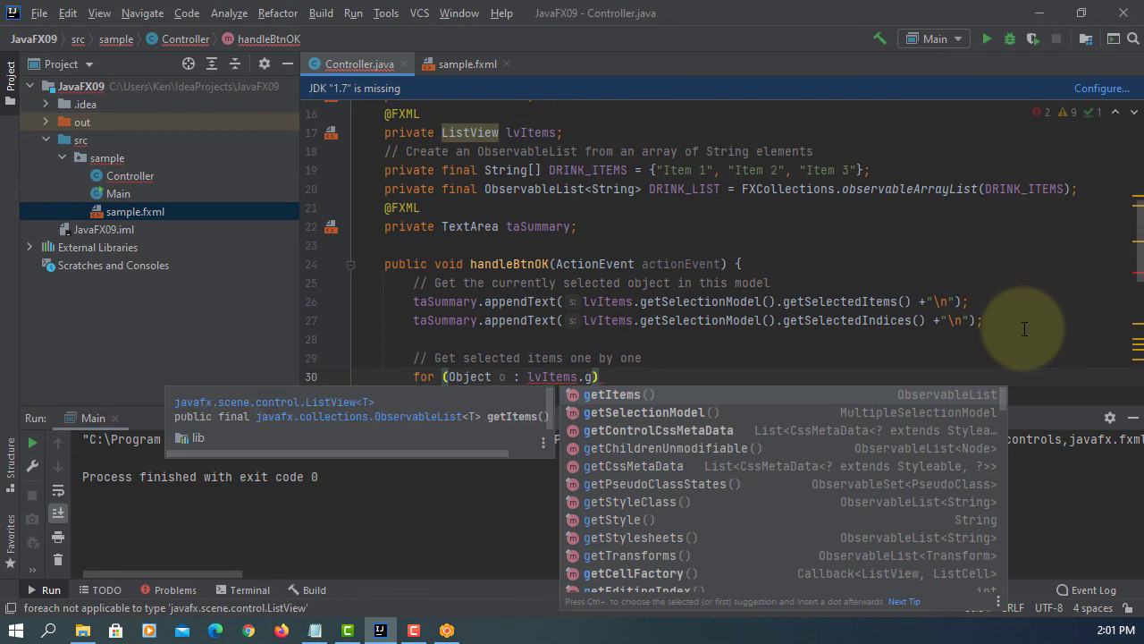
key("Down")
key("Tab")
type(".get")
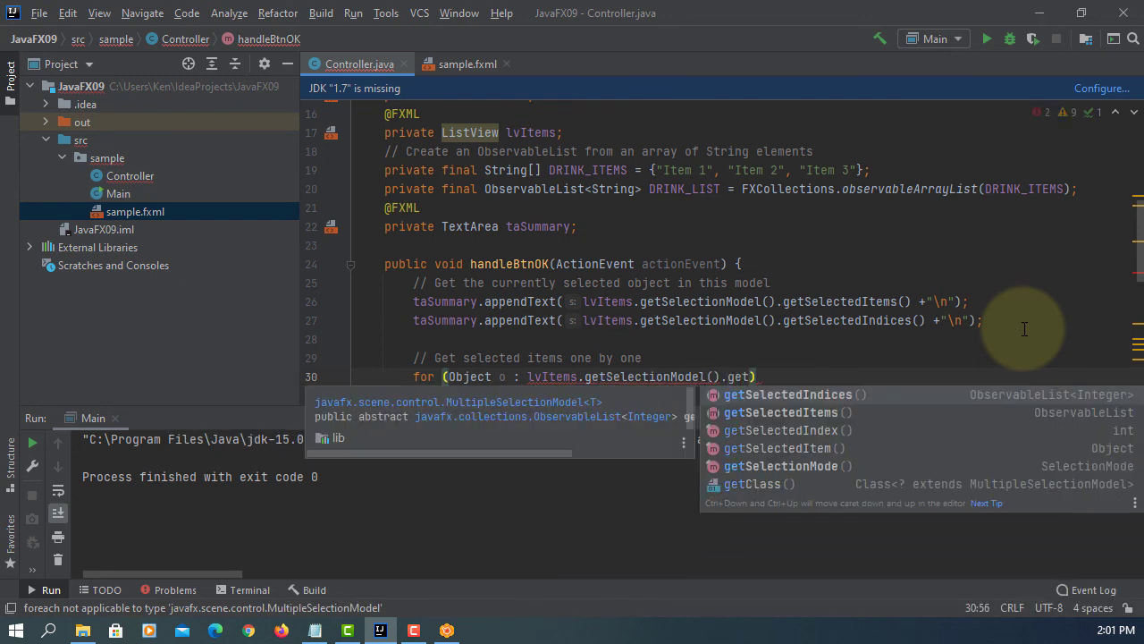
key("Down")
key("Return")
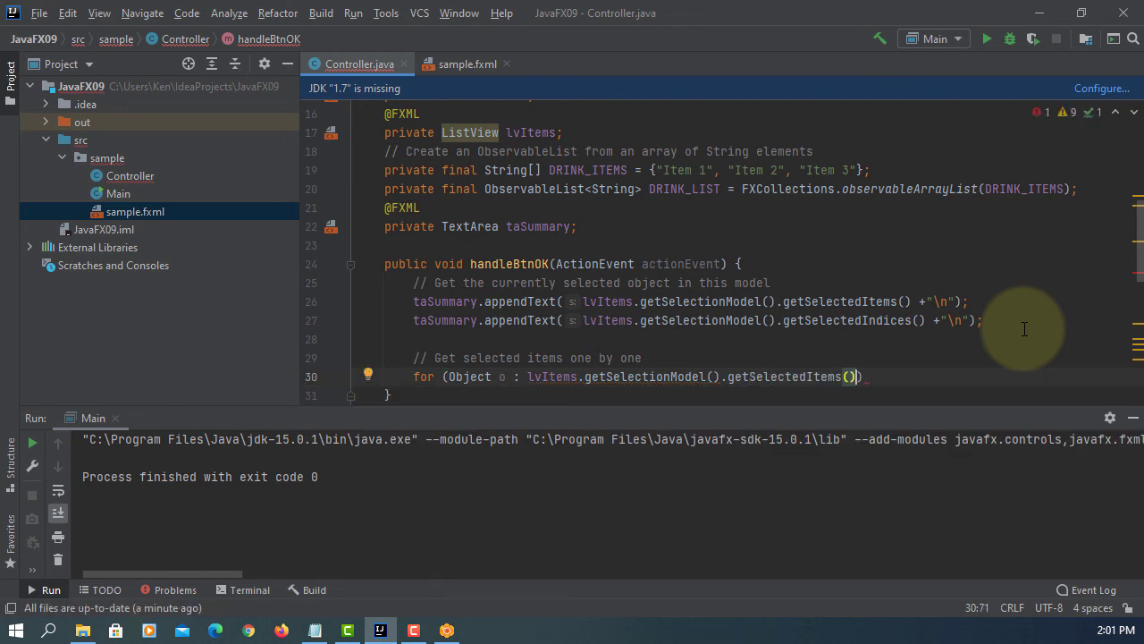
key("Right")
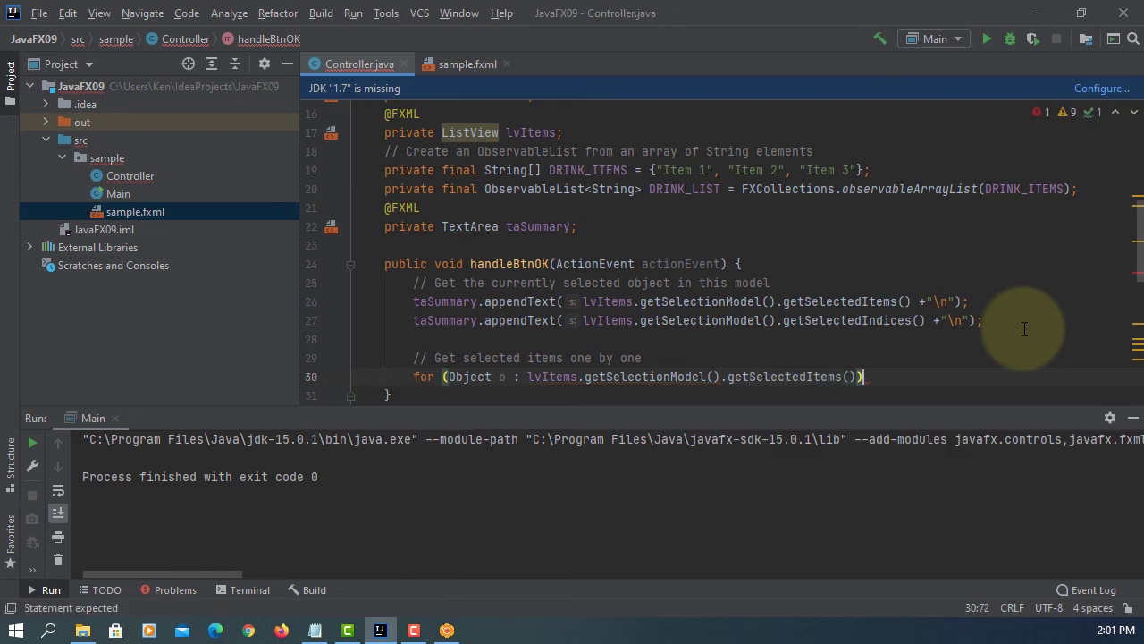
type("{")
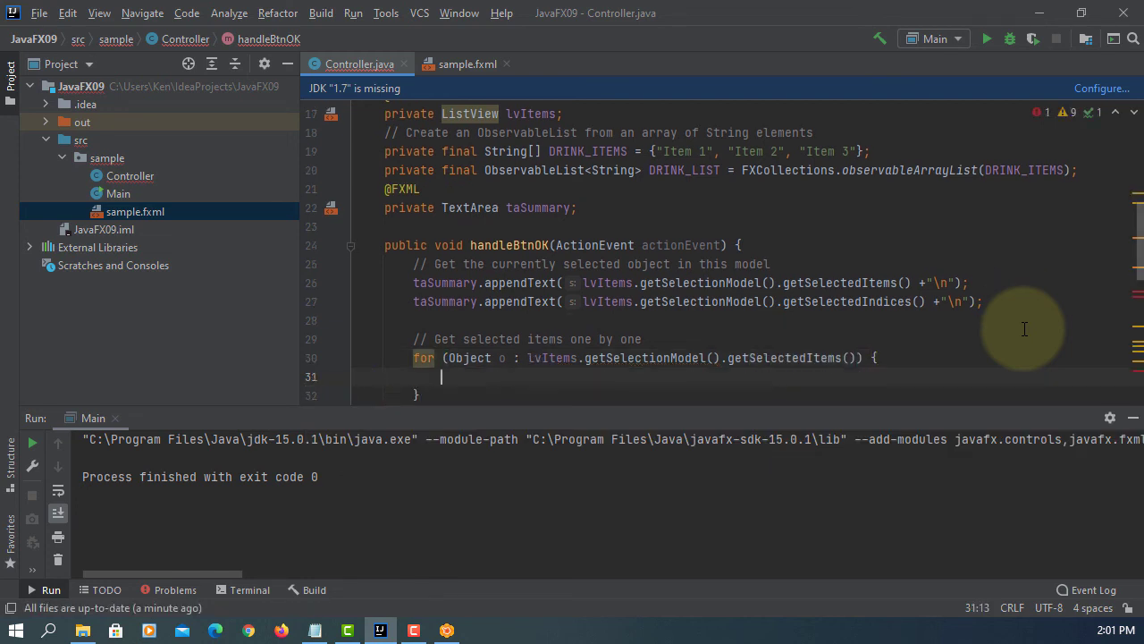
scroll(1024, 329, "down", 1)
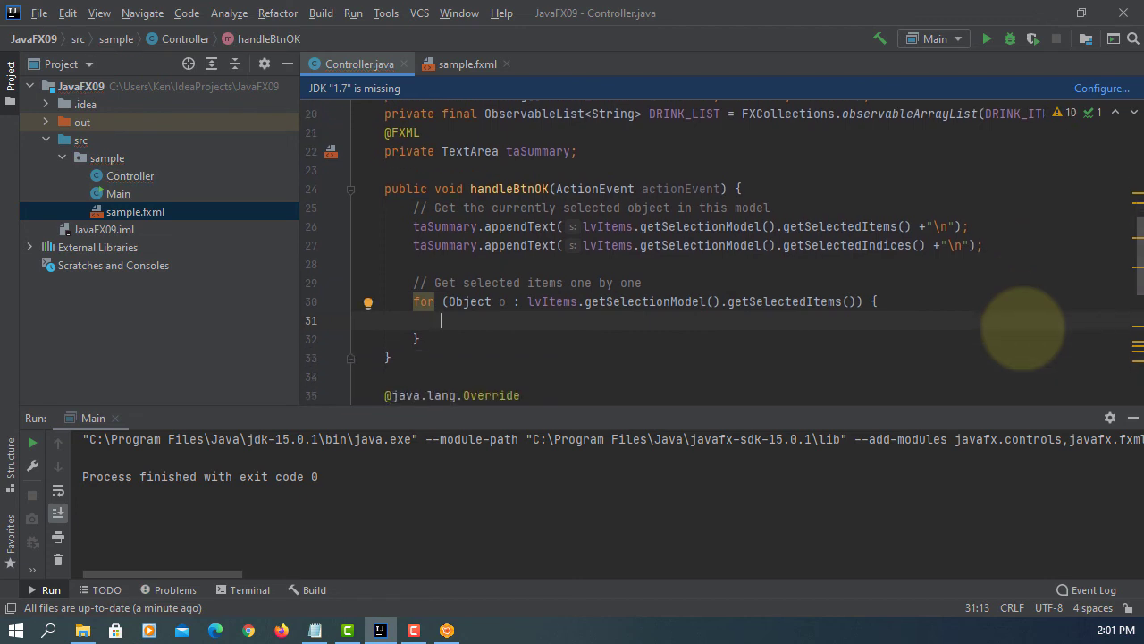
type("sout")
key("Tab")
type("o.")
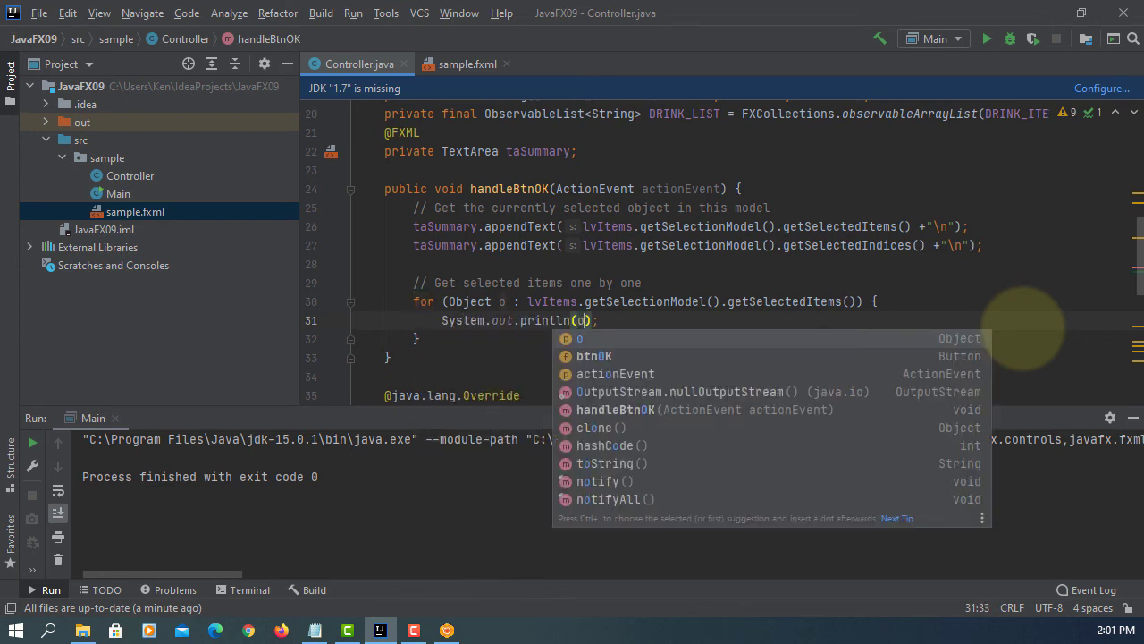
type("to")
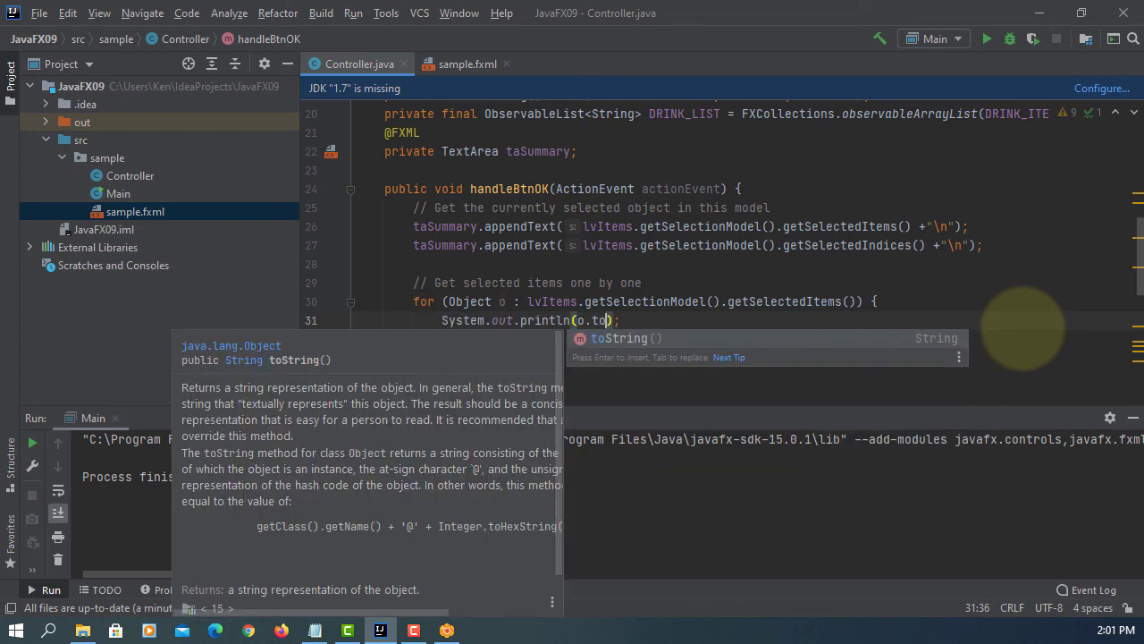
key("Return")
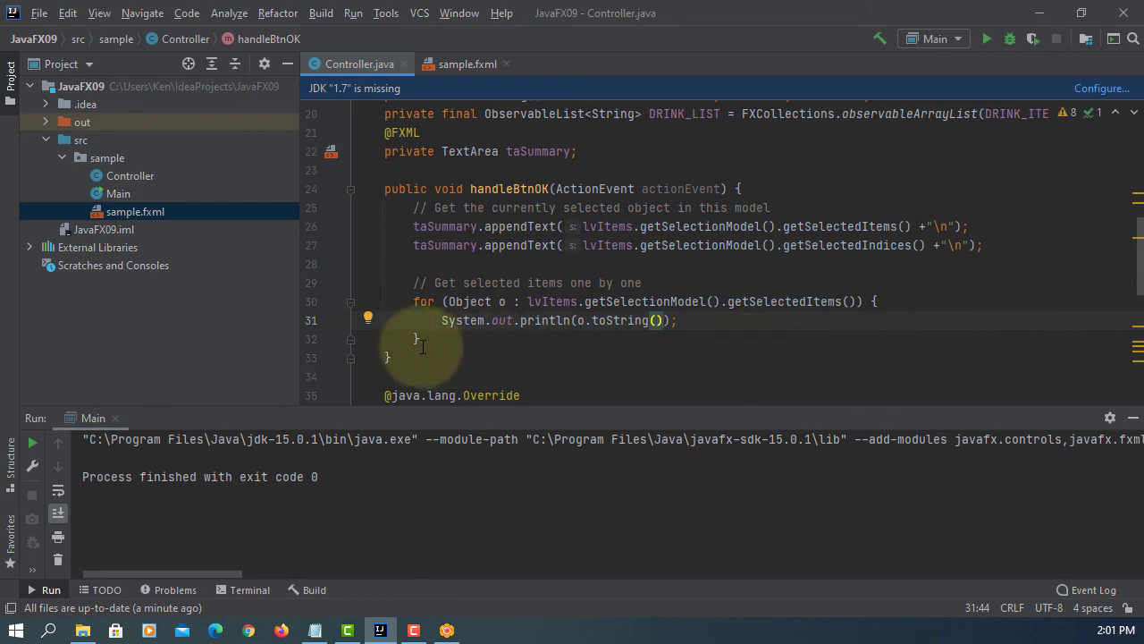
Step: Copy the for-each loop and paste a second copy below it
mouse_move(420, 338)
left_mouse_down()
mouse_move(375, 338)
mouse_move(357, 301)
left_mouse_up()
key("ctrl+c")
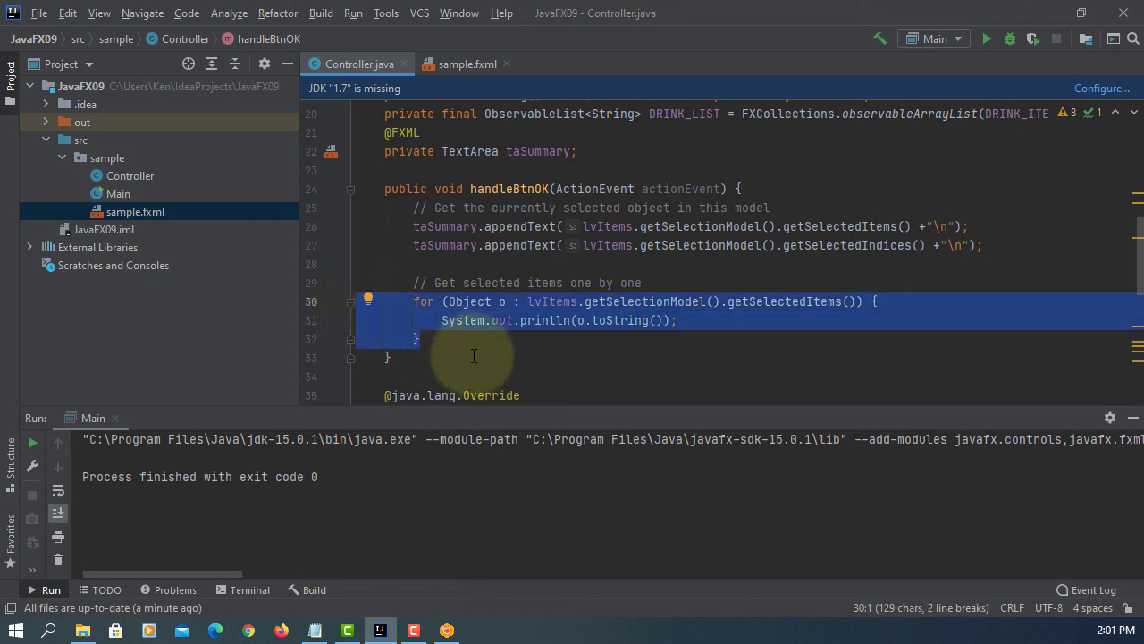
left_click(474, 341)
key("Return")
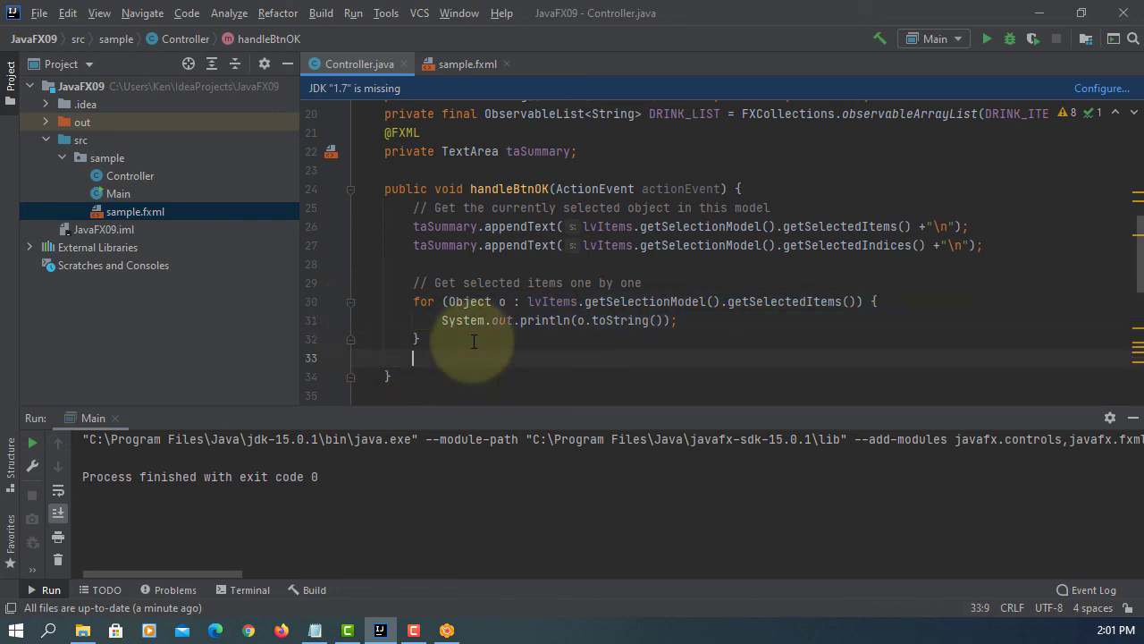
key("ctrl+v")
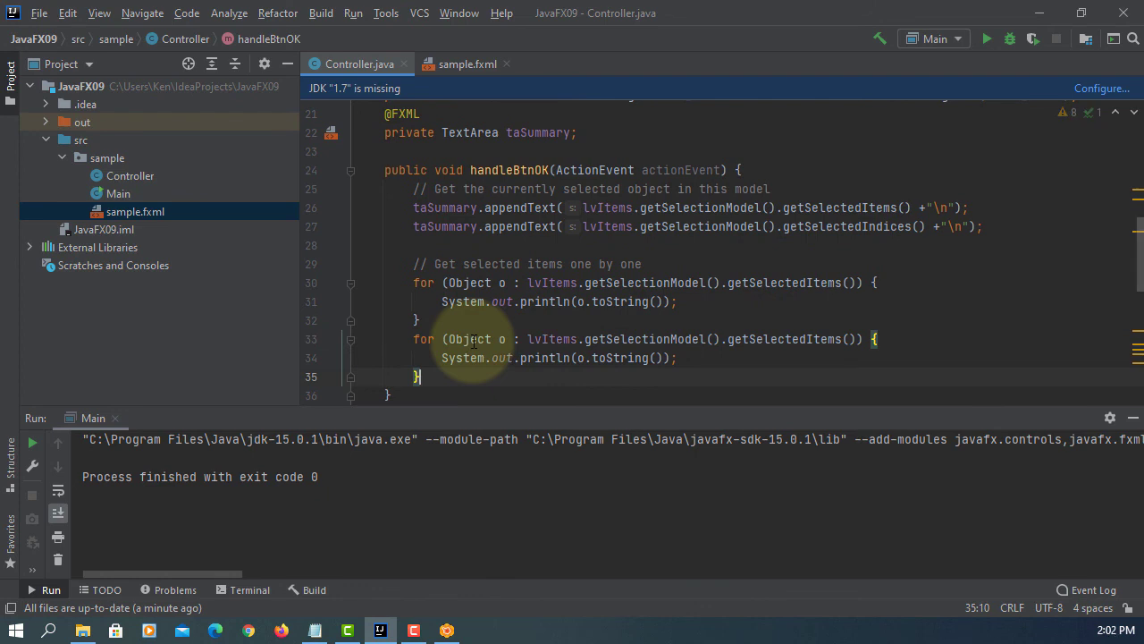
Step: Change the copy to loop over getSelectedIndices() and select .toString() on its print line
left_click(836, 339)
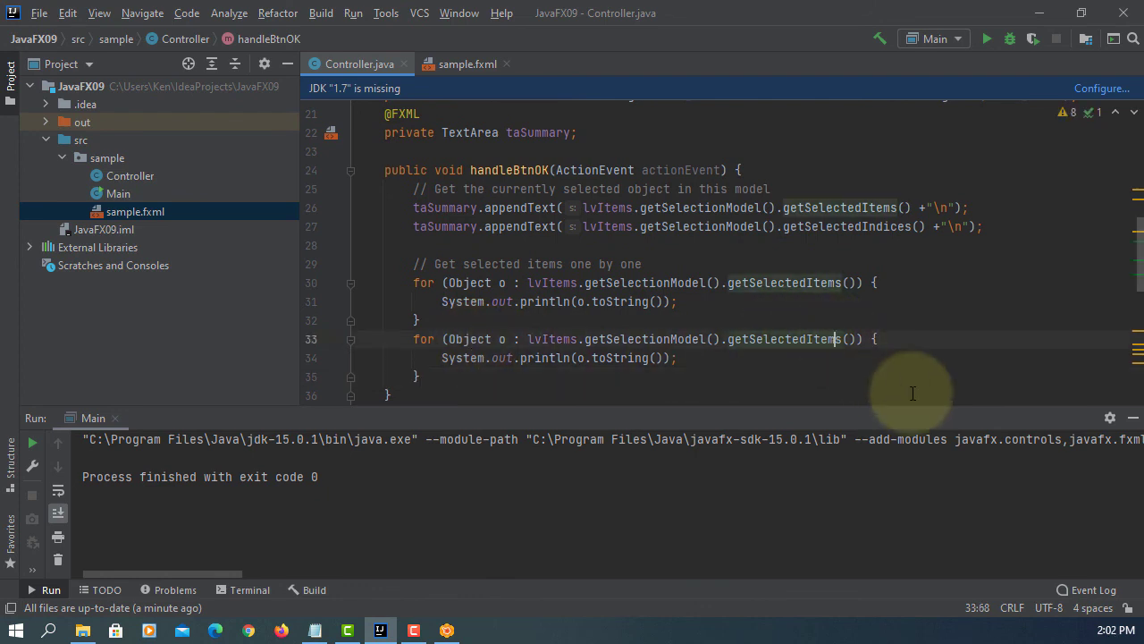
key("Right")
key("BackSpace")
key("BackSpace")
key("BackSpace")
type("ndices")
key("Down")
key("End")
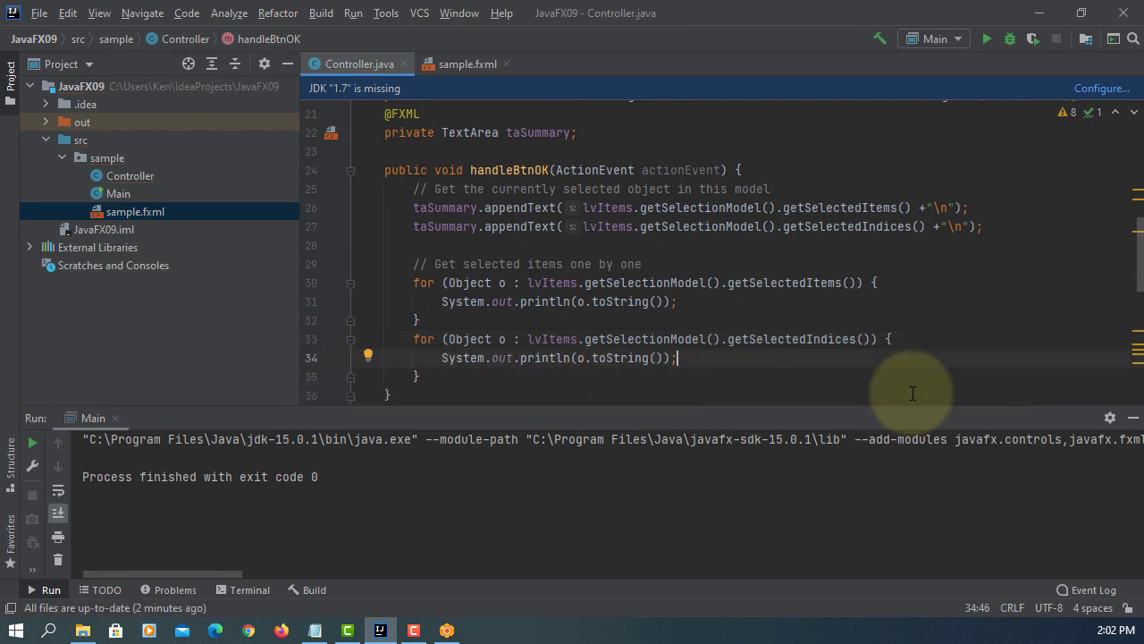
key("Left")
key("Left")
key("shift+Left")
key("shift+Left")
key("shift+Left")
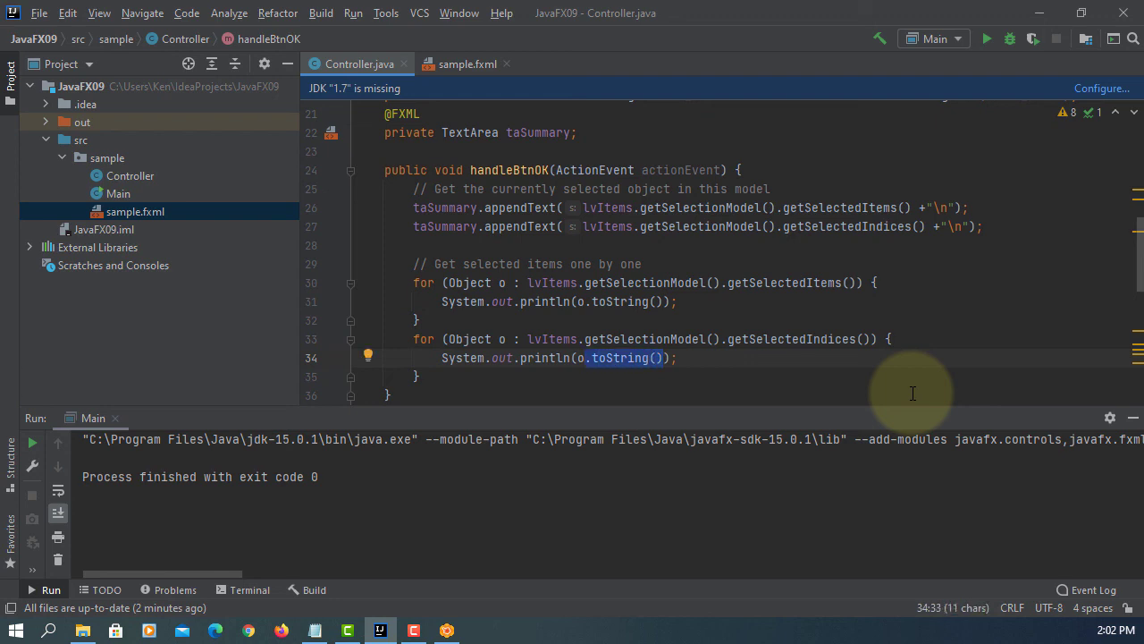
Step: Run Main, widen the window, select Items 1–3 and OK to see indices [0, 1, 2]
left_click(353, 13)
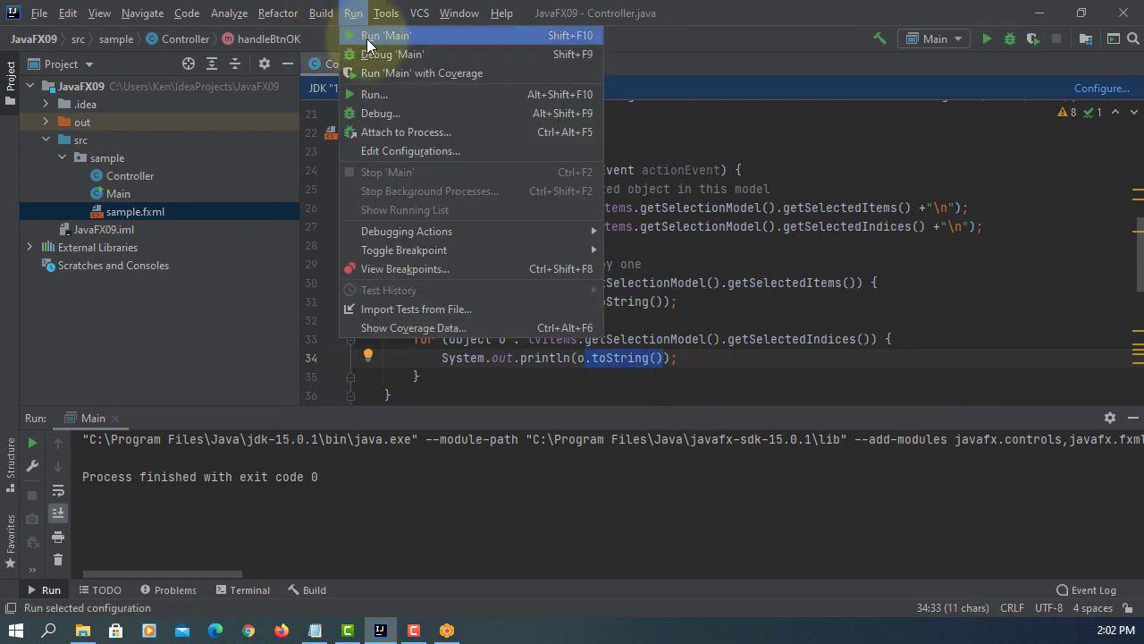
left_click(384, 35)
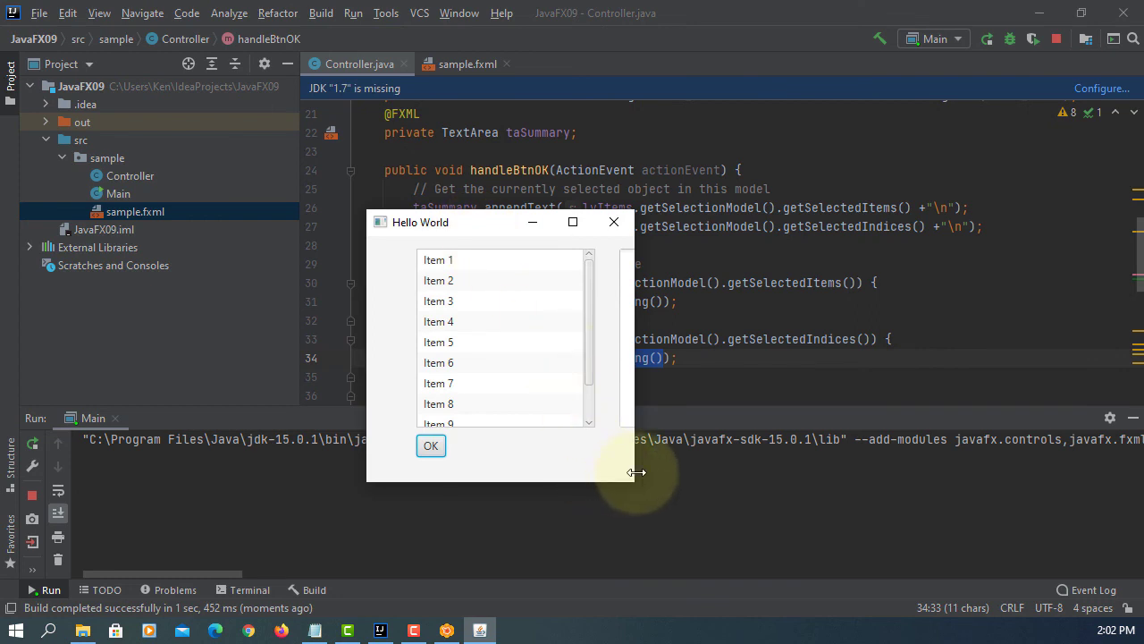
left_click_drag(636, 472, 865, 472)
left_click(465, 264)
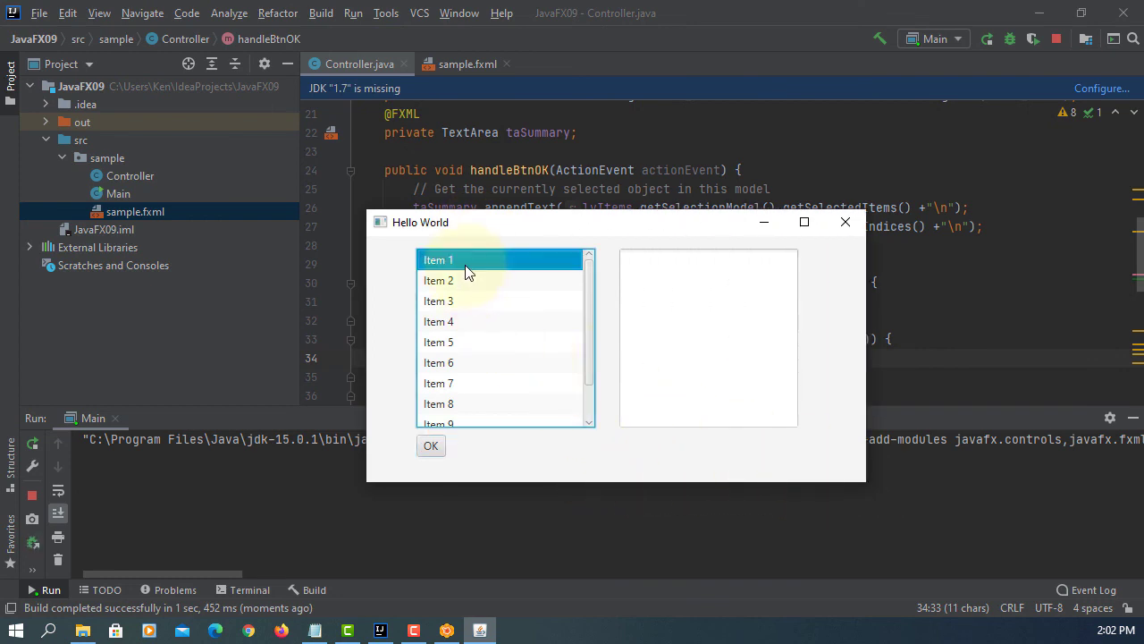
left_click(464, 301, "shift")
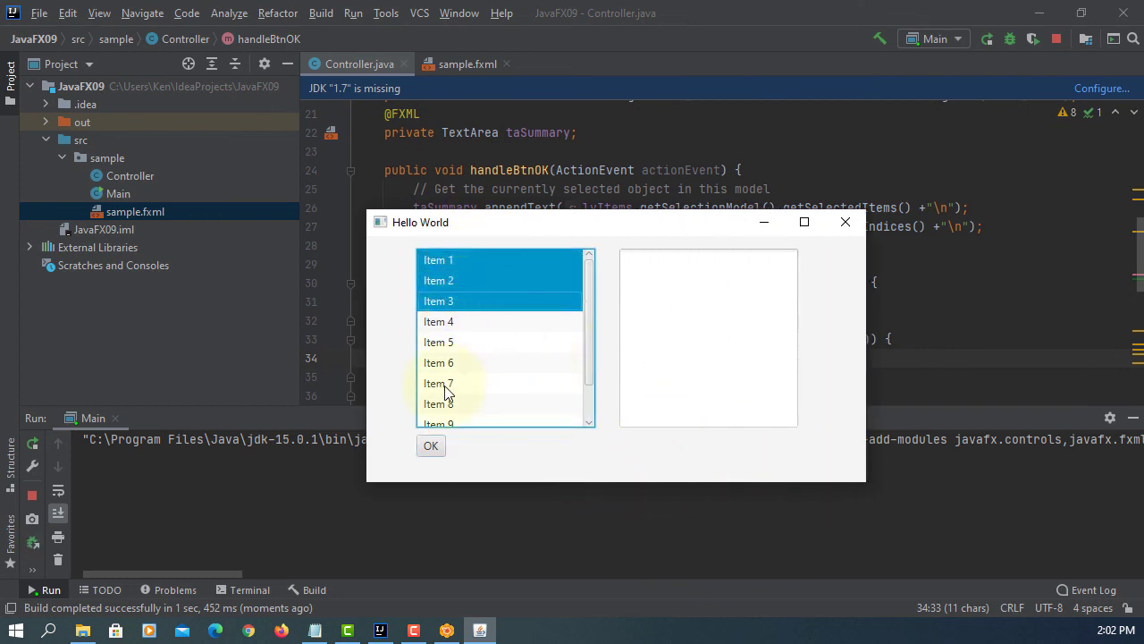
left_click(430, 446)
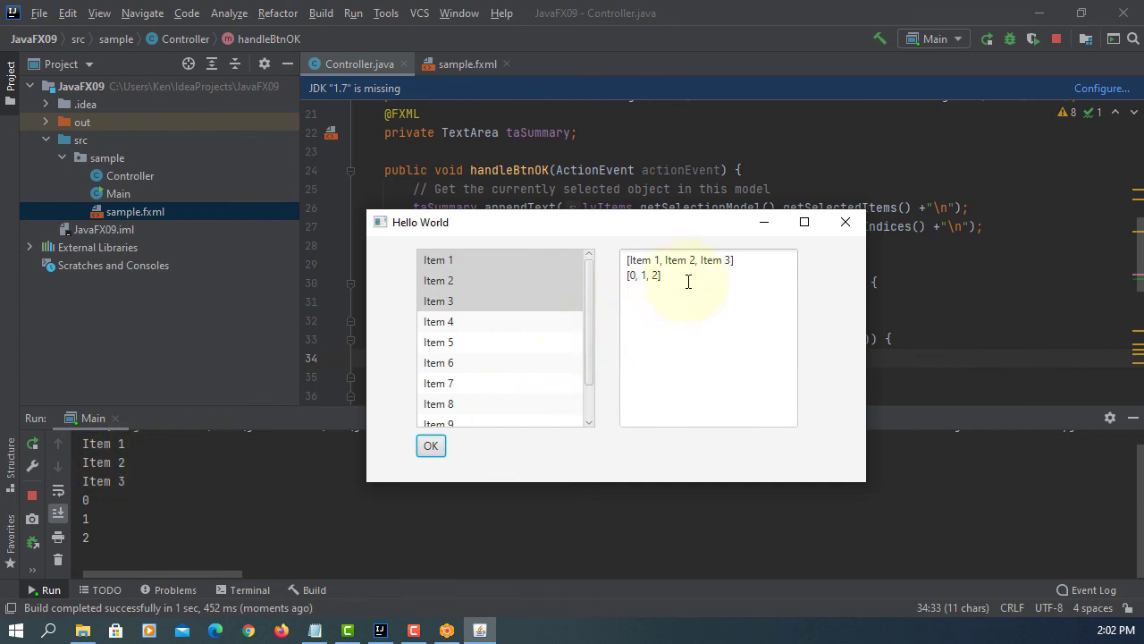
left_click_drag(672, 275, 626, 274)
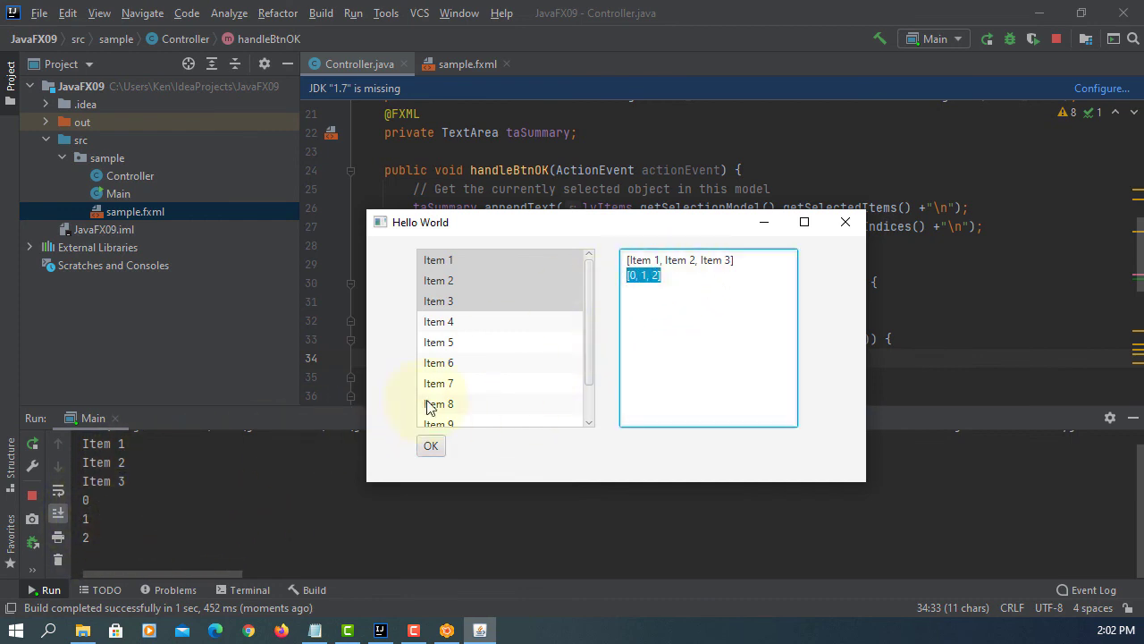
Step: Ctrl-select Items 5 and 7, OK prints them and indices 4, 6 to the console, then close the app
left_click(461, 343)
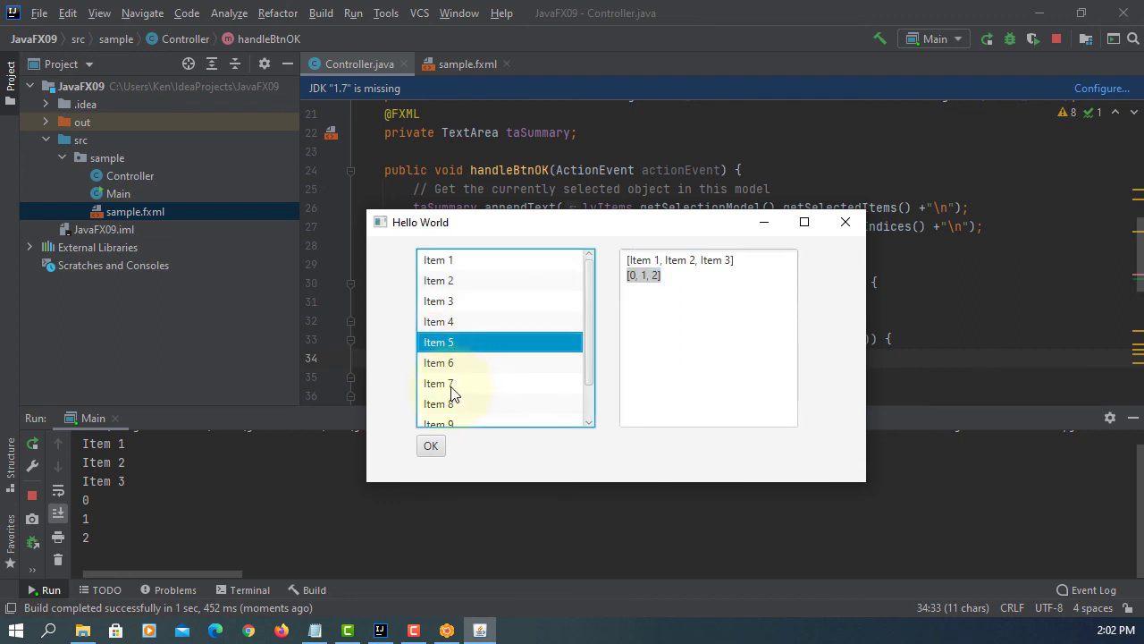
left_click(438, 382, "ctrl")
left_click(431, 445)
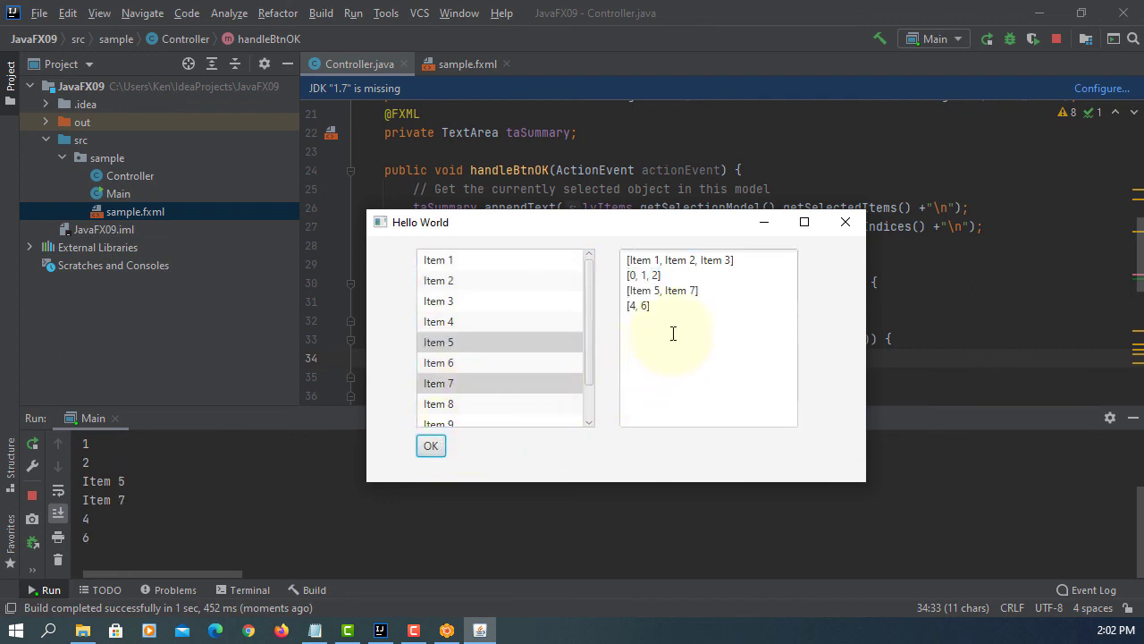
left_click_drag(127, 501, 83, 481)
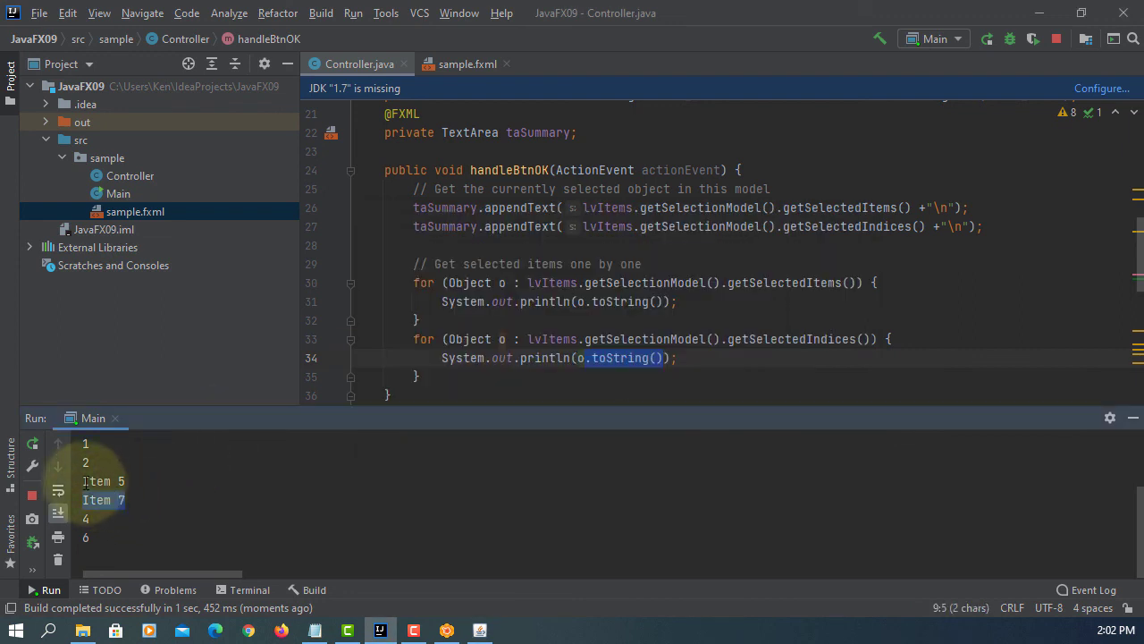
left_click(481, 630)
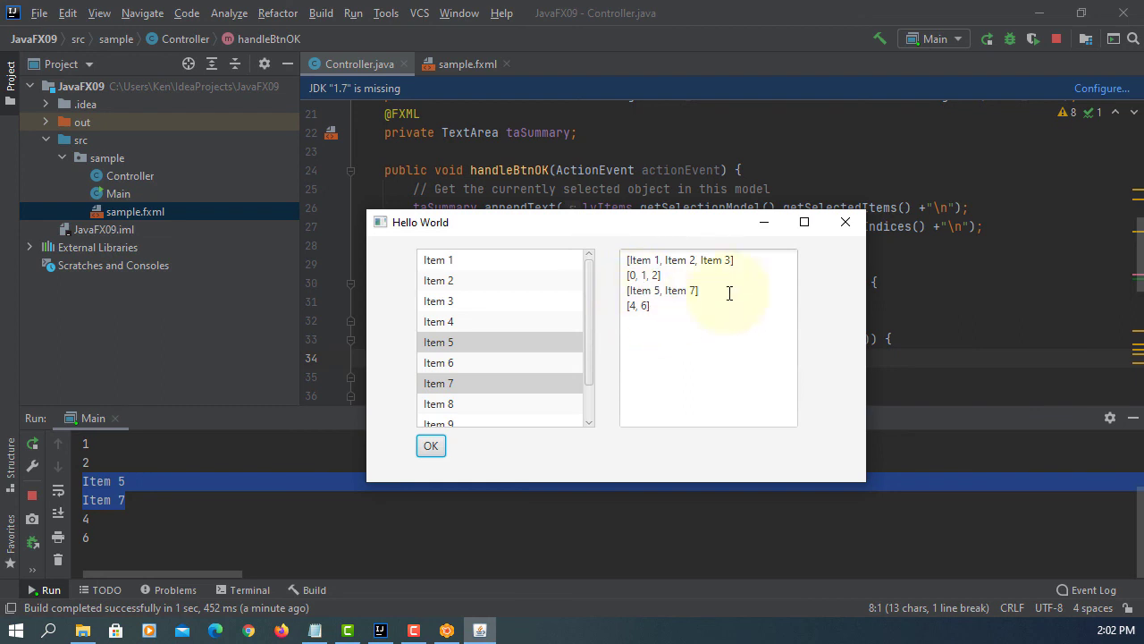
left_click(846, 221)
left_click(679, 301)
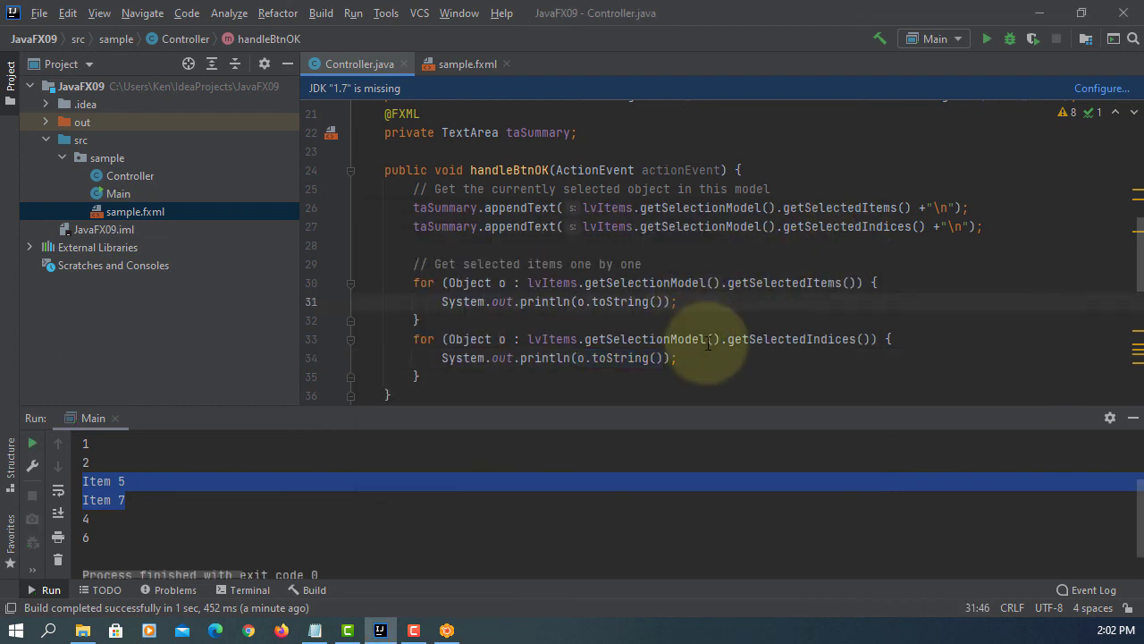
Step: Start a new comment line below the multiple-selection comment noting SelectionMode is single by default
left_click(1134, 418)
left_click(698, 394)
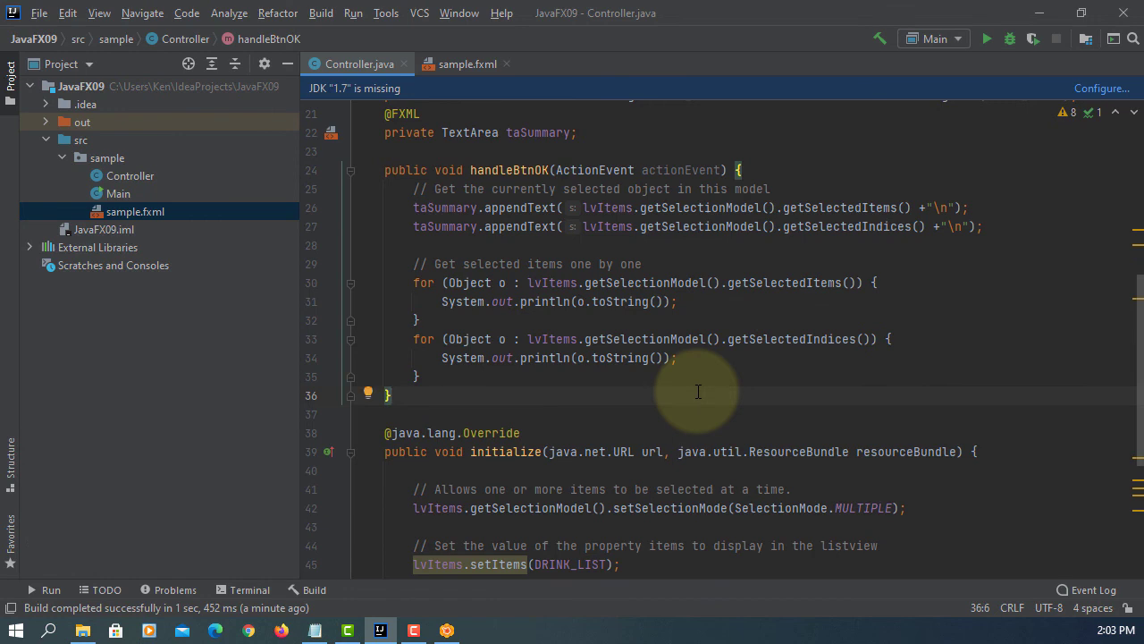
scroll(978, 497, "down", 3)
left_click(978, 497)
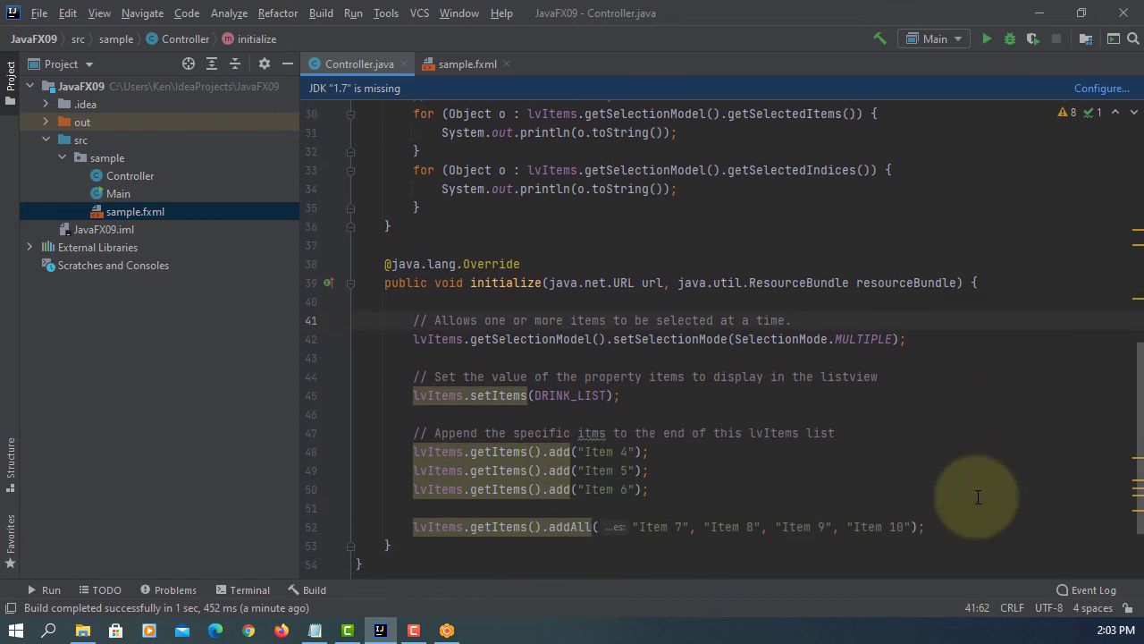
key("Return")
type("// by")
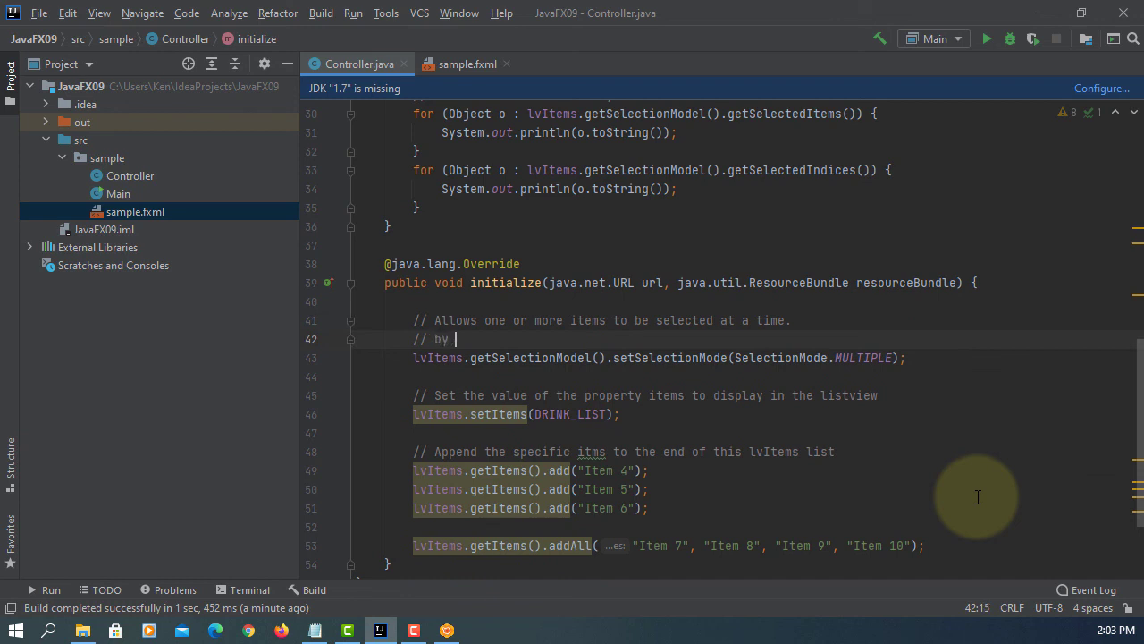
type("default")
type(", Selection")
type("Mode is ")
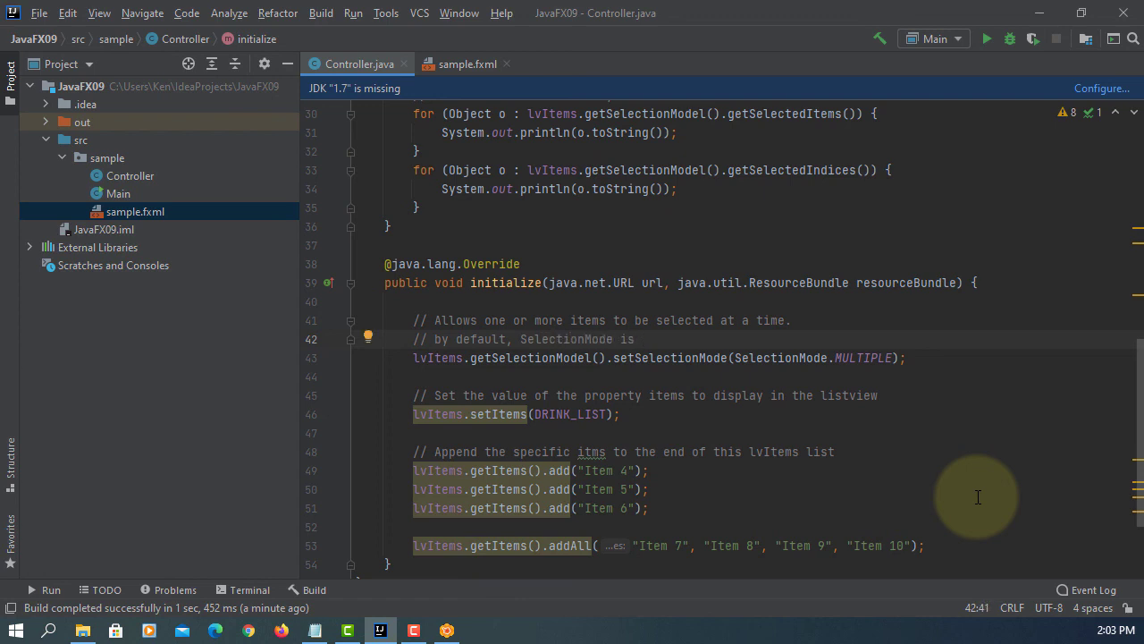
type("single.")
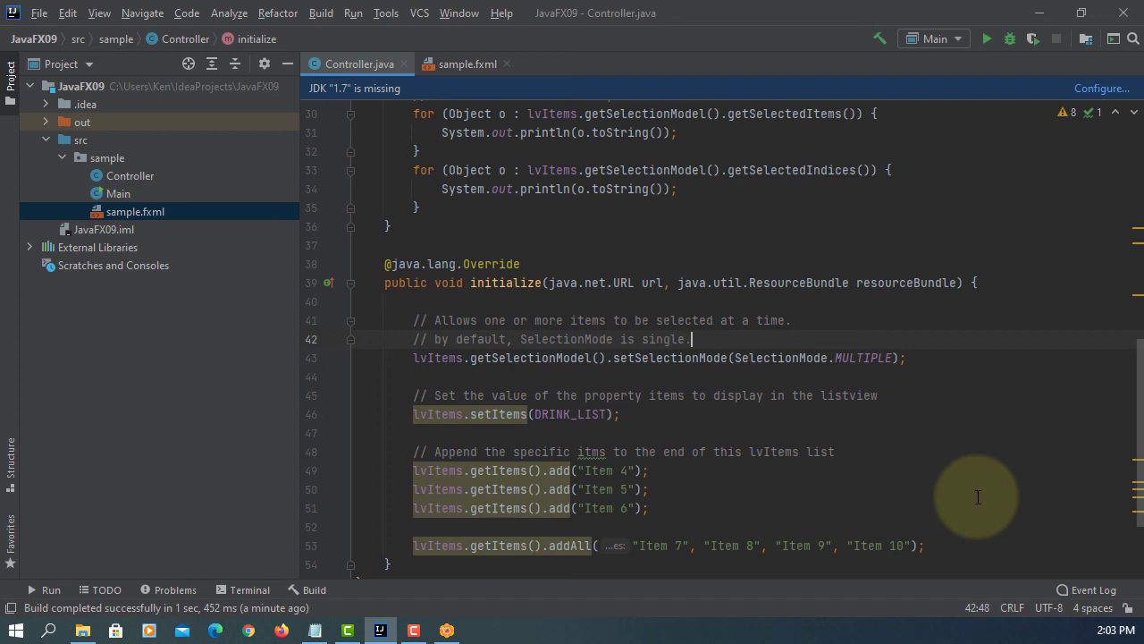